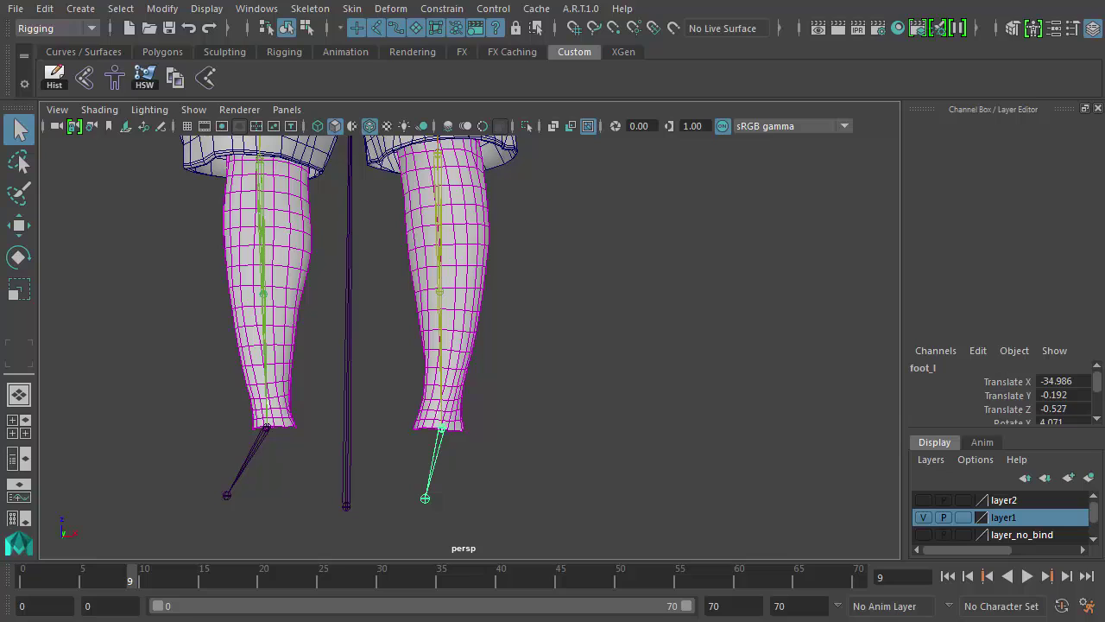
# Return the timeline to frame 0 and turn on layer2 visibility to reveal the shoes.
pyautogui.click(34, 576)
pyautogui.hotkey('alt', 'v')
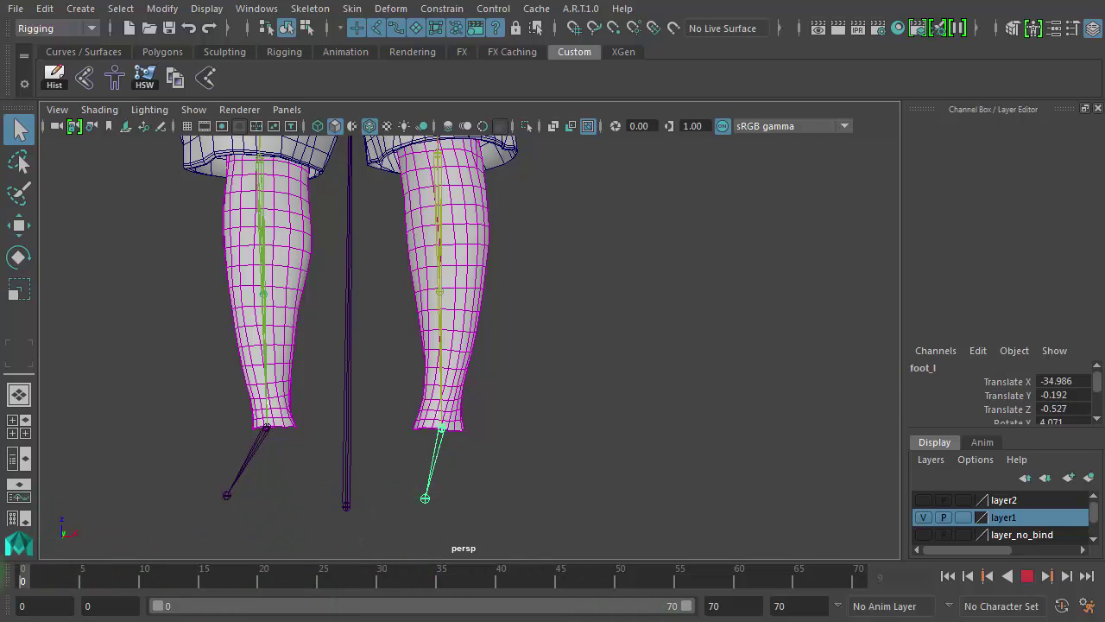
pyautogui.click(925, 500)
# Tumble, dolly and pan the view to frame the left shoe and ankle.
pyautogui.moveTo(529, 451)
pyautogui.keyDown('alt'); pyautogui.mouseDown()
pyautogui.moveTo(490, 453)
pyautogui.moveTo(526, 451)
pyautogui.mouseUp(); pyautogui.keyUp('alt')
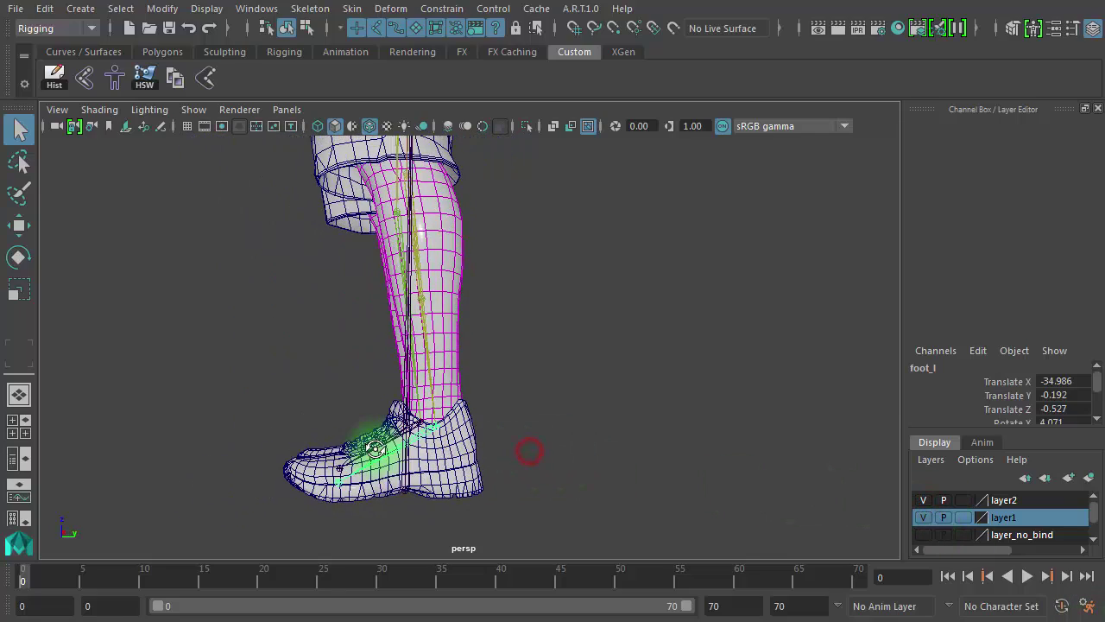
pyautogui.keyDown('alt'); pyautogui.moveTo(526, 451); pyautogui.dragTo(668, 469, button='right'); pyautogui.keyUp('alt')
pyautogui.keyDown('alt'); pyautogui.moveTo(670, 469); pyautogui.dragTo(684, 398, button='middle'); pyautogui.keyUp('alt')
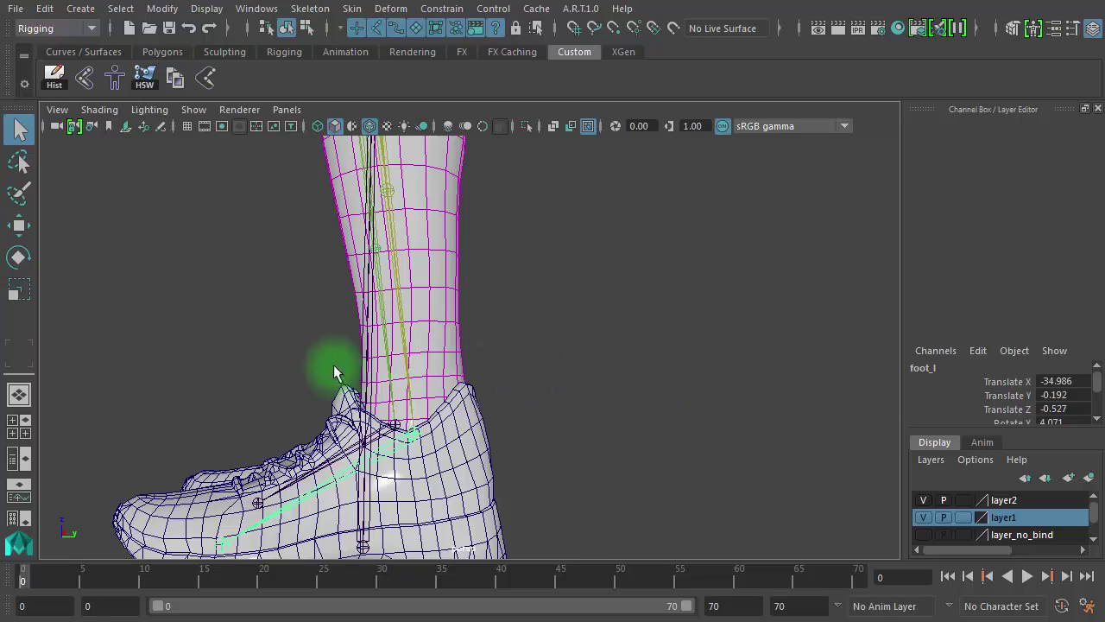
pyautogui.scroll(-3, 596, 405)
pyautogui.moveTo(592, 406)
pyautogui.keyDown('alt'); pyautogui.mouseDown()
pyautogui.moveTo(480, 402)
pyautogui.moveTo(489, 412)
pyautogui.mouseUp(); pyautogui.keyUp('alt')
pyautogui.moveTo(488, 411)
pyautogui.keyDown('alt'); pyautogui.mouseDown(button='right')
pyautogui.moveTo(842, 448)
pyautogui.moveTo(844, 388)
pyautogui.moveTo(483, 382)
pyautogui.mouseUp(button='right'); pyautogui.keyUp('alt')
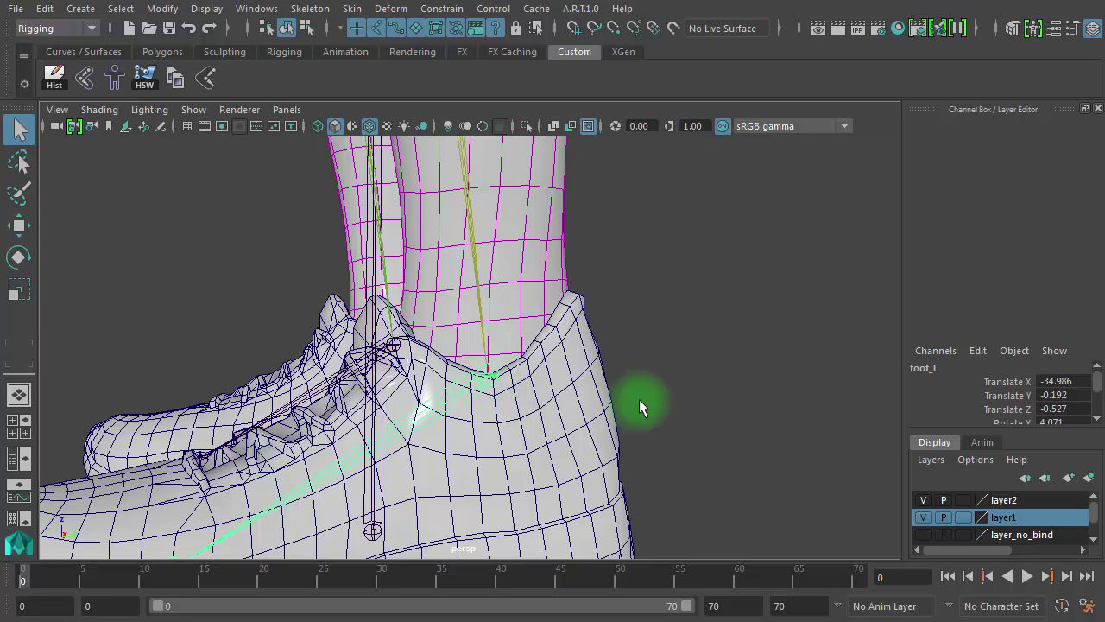
pyautogui.keyDown('alt'); pyautogui.moveTo(640, 400); pyautogui.dragTo(405, 438, button='right'); pyautogui.keyUp('alt')
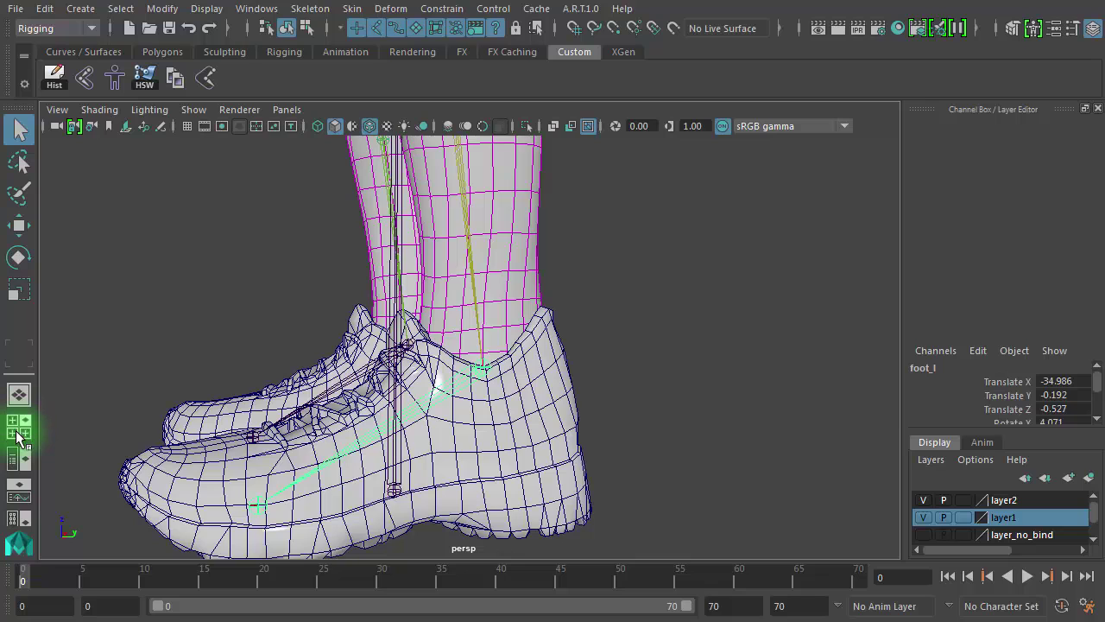
# Open the Outliner and expand root, pelvis, thighs and calves down to the foot joints.
pyautogui.click(21, 460)
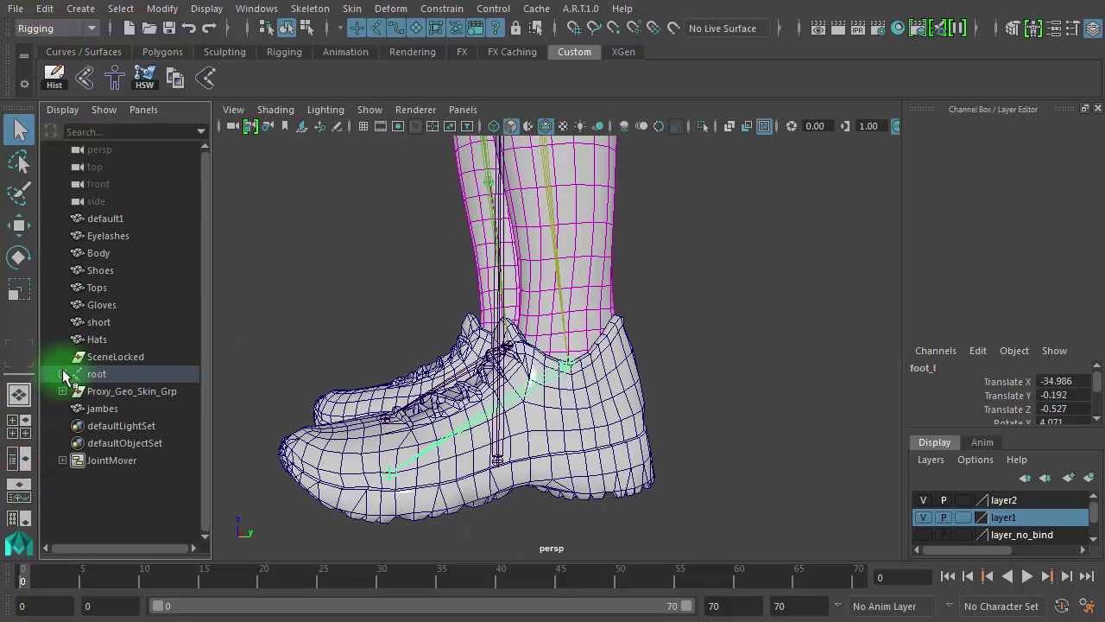
pyautogui.click(63, 374)
pyautogui.click(73, 392)
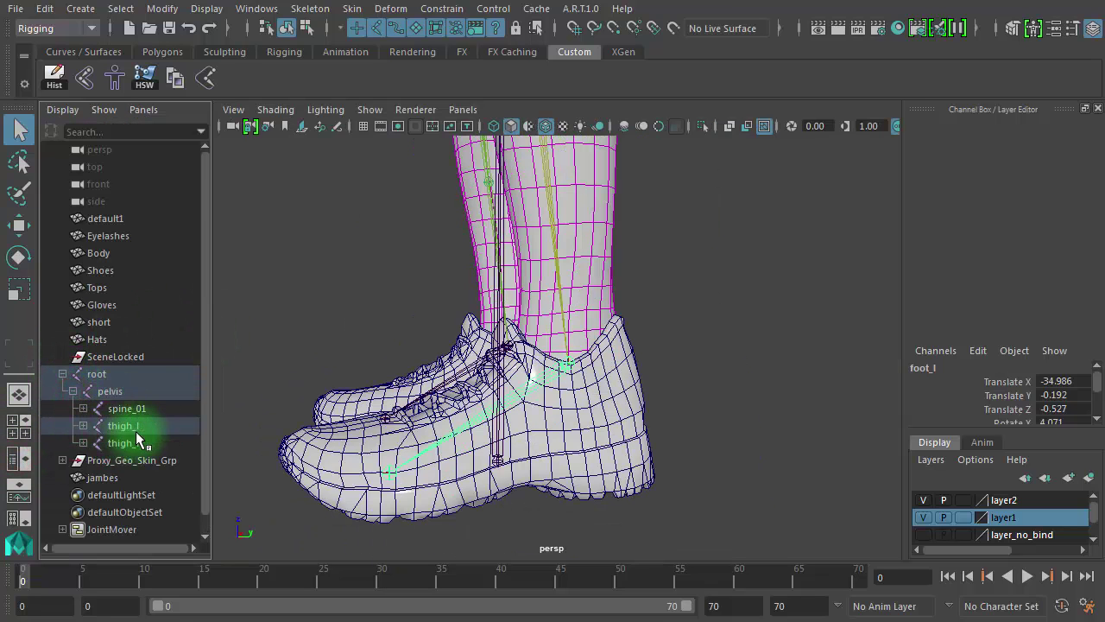
pyautogui.click(83, 425)
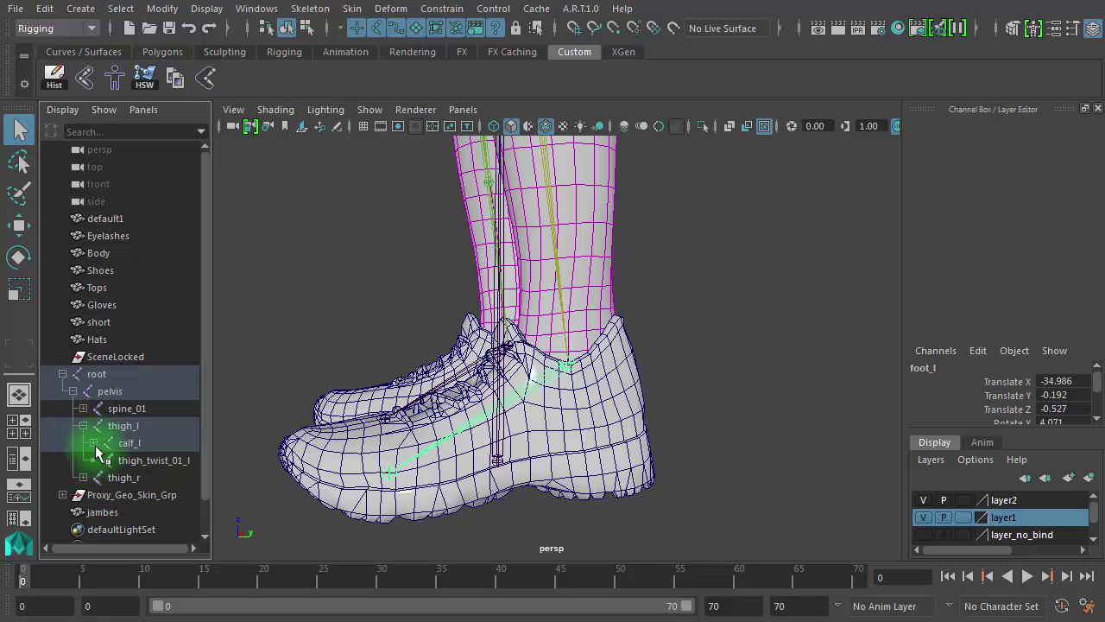
pyautogui.click(94, 444)
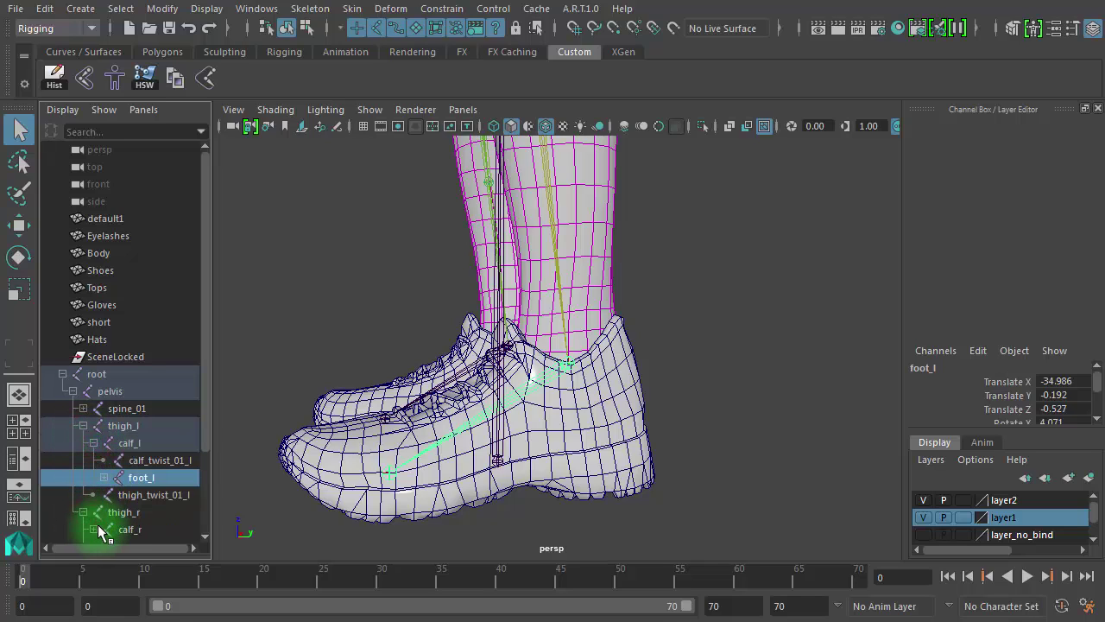
pyautogui.click(93, 529)
pyautogui.moveTo(205, 397); pyautogui.dragTo(215, 492)
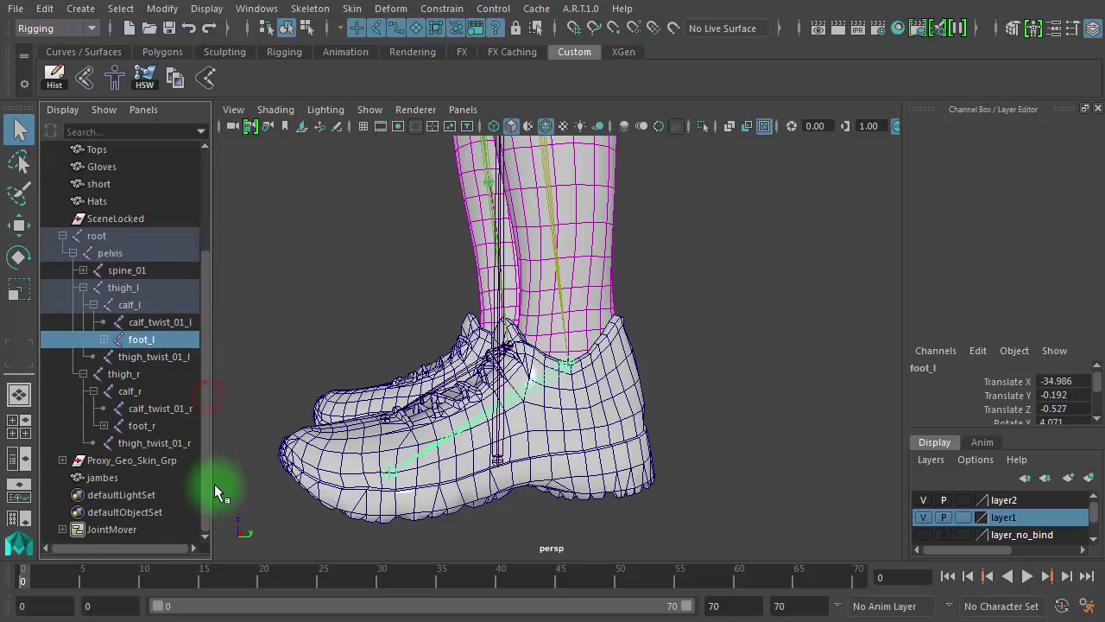
# Select the foot_l, ball_l, foot_r and ball_r joints plus the Shoes mesh.
pyautogui.click(104, 339)
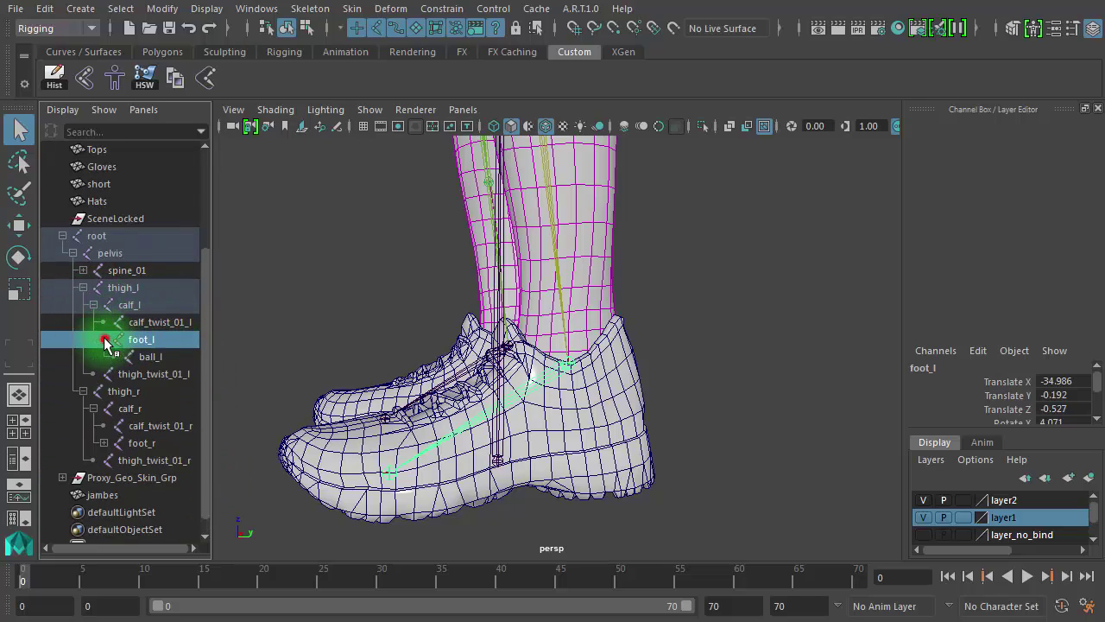
pyautogui.keyDown('shift'); pyautogui.click(155, 357); pyautogui.keyUp('shift')
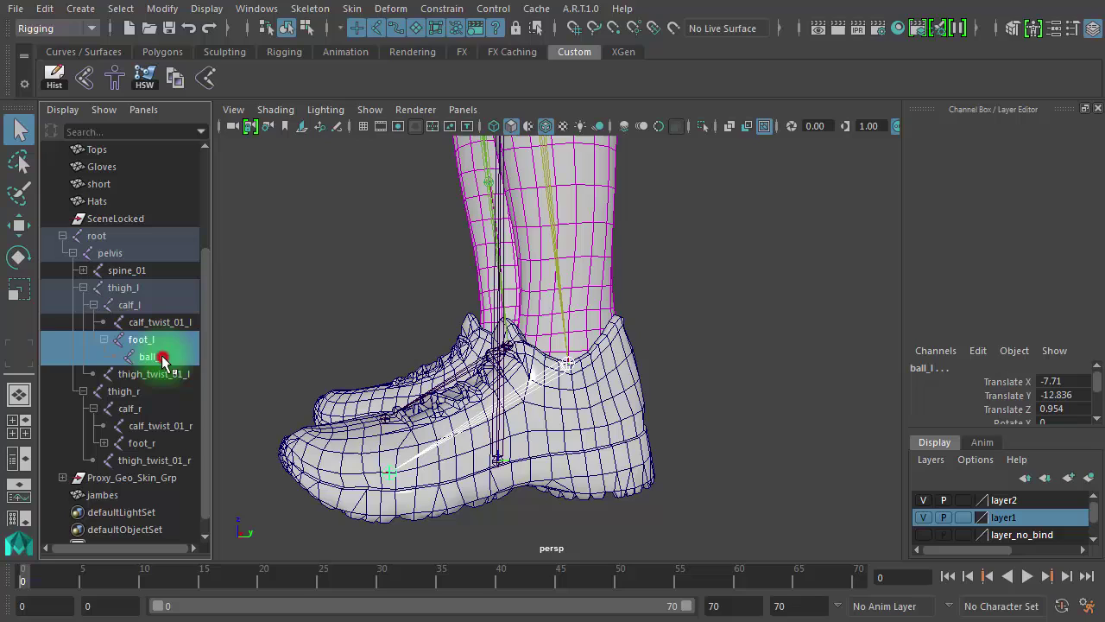
pyautogui.keyDown('ctrl'); pyautogui.click(157, 447); pyautogui.keyUp('ctrl')
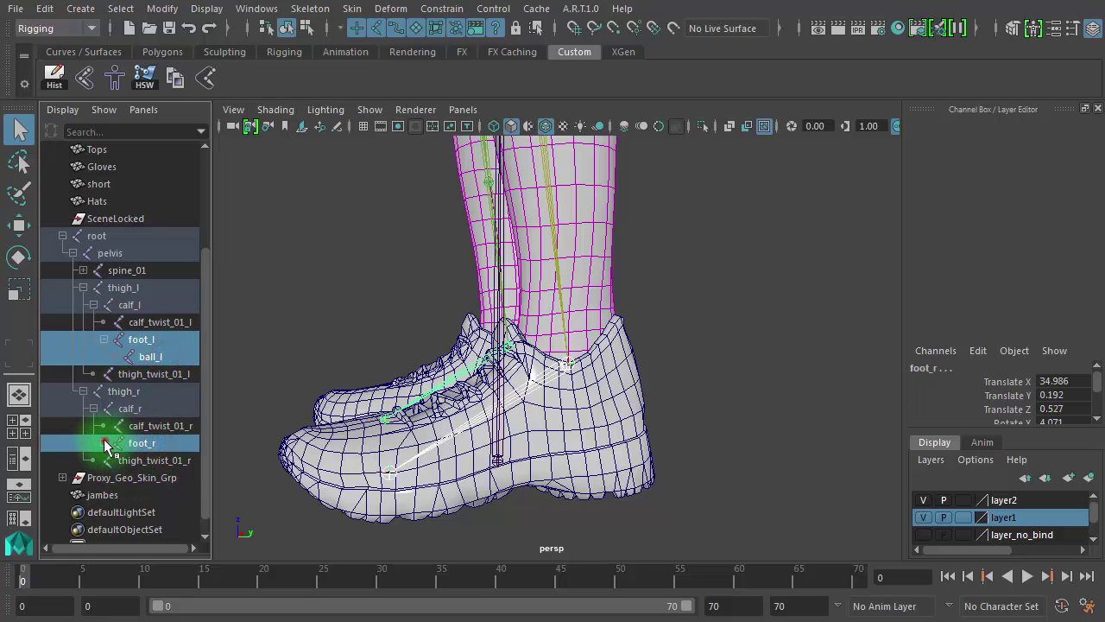
pyautogui.click(105, 443)
pyautogui.keyDown('shift'); pyautogui.click(159, 461); pyautogui.keyUp('shift')
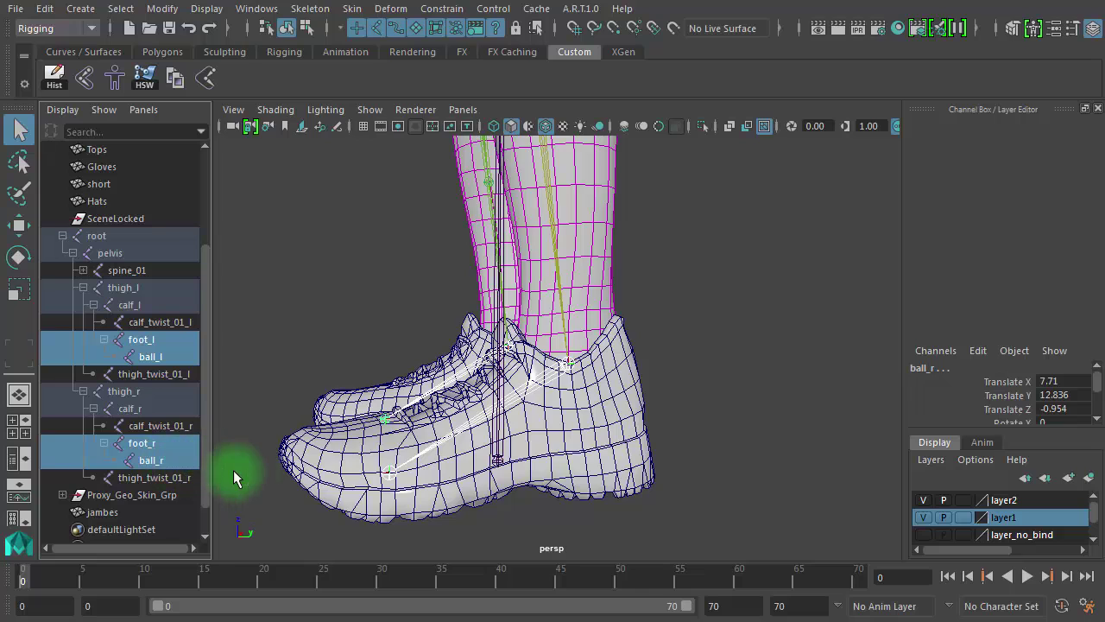
pyautogui.keyDown('shift'); pyautogui.click(641, 443); pyautogui.keyUp('shift')
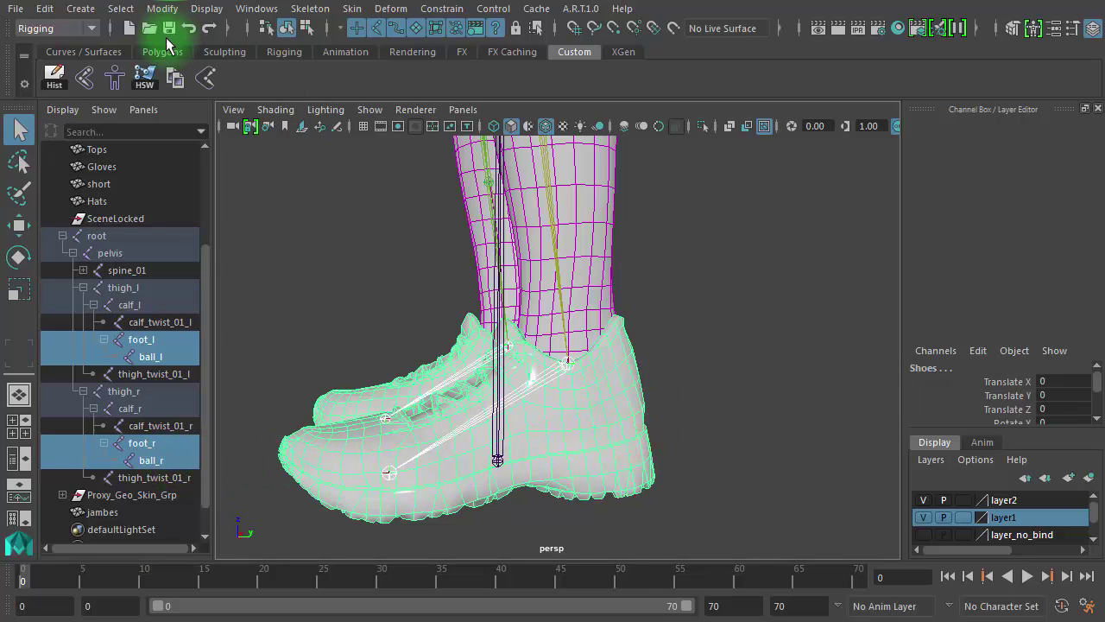
# Bind the Shoes mesh to the selected foot and ball joints, then open the A.R.T. 1.0 menu.
pyautogui.click(84, 82)
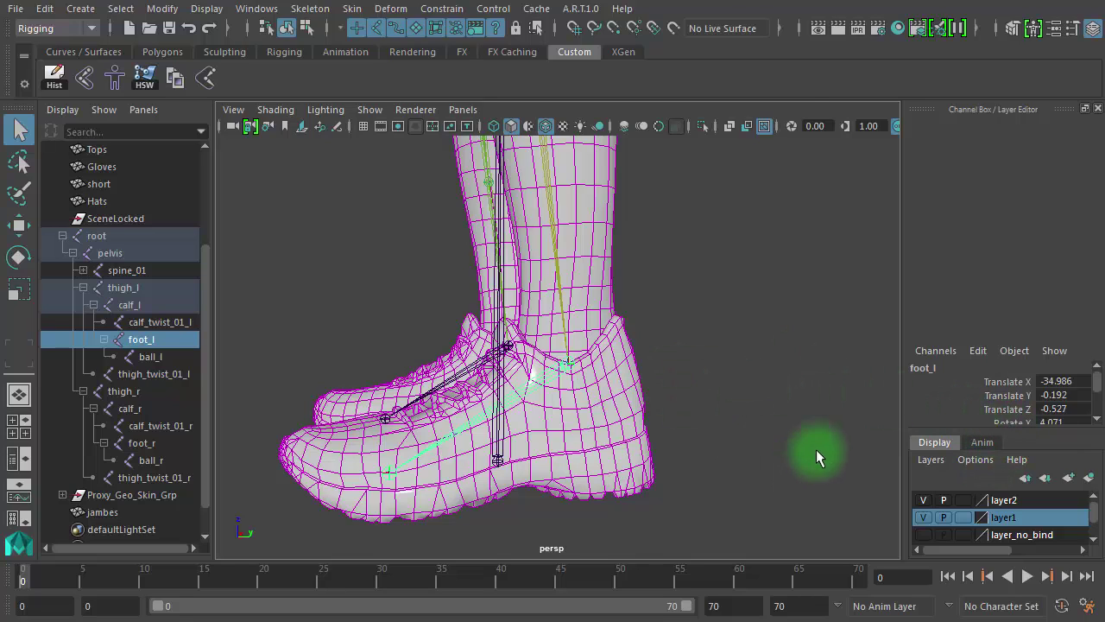
pyautogui.click(576, 10)
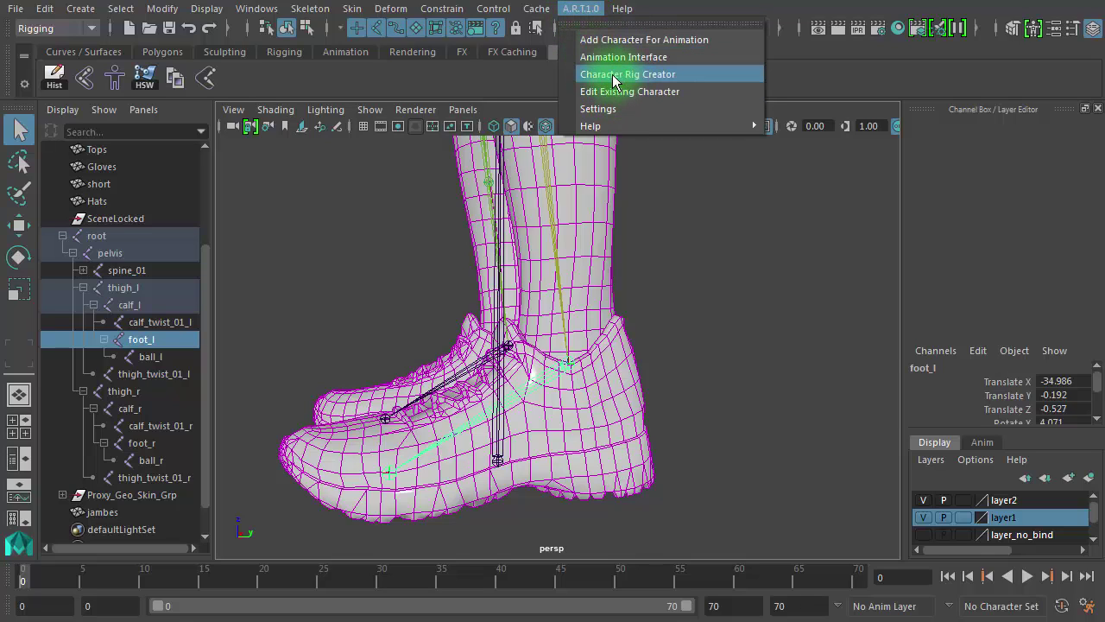
# Open the A.R.T. Character Rig Creator, hide the Outliner, and move the toolset window right.
pyautogui.click(653, 78)
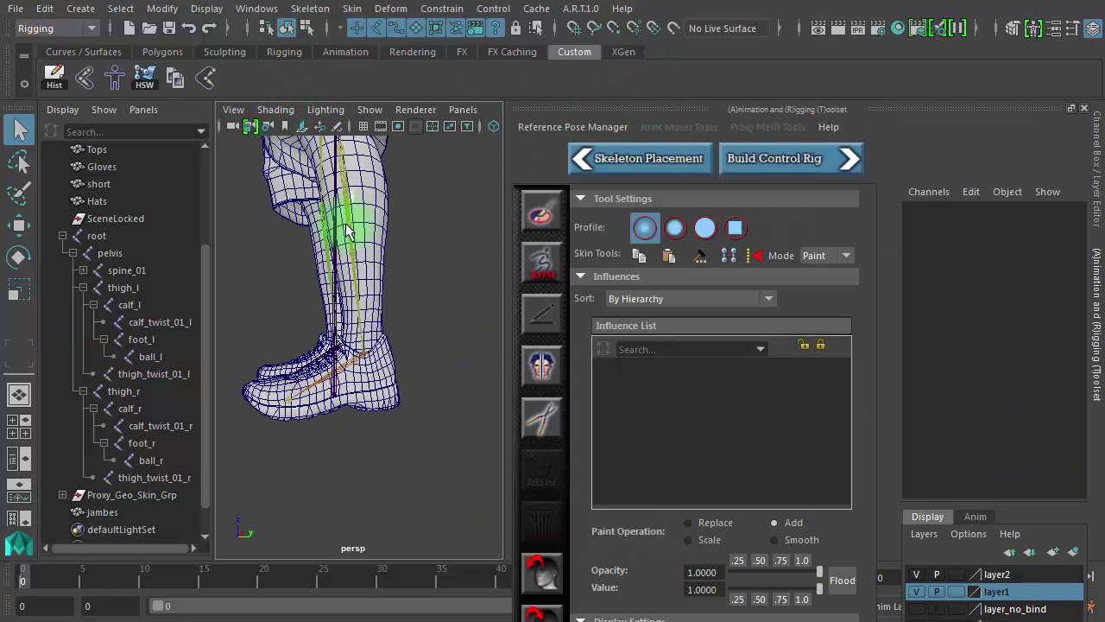
pyautogui.press('space')
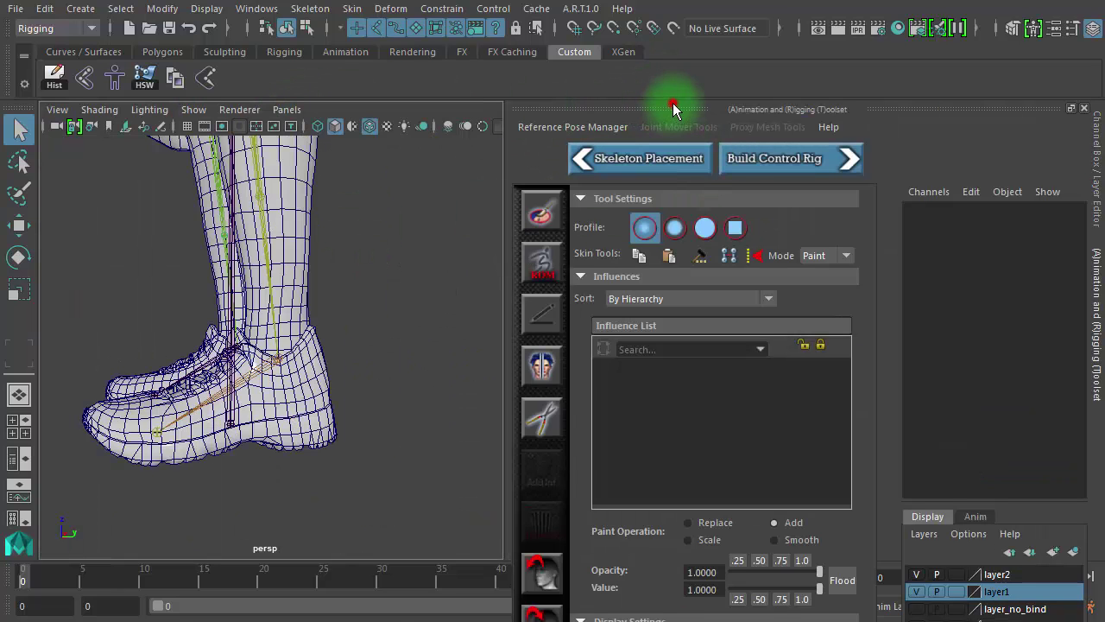
pyautogui.moveTo(672, 109); pyautogui.dragTo(1019, 12)
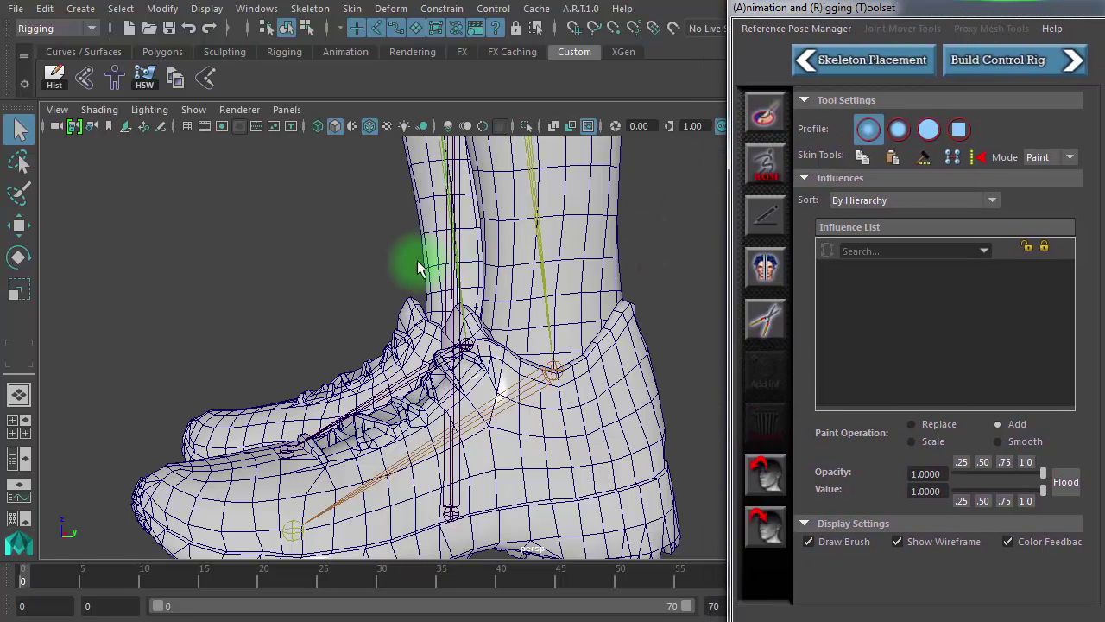
# Flood the shoe's skin weights to foot_l at opacity 1.0, then return to the Select tool.
pyautogui.keyDown('alt'); pyautogui.moveTo(420, 259); pyautogui.dragTo(362, 285); pyautogui.keyUp('alt')
pyautogui.keyDown('alt'); pyautogui.moveTo(363, 285); pyautogui.dragTo(339, 276, button='right'); pyautogui.keyUp('alt')
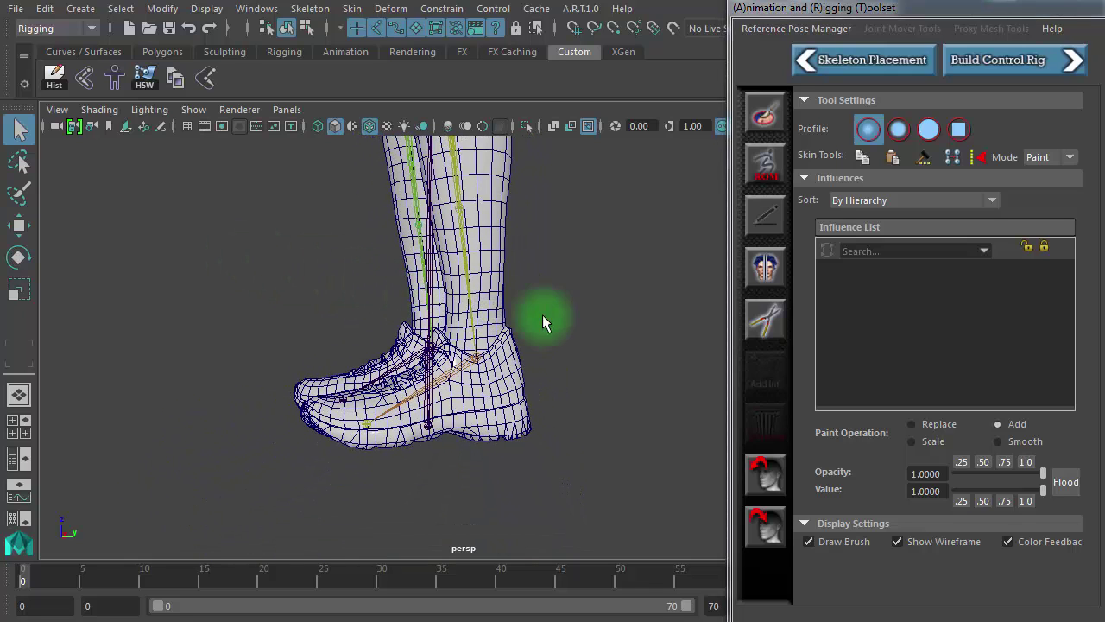
pyautogui.click(516, 373)
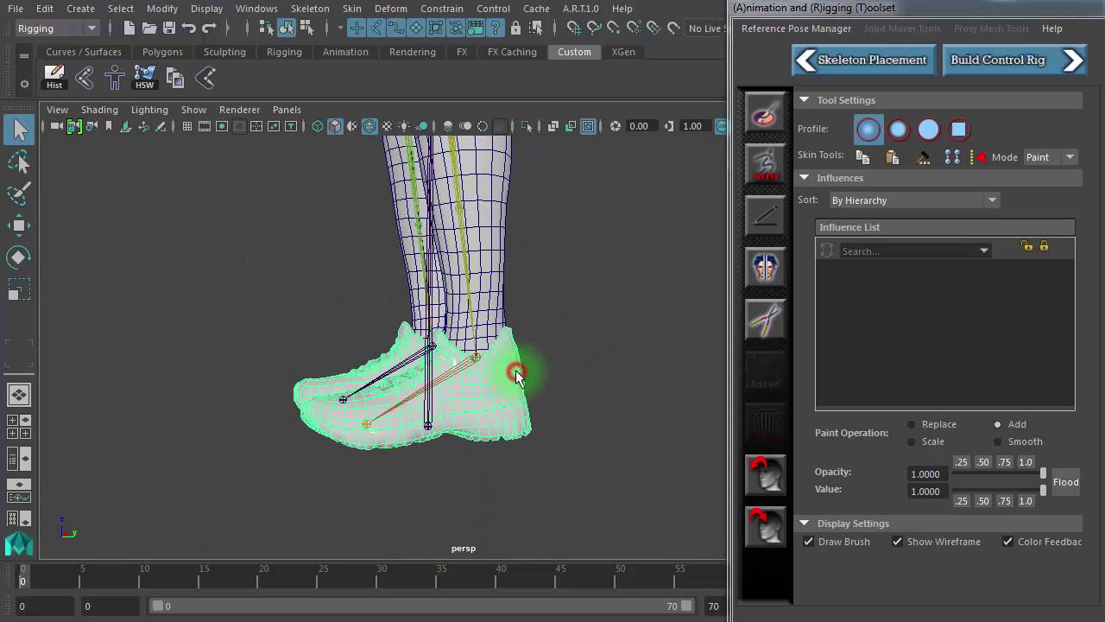
pyautogui.click(769, 118)
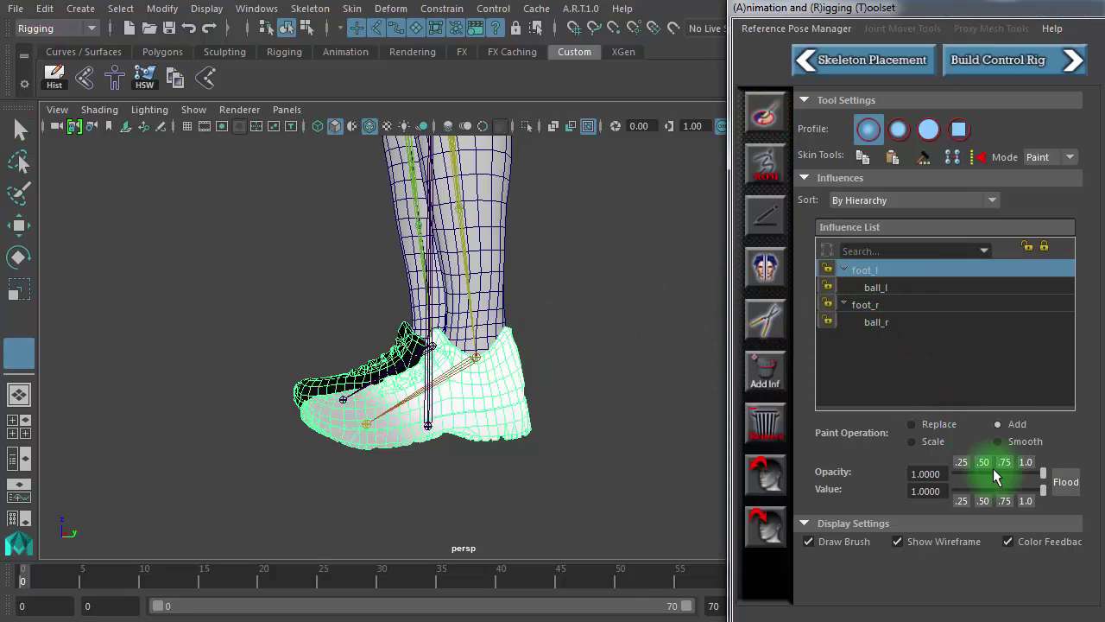
pyautogui.click(1027, 465)
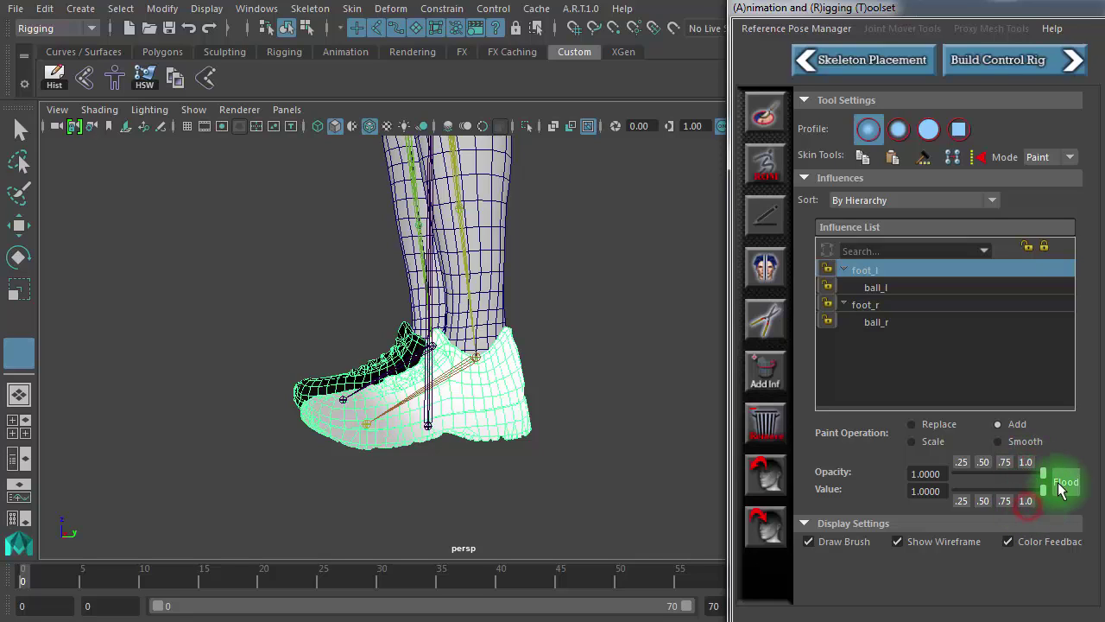
pyautogui.click(1064, 485)
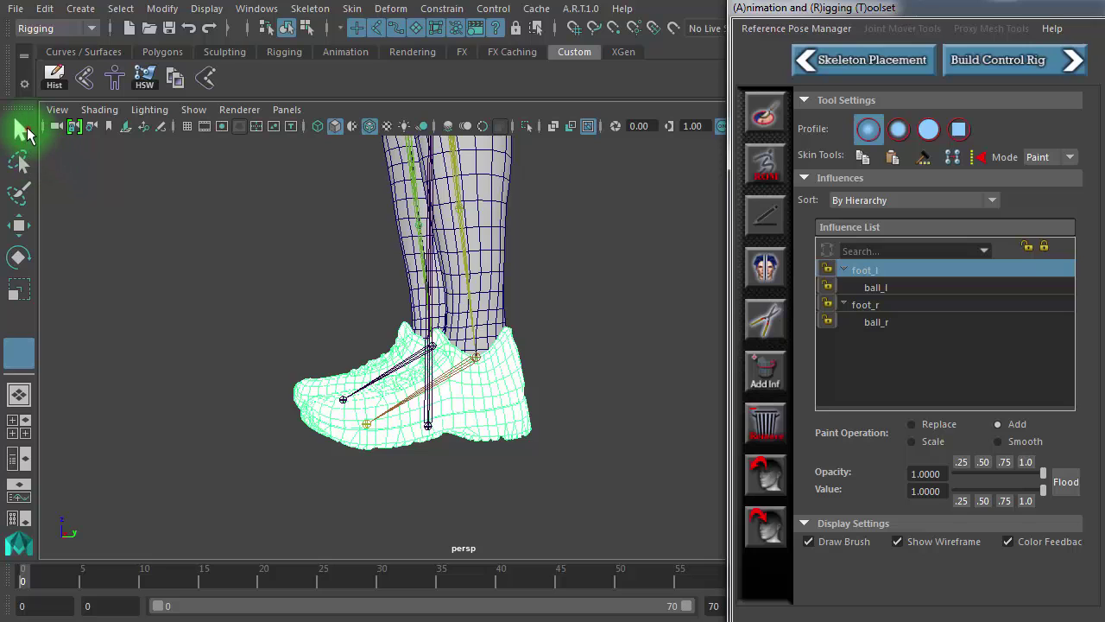
pyautogui.click(19, 129)
# Lasso-select the shoe's toe vertices in an enlarged side view.
pyautogui.click(12, 424)
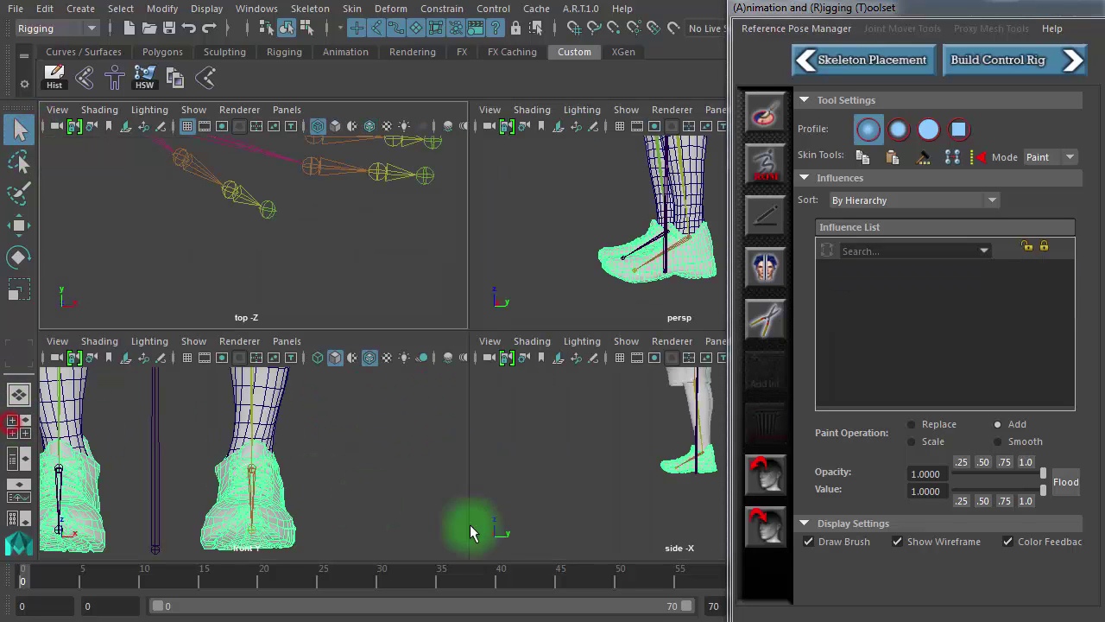
pyautogui.press('space')
pyautogui.scroll(5, 410, 424)
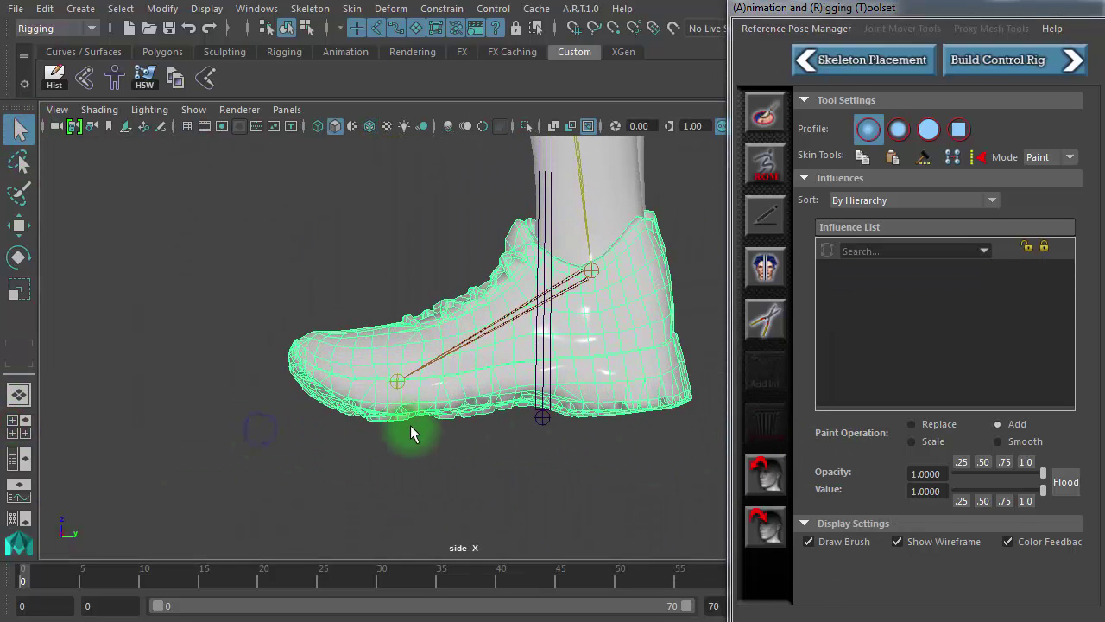
pyautogui.keyDown('alt'); pyautogui.moveTo(410, 425); pyautogui.dragTo(670, 426, button='right'); pyautogui.keyUp('alt')
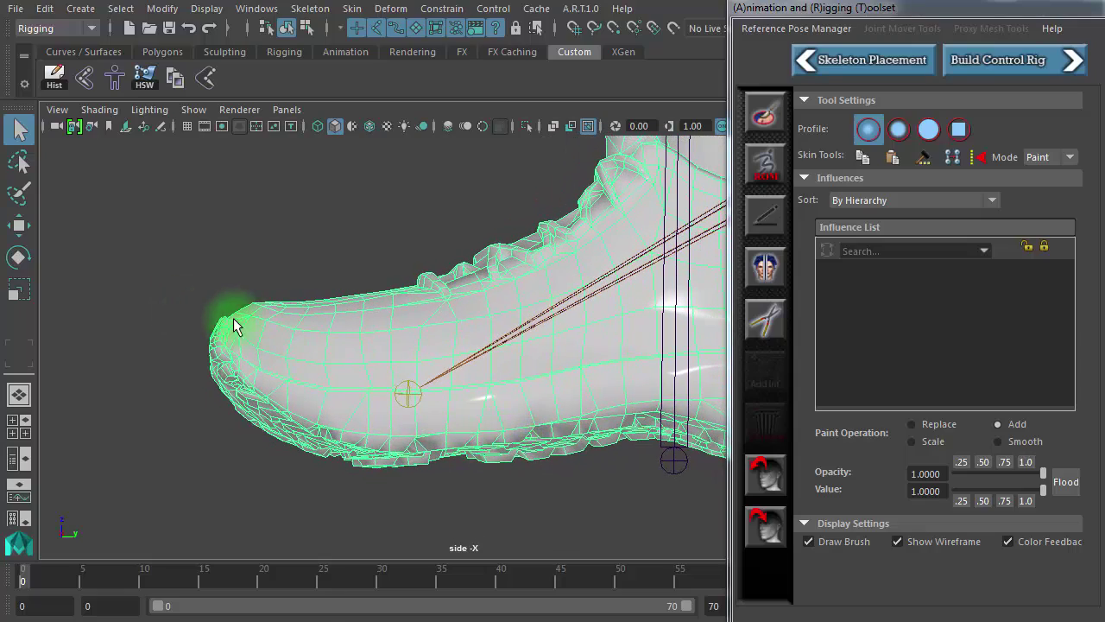
pyautogui.rightClick(250, 321)
pyautogui.click(167, 320)
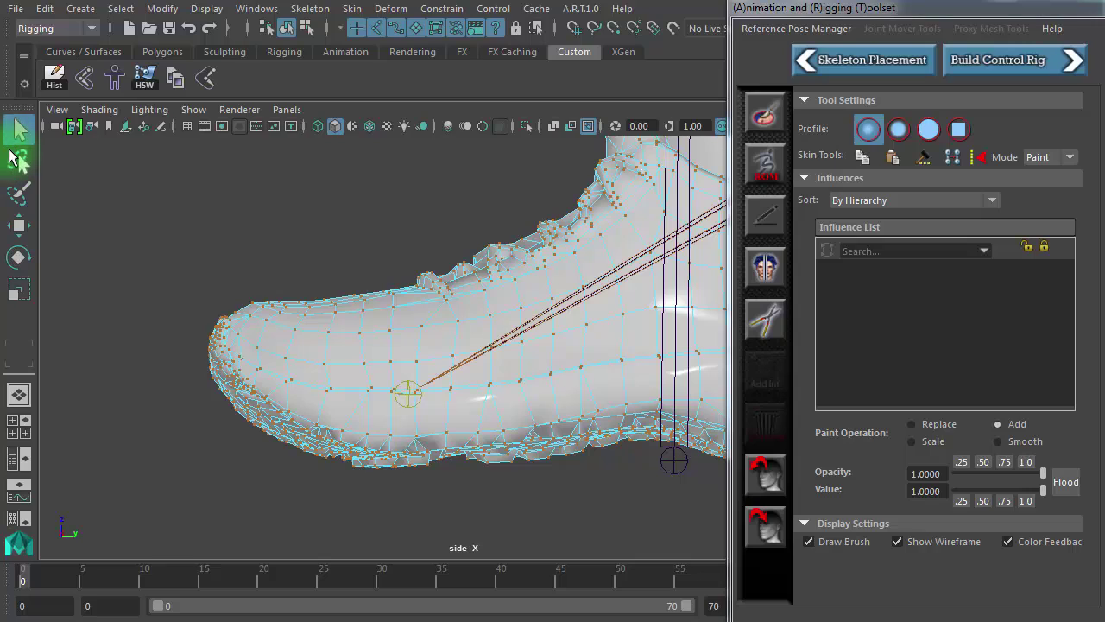
pyautogui.click(18, 162)
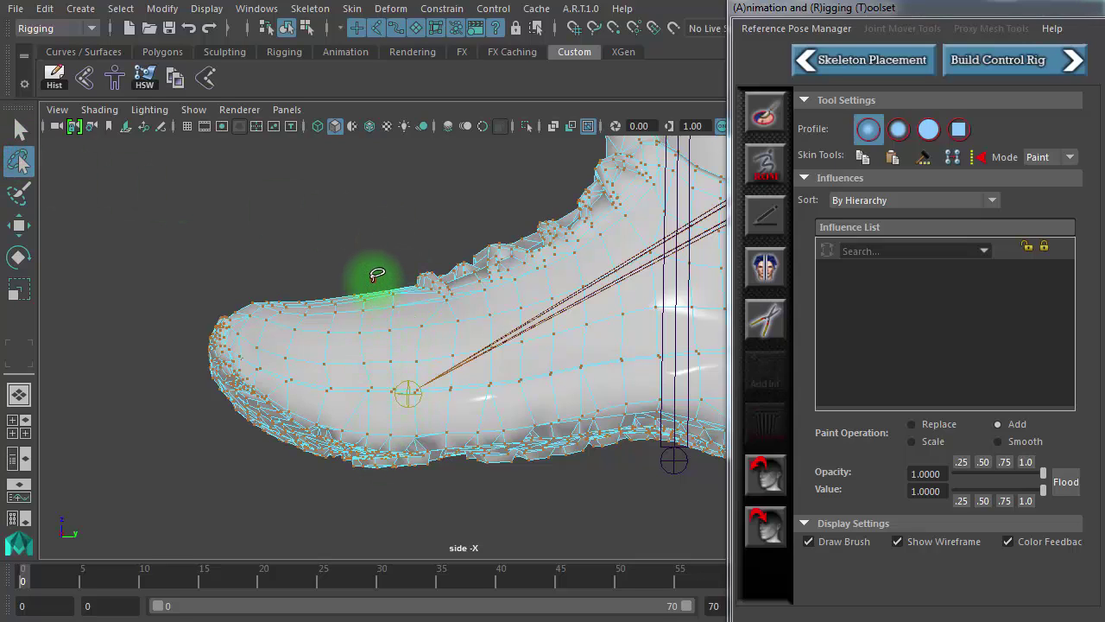
pyautogui.moveTo(373, 279); pyautogui.dragTo(389, 483)
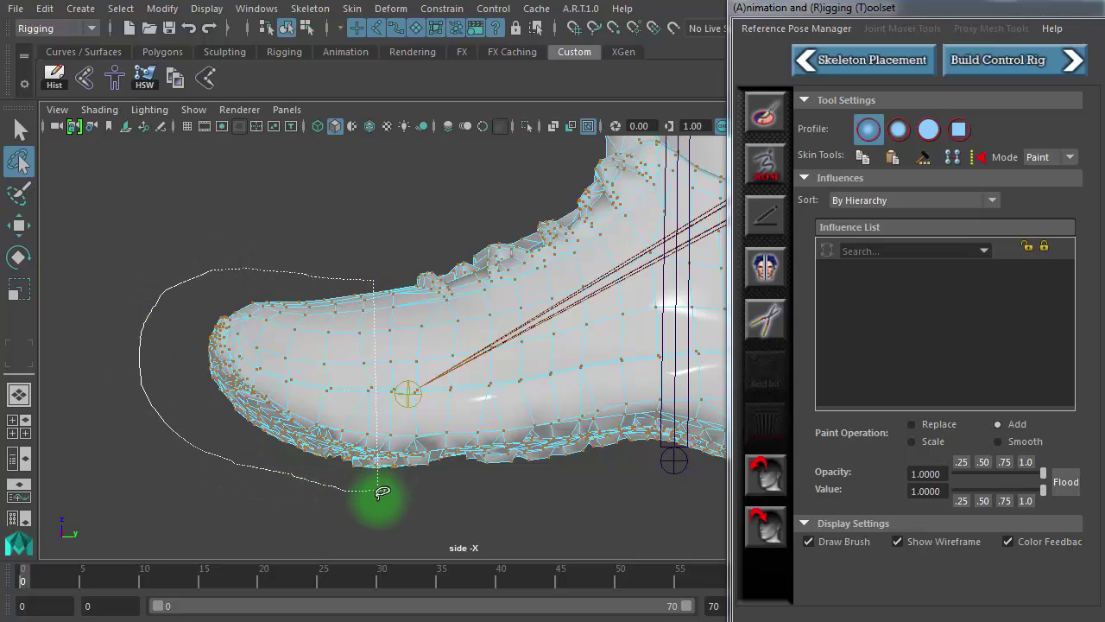
pyautogui.moveTo(382, 492); pyautogui.dragTo(383, 493)
# Maximize the perspective view and orbit in close on the shoe's toe.
pyautogui.press('space')
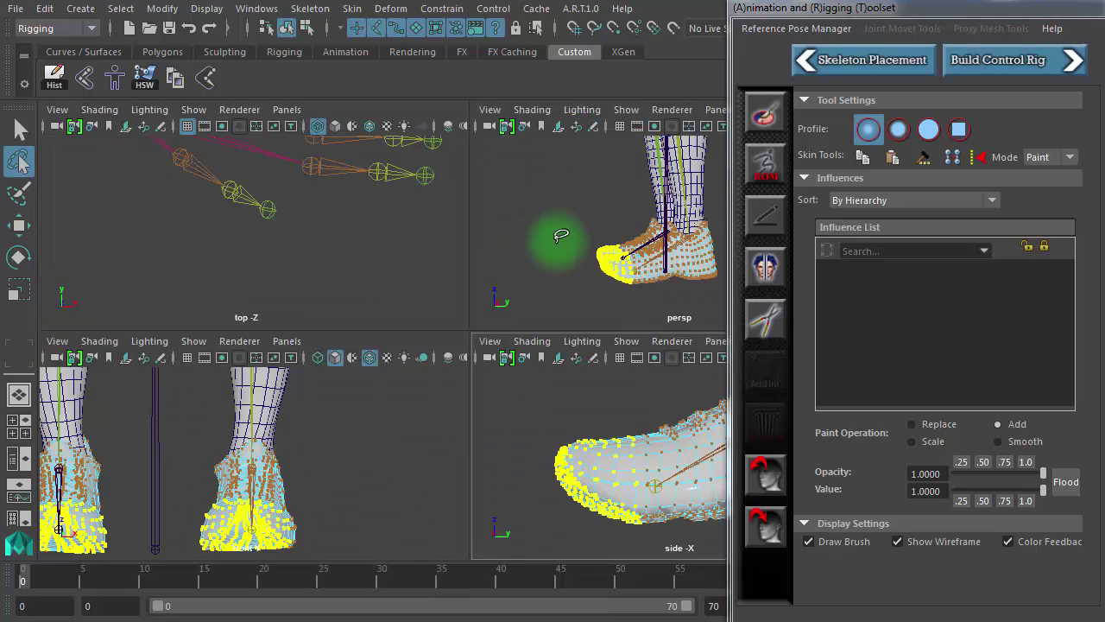
pyautogui.press('space')
pyautogui.keyDown('alt'); pyautogui.moveTo(359, 379); pyautogui.dragTo(406, 383); pyautogui.keyUp('alt')
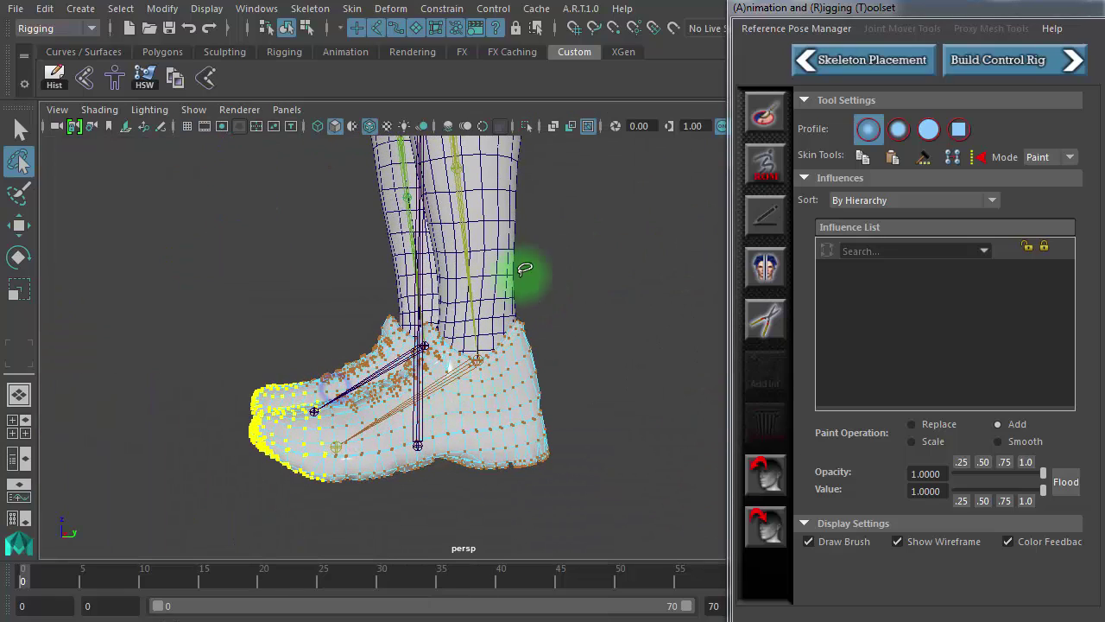
pyautogui.moveTo(456, 357)
pyautogui.keyDown('alt'); pyautogui.mouseDown()
pyautogui.moveTo(456, 395)
pyautogui.moveTo(439, 377)
pyautogui.moveTo(434, 406)
pyautogui.mouseUp(); pyautogui.keyUp('alt')
pyautogui.keyDown('alt'); pyautogui.moveTo(434, 406); pyautogui.dragTo(555, 309, button='right'); pyautogui.keyUp('alt')
pyautogui.moveTo(555, 309)
pyautogui.keyDown('alt'); pyautogui.mouseDown()
pyautogui.moveTo(444, 259)
pyautogui.moveTo(431, 338)
pyautogui.moveTo(456, 355)
pyautogui.moveTo(631, 360)
pyautogui.moveTo(683, 338)
pyautogui.moveTo(686, 311)
pyautogui.mouseUp(); pyautogui.keyUp('alt')
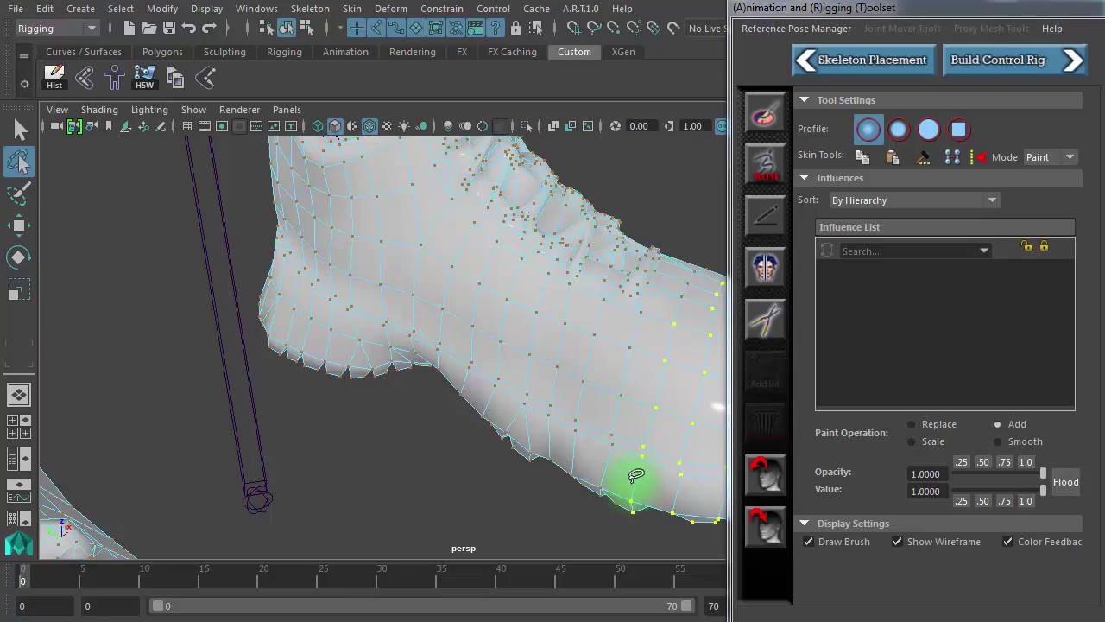
pyautogui.moveTo(637, 475)
pyautogui.keyDown('alt'); pyautogui.mouseDown()
pyautogui.moveTo(584, 446)
pyautogui.moveTo(513, 446)
pyautogui.moveTo(345, 403)
pyautogui.moveTo(284, 284)
pyautogui.moveTo(303, 267)
pyautogui.moveTo(334, 267)
pyautogui.moveTo(334, 439)
pyautogui.moveTo(318, 444)
pyautogui.mouseUp(); pyautogui.keyUp('alt')
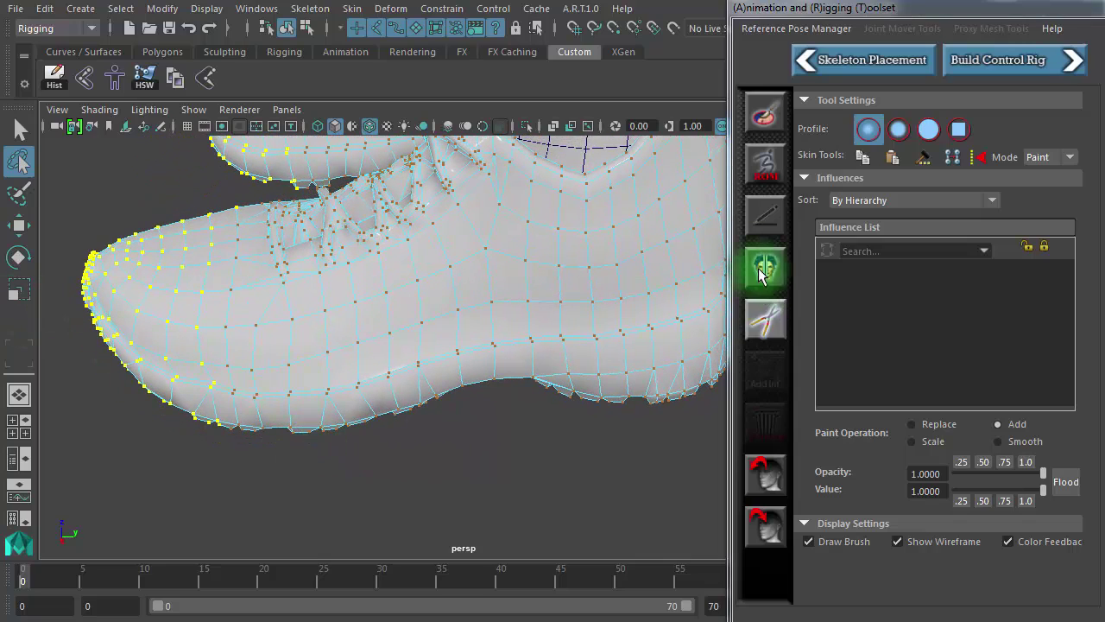
# Flood the selected toe vertices to ball_l at 1.0, then reselect the whole shoe mesh.
pyautogui.click(771, 113)
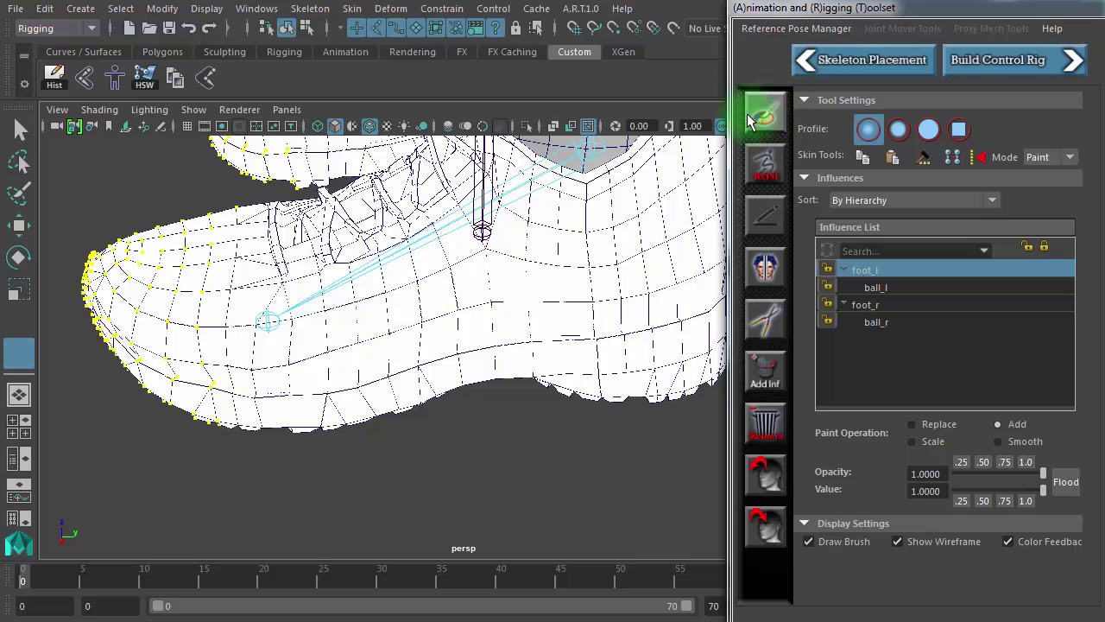
pyautogui.click(907, 287)
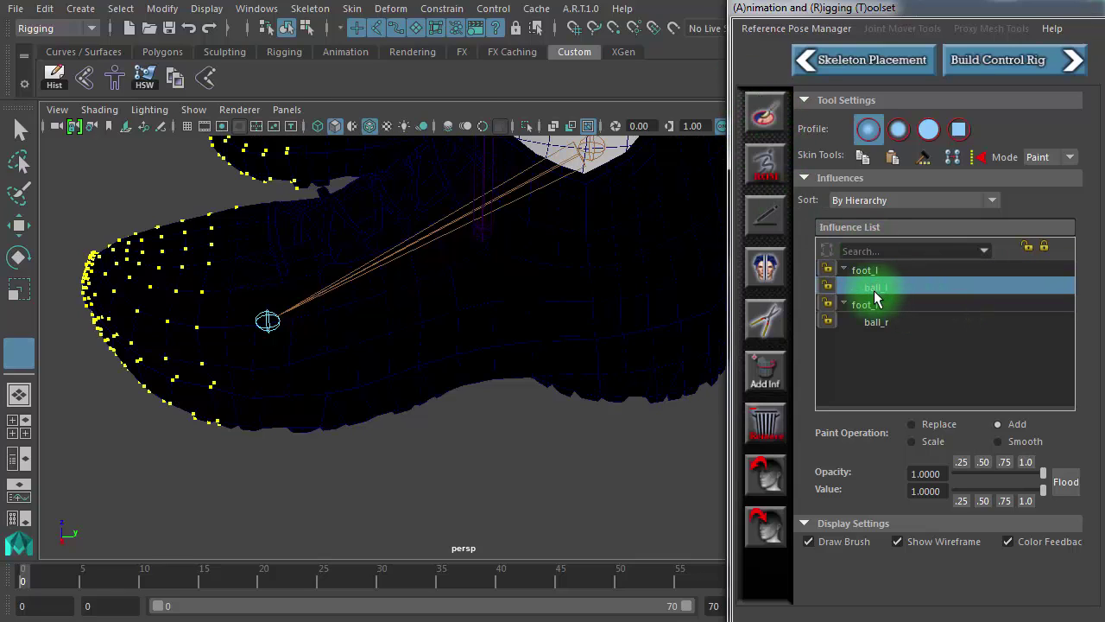
pyautogui.click(1070, 484)
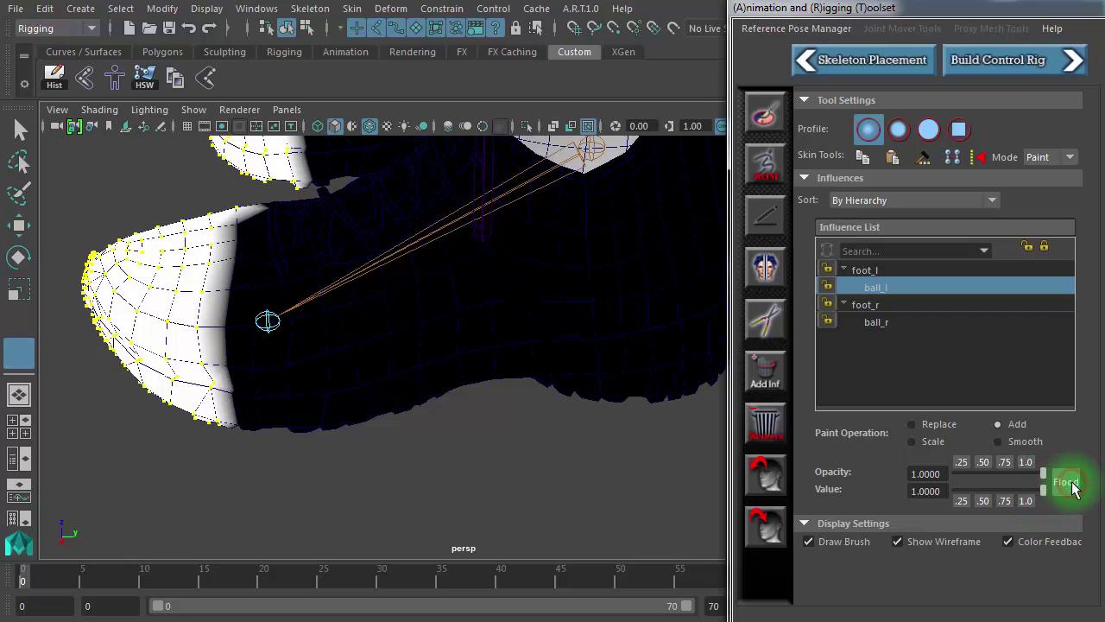
pyautogui.click(17, 128)
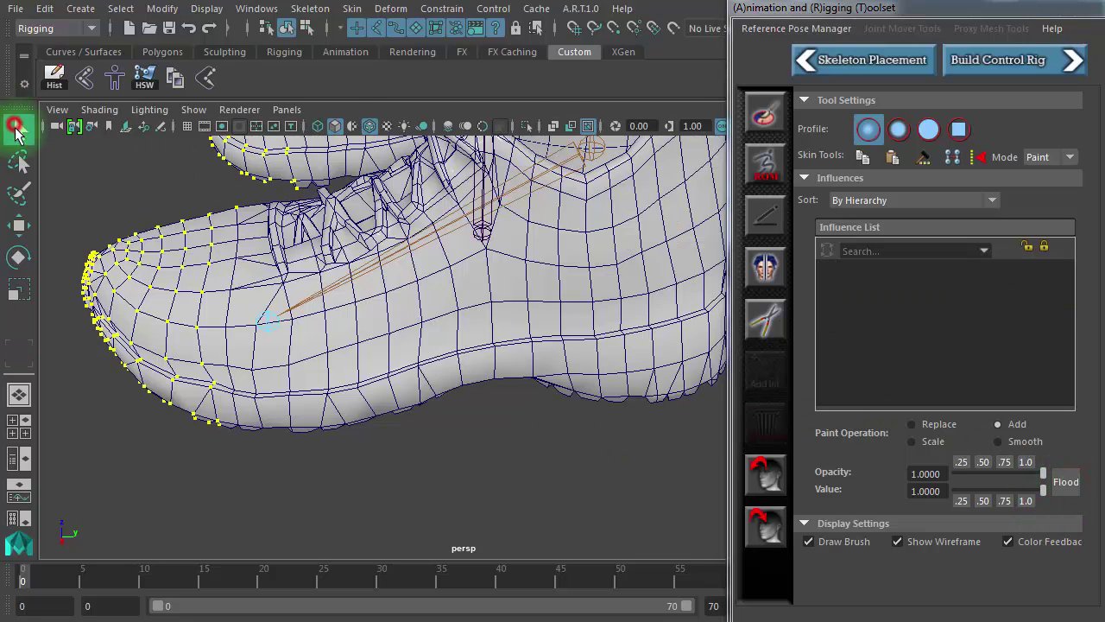
pyautogui.click(435, 504)
pyautogui.click(272, 331)
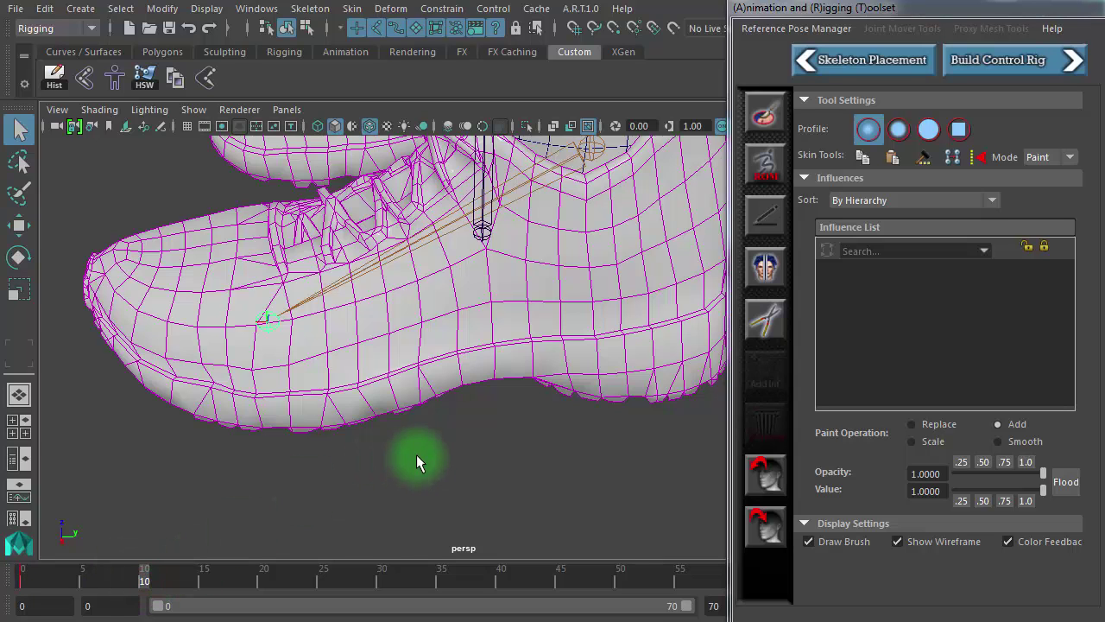
# Rotate the ball joint and scrub the animation to check the toe bends with it.
pyautogui.press('w')
pyautogui.press('e')
pyautogui.moveTo(298, 261)
pyautogui.mouseDown()
pyautogui.moveTo(337, 298)
pyautogui.moveTo(402, 313)
pyautogui.moveTo(407, 291)
pyautogui.mouseUp()
pyautogui.moveTo(406, 291)
pyautogui.keyDown('alt'); pyautogui.mouseDown(button='right')
pyautogui.moveTo(573, 328)
pyautogui.moveTo(653, 371)
pyautogui.mouseUp(button='right'); pyautogui.keyUp('alt')
pyautogui.moveTo(653, 371)
pyautogui.keyDown('alt'); pyautogui.mouseDown()
pyautogui.moveTo(789, 394)
pyautogui.moveTo(696, 399)
pyautogui.mouseUp(); pyautogui.keyUp('alt')
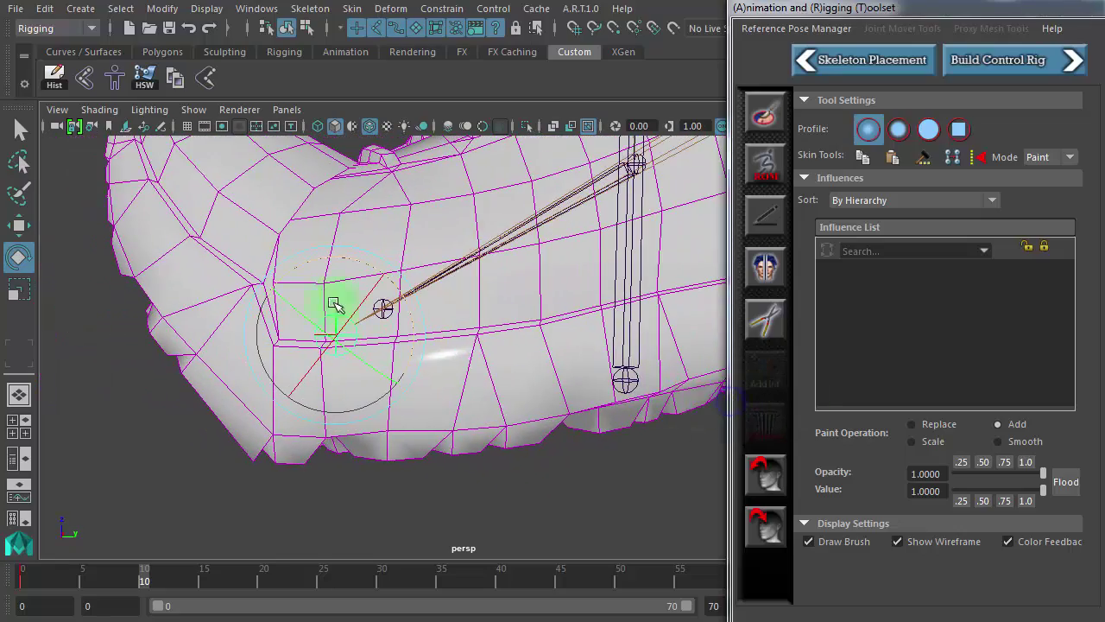
pyautogui.keyDown('alt'); pyautogui.moveTo(493, 301); pyautogui.dragTo(315, 197); pyautogui.keyUp('alt')
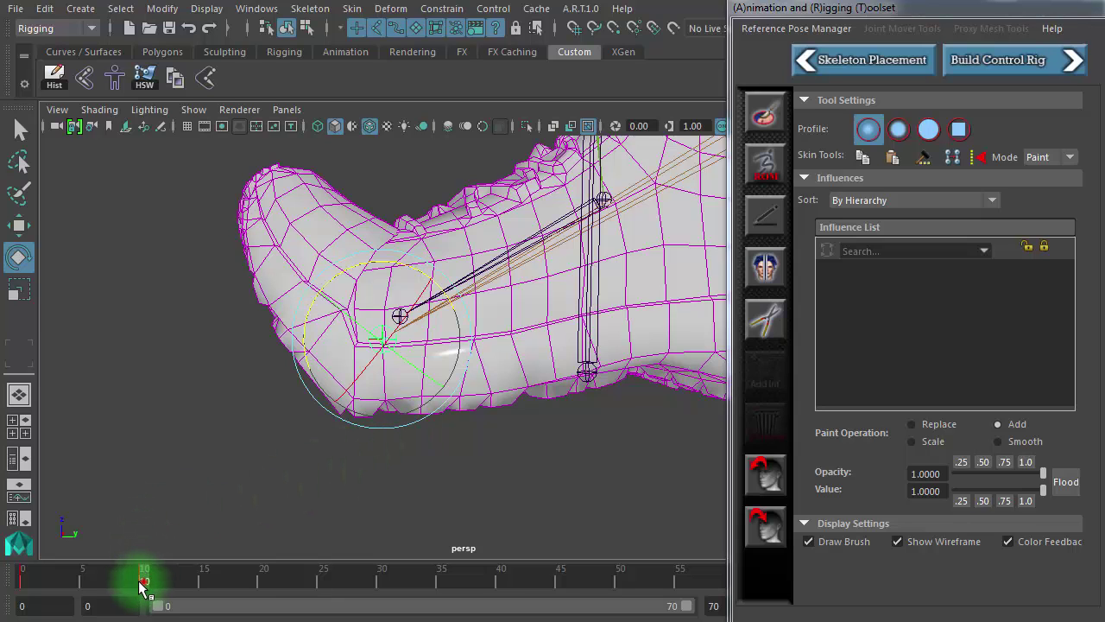
pyautogui.moveTo(142, 587)
pyautogui.mouseDown()
pyautogui.moveTo(24, 542)
pyautogui.moveTo(74, 565)
pyautogui.moveTo(152, 574)
pyautogui.moveTo(46, 549)
pyautogui.moveTo(95, 570)
pyautogui.mouseUp()
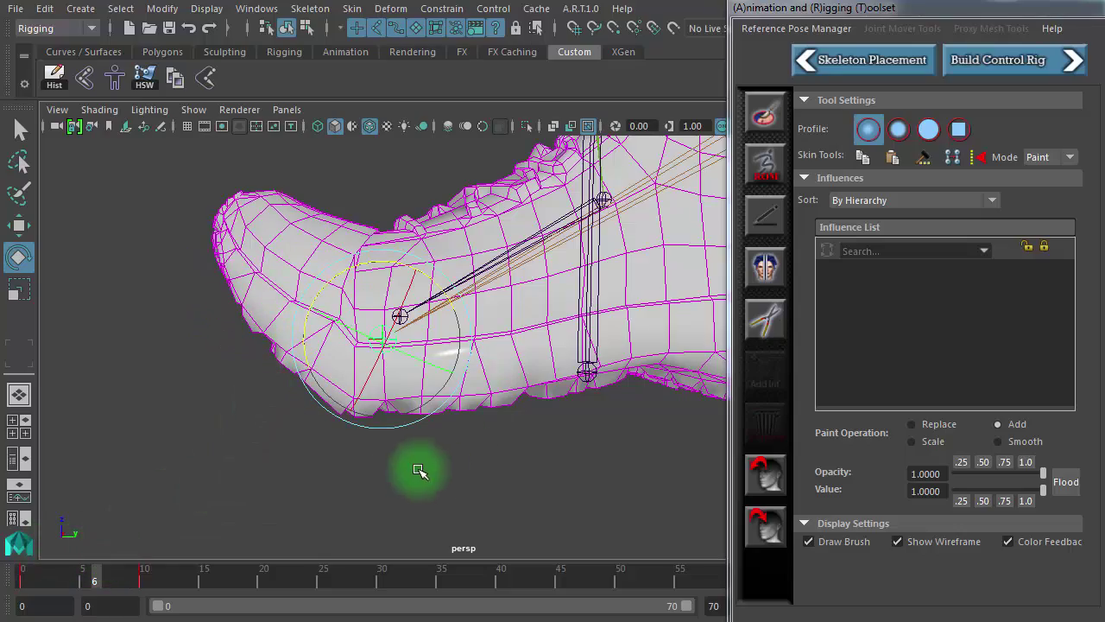
# Hide joints in the viewport, reselect the shoe mesh and return to the four-view layout.
pyautogui.click(335, 475)
pyautogui.moveTo(452, 469)
pyautogui.keyDown('alt'); pyautogui.mouseDown()
pyautogui.moveTo(468, 389)
pyautogui.moveTo(440, 324)
pyautogui.mouseUp(); pyautogui.keyUp('alt')
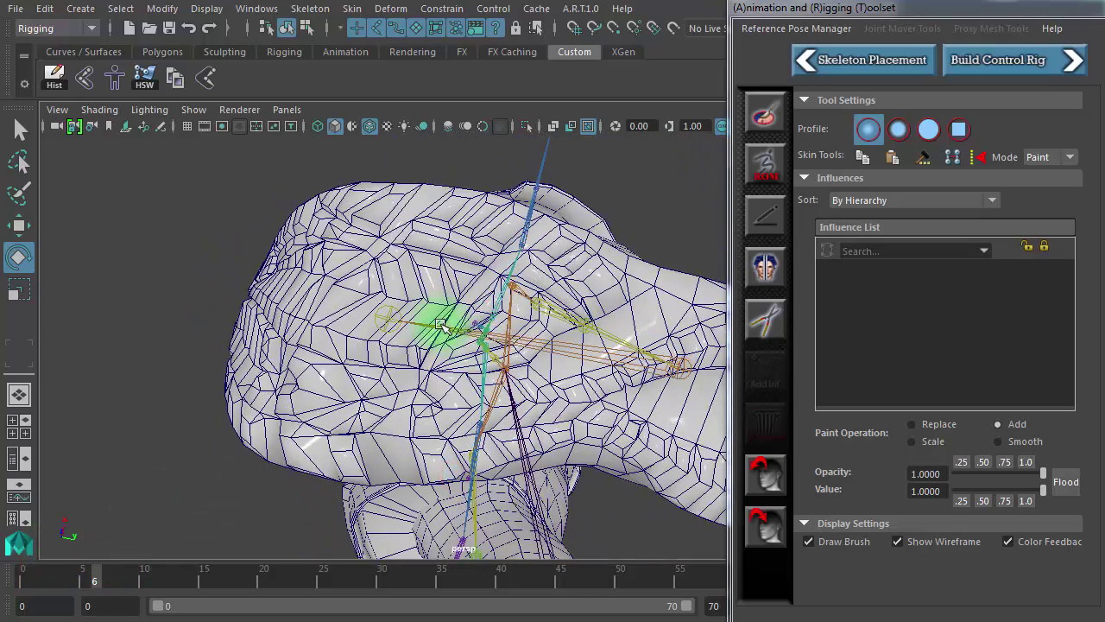
pyautogui.keyDown('alt'); pyautogui.moveTo(341, 327); pyautogui.dragTo(375, 394); pyautogui.keyUp('alt')
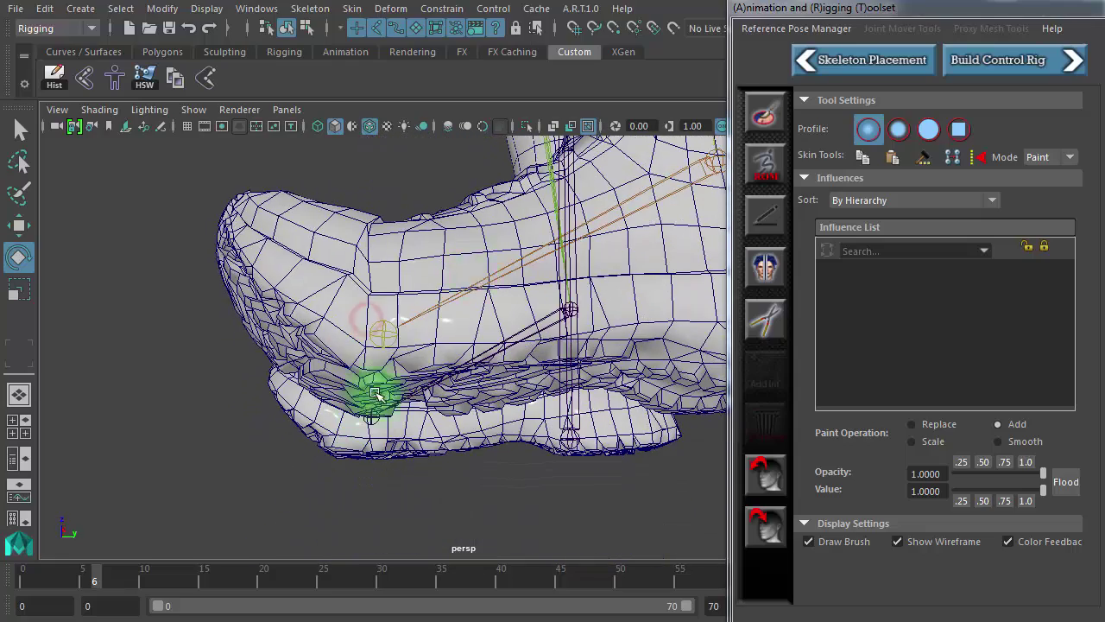
pyautogui.click(588, 128)
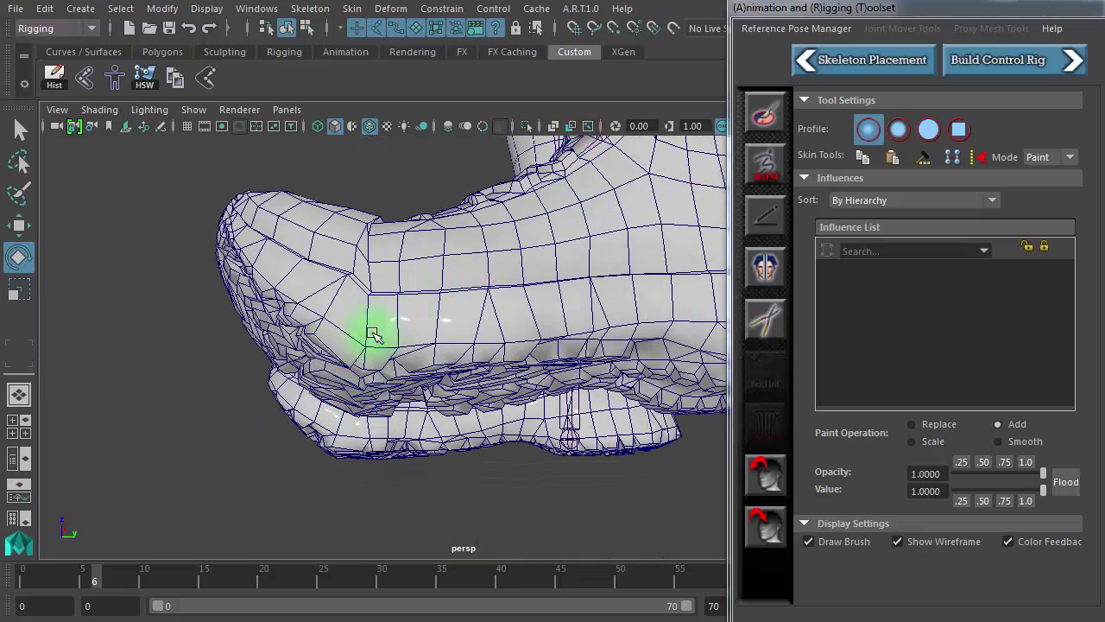
pyautogui.click(441, 329)
pyautogui.moveTo(395, 338)
pyautogui.keyDown('alt'); pyautogui.mouseDown()
pyautogui.moveTo(365, 362)
pyautogui.moveTo(120, 386)
pyautogui.mouseUp(); pyautogui.keyUp('alt')
pyautogui.click(19, 426)
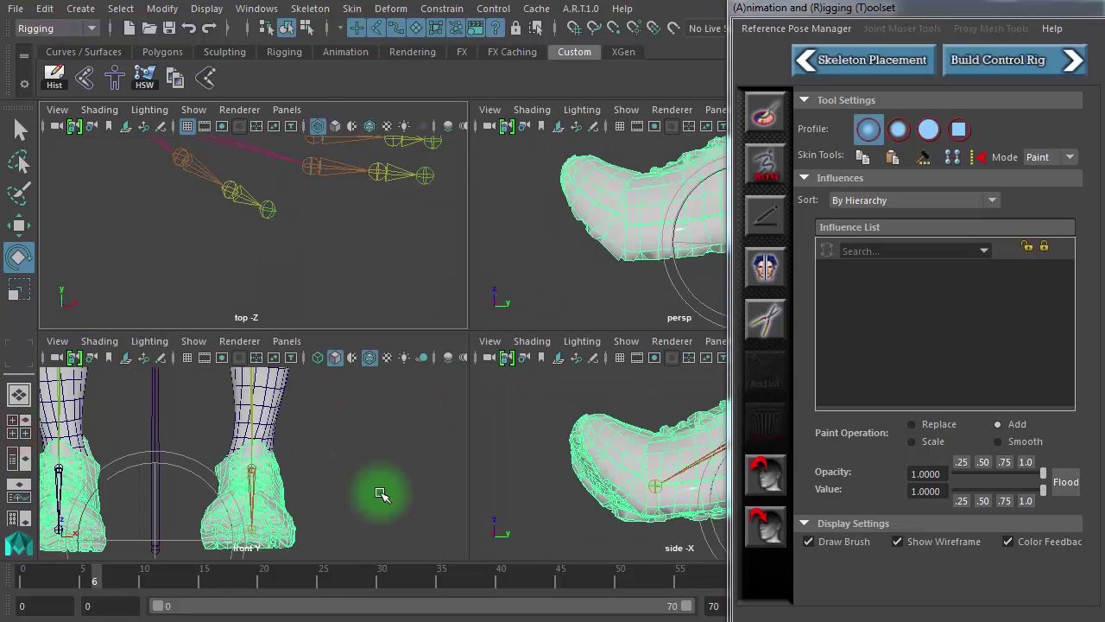
# Maximize the side view and pick the vertices along the toe crease.
pyautogui.press('space')
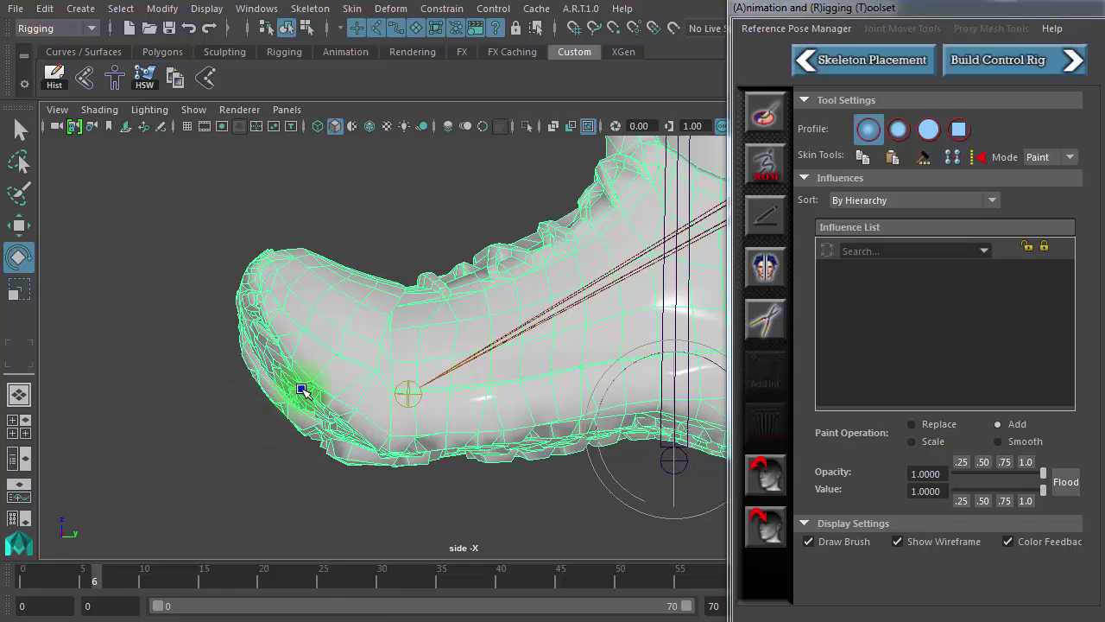
pyautogui.moveTo(302, 367); pyautogui.dragTo(199, 373, button='right')
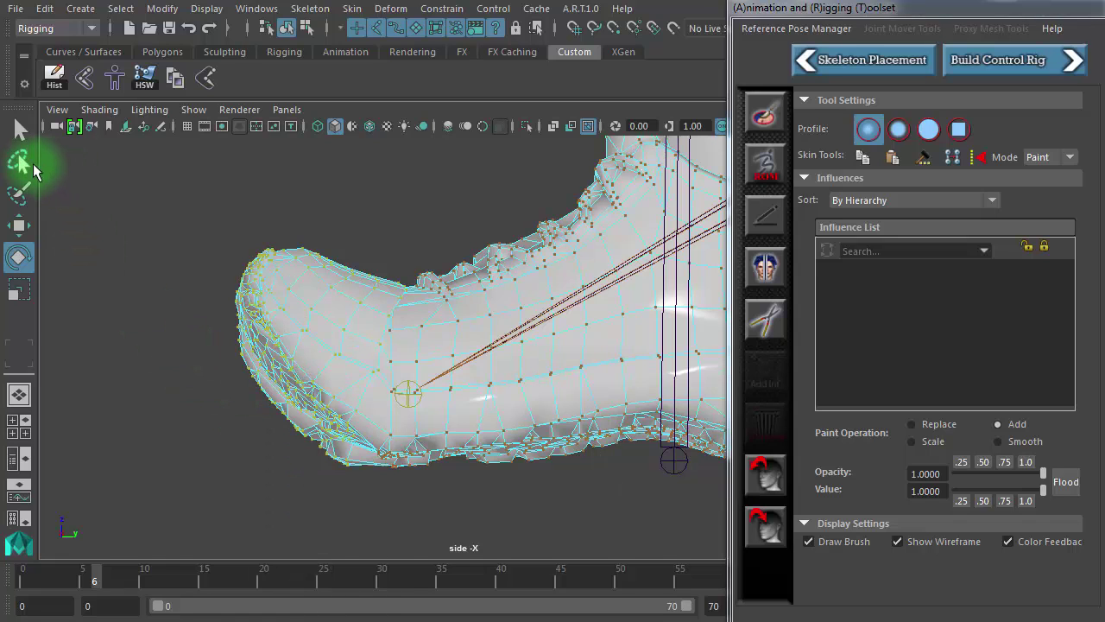
pyautogui.click(589, 127)
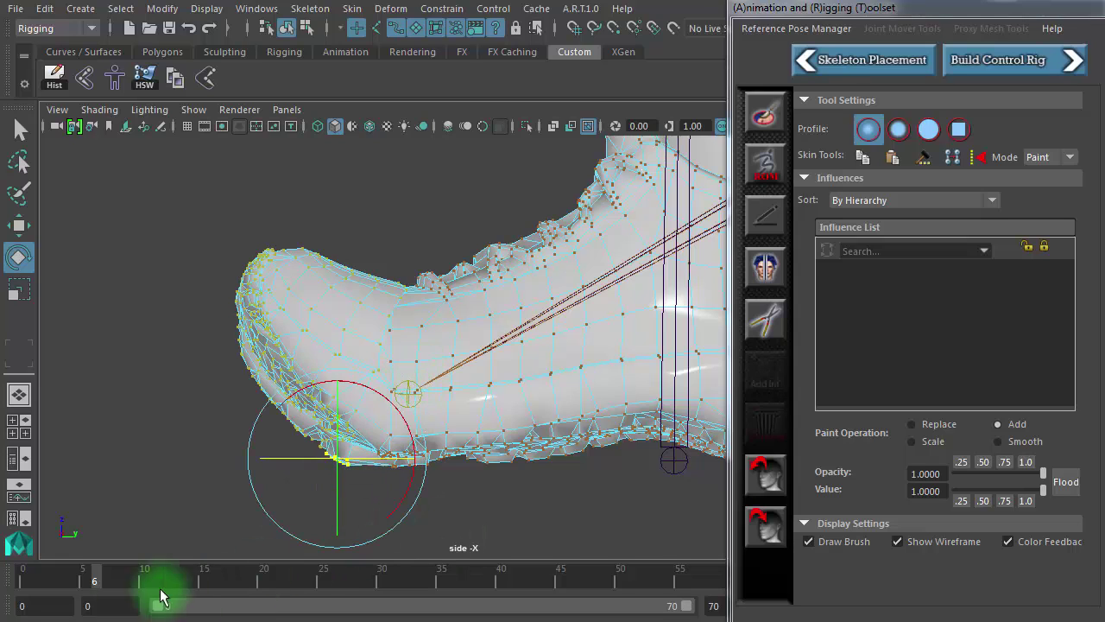
# Scrub to frame 7 to bend the toe and hammer the crease weights smooth.
pyautogui.click(25, 576)
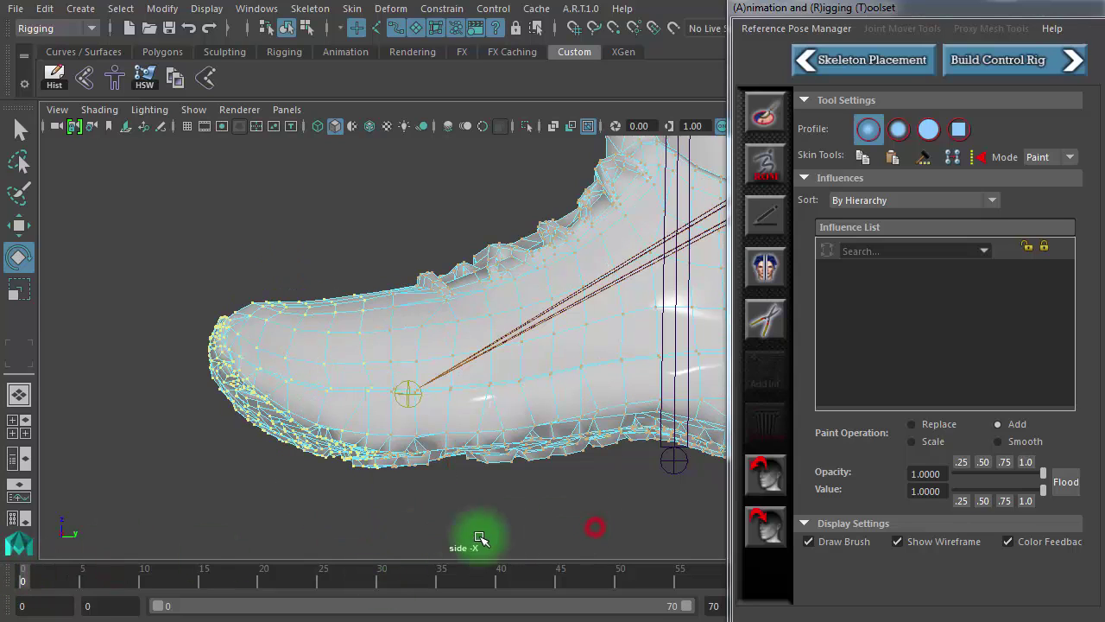
pyautogui.moveTo(58, 573)
pyautogui.mouseDown()
pyautogui.moveTo(97, 580)
pyautogui.moveTo(25, 574)
pyautogui.mouseUp()
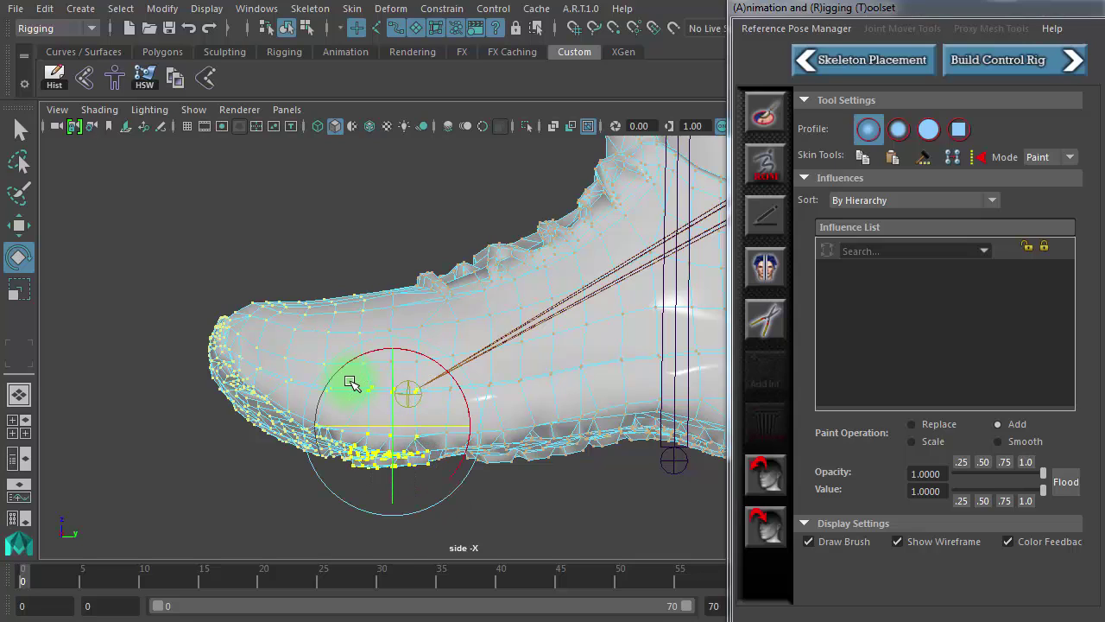
pyautogui.click(31, 564)
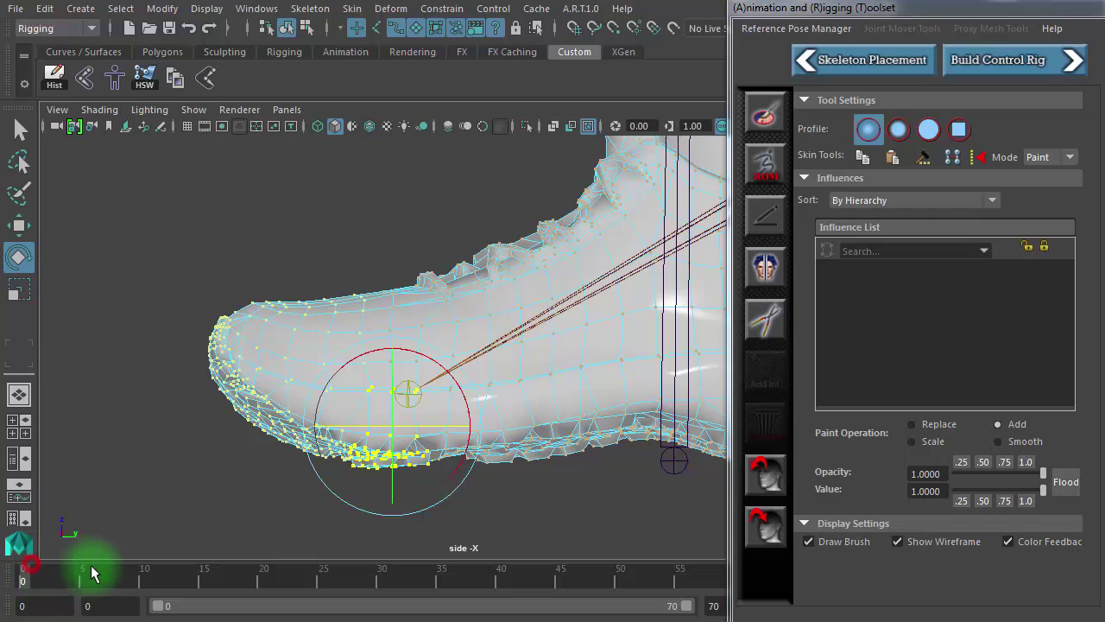
pyautogui.moveTo(92, 574)
pyautogui.mouseDown()
pyautogui.moveTo(37, 573)
pyautogui.moveTo(113, 582)
pyautogui.mouseUp()
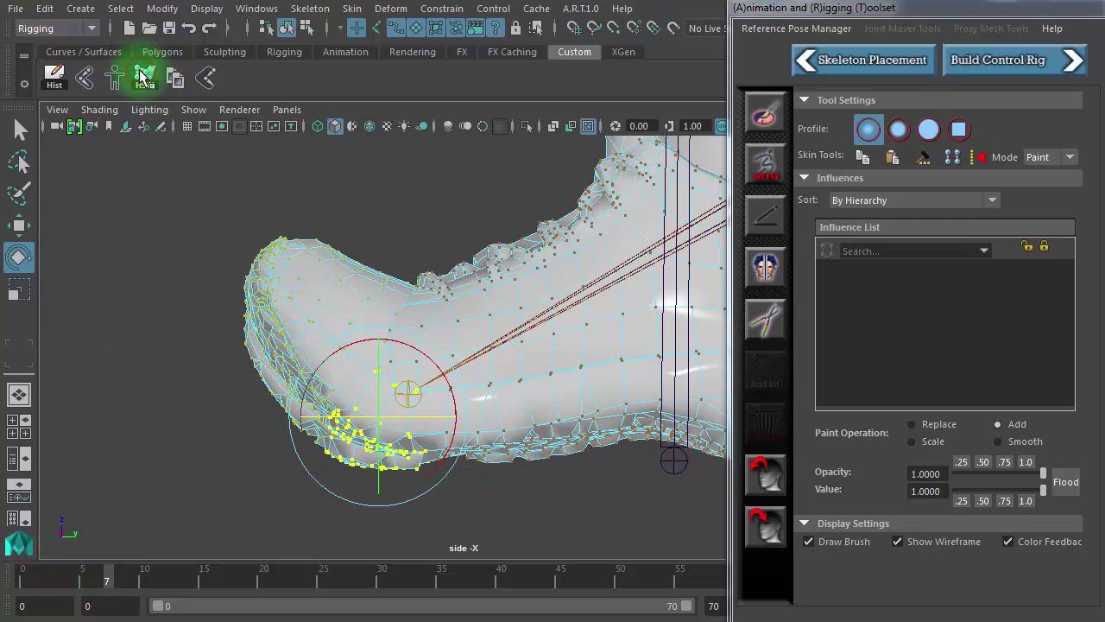
pyautogui.moveTo(118, 574)
pyautogui.mouseDown()
pyautogui.moveTo(23, 574)
pyautogui.moveTo(148, 574)
pyautogui.moveTo(81, 574)
pyautogui.moveTo(144, 574)
pyautogui.moveTo(74, 592)
pyautogui.moveTo(209, 593)
pyautogui.mouseUp()
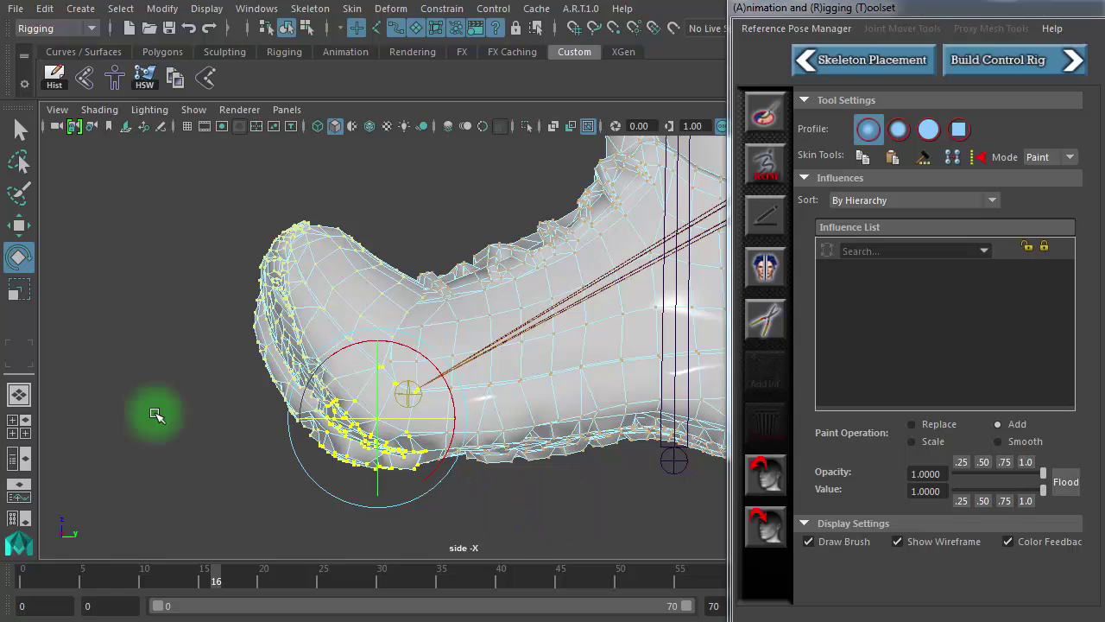
pyautogui.click(19, 396)
pyautogui.press('space')
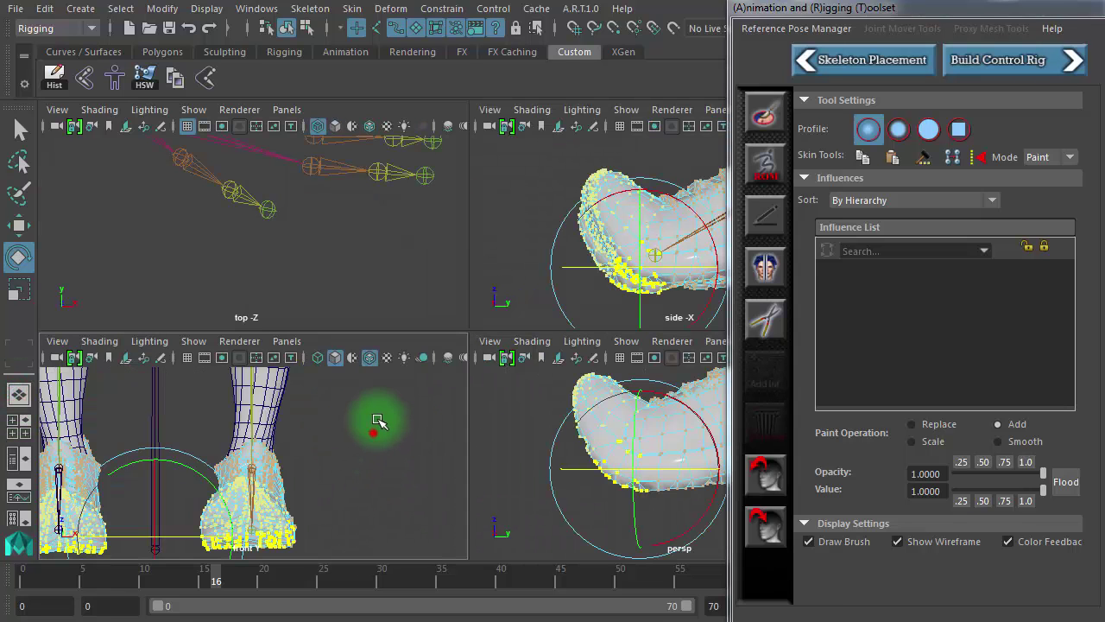
pyautogui.keyDown('alt'); pyautogui.moveTo(378, 419); pyautogui.dragTo(567, 314); pyautogui.keyUp('alt')
pyautogui.press('space')
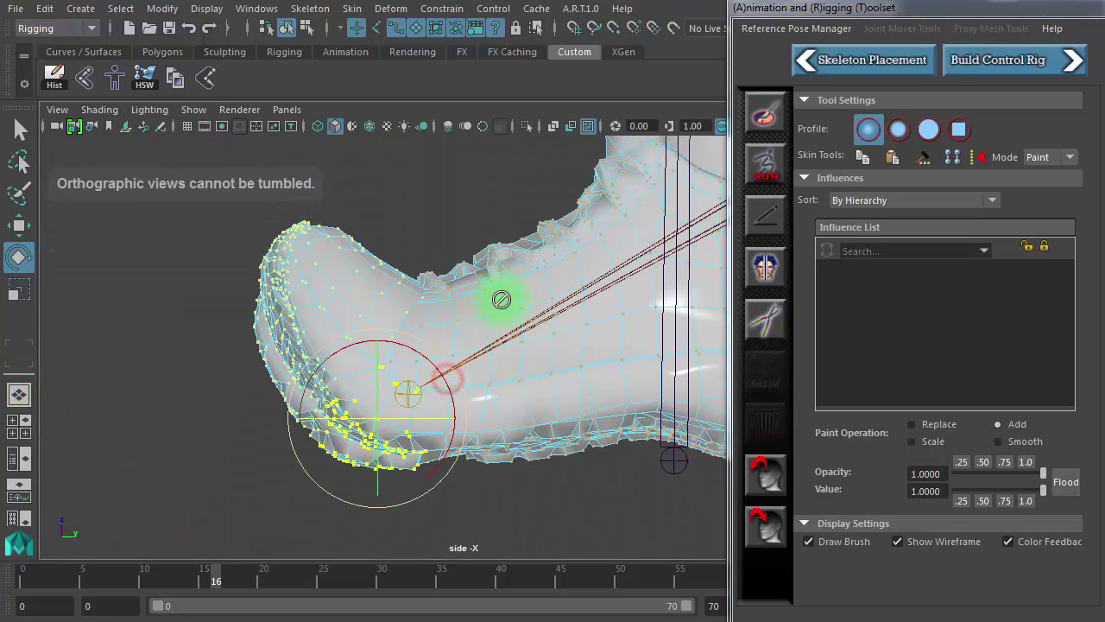
pyautogui.press('space')
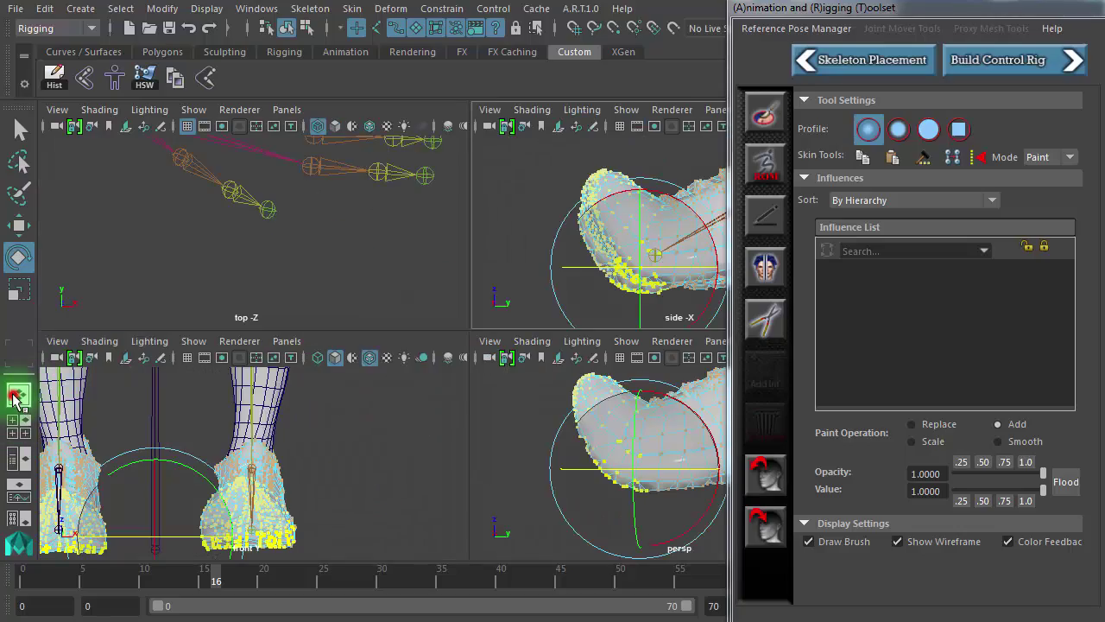
pyautogui.click(19, 395)
pyautogui.moveTo(493, 468)
pyautogui.keyDown('alt'); pyautogui.mouseDown()
pyautogui.moveTo(586, 515)
pyautogui.moveTo(671, 488)
pyautogui.moveTo(740, 400)
pyautogui.moveTo(584, 384)
pyautogui.moveTo(370, 523)
pyautogui.mouseUp(); pyautogui.keyUp('alt')
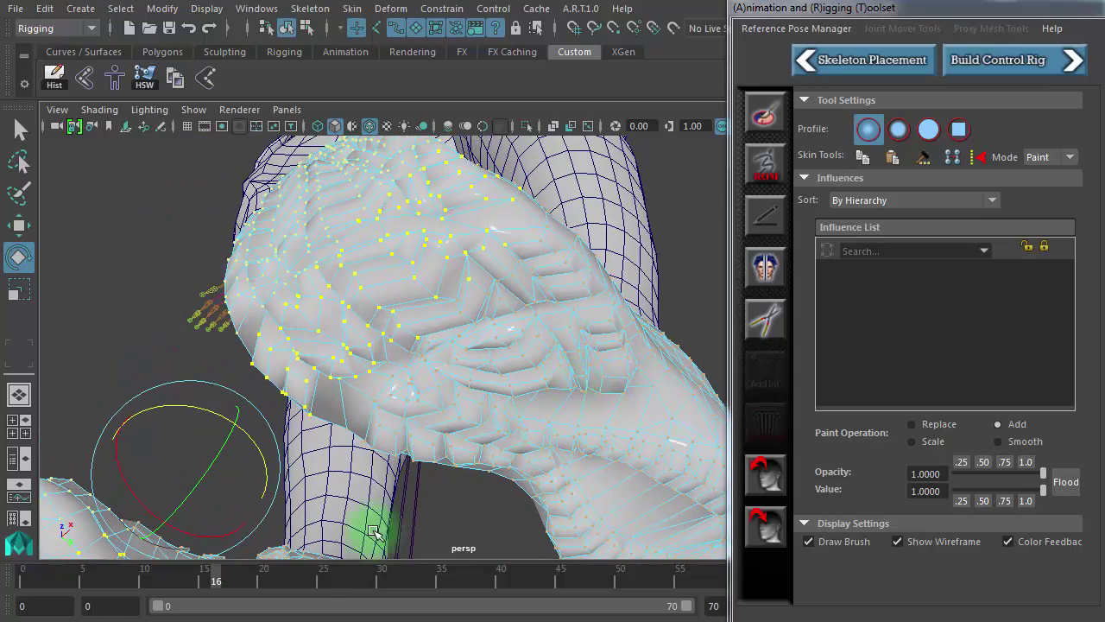
pyautogui.moveTo(123, 587)
pyautogui.mouseDown()
pyautogui.moveTo(216, 587)
pyautogui.moveTo(69, 579)
pyautogui.moveTo(210, 572)
pyautogui.mouseUp()
pyautogui.moveTo(328, 328)
pyautogui.keyDown('alt'); pyautogui.mouseDown()
pyautogui.moveTo(389, 385)
pyautogui.moveTo(457, 419)
pyautogui.moveTo(466, 397)
pyautogui.mouseUp(); pyautogui.keyUp('alt')
pyautogui.scroll(5, 509, 394)
pyautogui.moveTo(241, 401)
pyautogui.keyDown('alt'); pyautogui.mouseDown()
pyautogui.moveTo(345, 350)
pyautogui.moveTo(493, 362)
pyautogui.moveTo(298, 343)
pyautogui.mouseUp(); pyautogui.keyUp('alt')
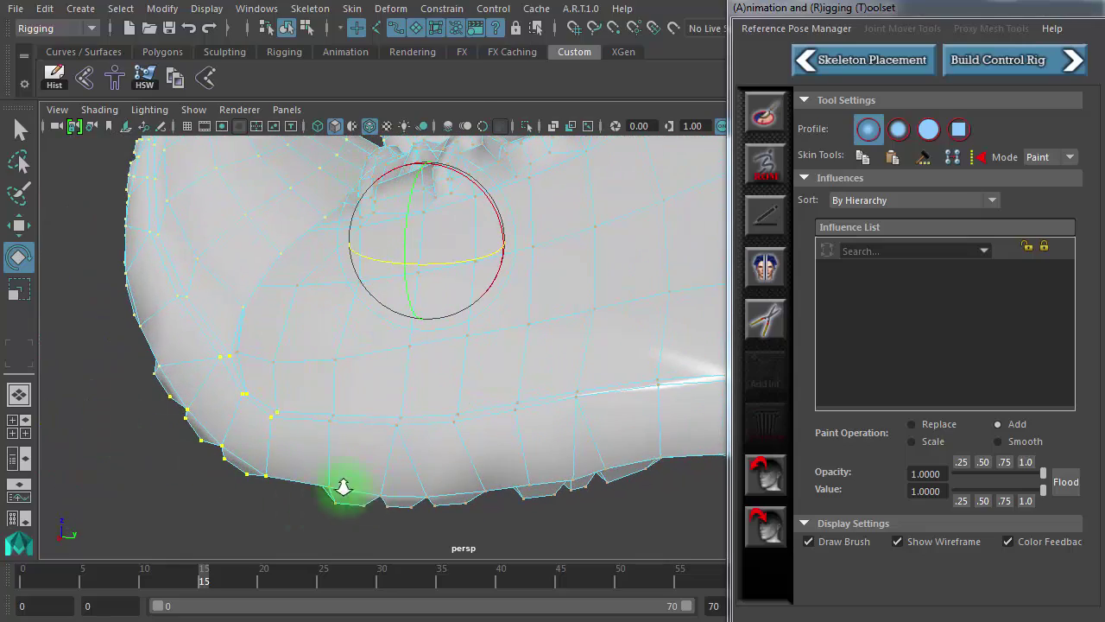
pyautogui.keyDown('alt'); pyautogui.moveTo(345, 481); pyautogui.dragTo(227, 446, button='right'); pyautogui.keyUp('alt')
pyautogui.keyDown('alt'); pyautogui.moveTo(227, 447); pyautogui.dragTo(287, 444); pyautogui.keyUp('alt')
pyautogui.keyDown('alt'); pyautogui.moveTo(286, 445); pyautogui.dragTo(473, 477, button='right'); pyautogui.keyUp('alt')
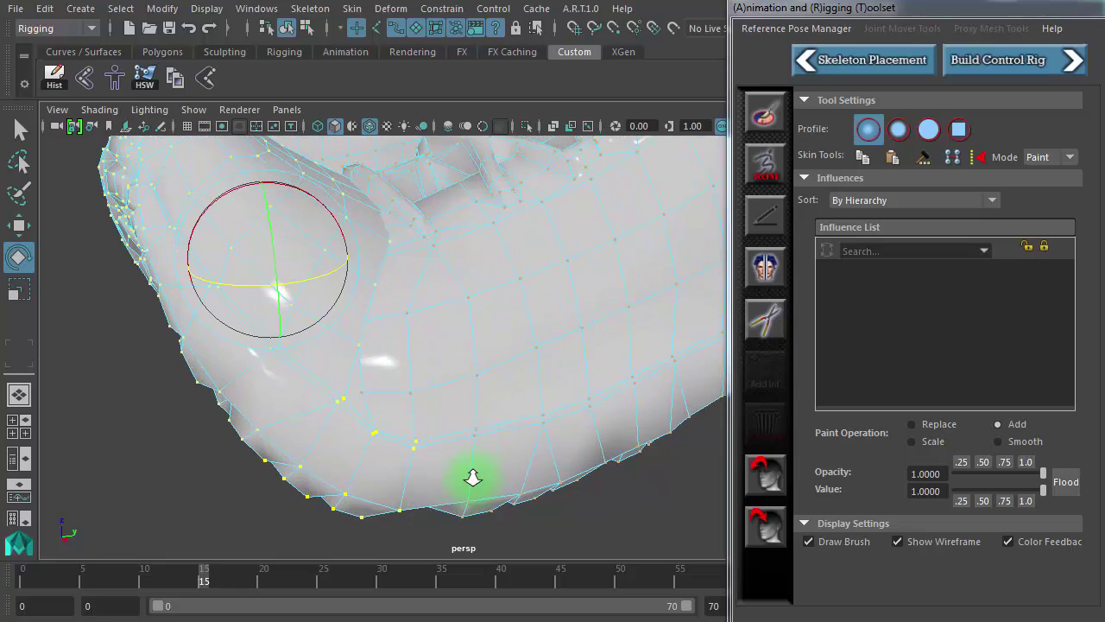
pyautogui.moveTo(391, 505)
pyautogui.keyDown('alt'); pyautogui.mouseDown()
pyautogui.moveTo(406, 492)
pyautogui.moveTo(333, 468)
pyautogui.moveTo(357, 452)
pyautogui.moveTo(328, 361)
pyautogui.mouseUp(); pyautogui.keyUp('alt')
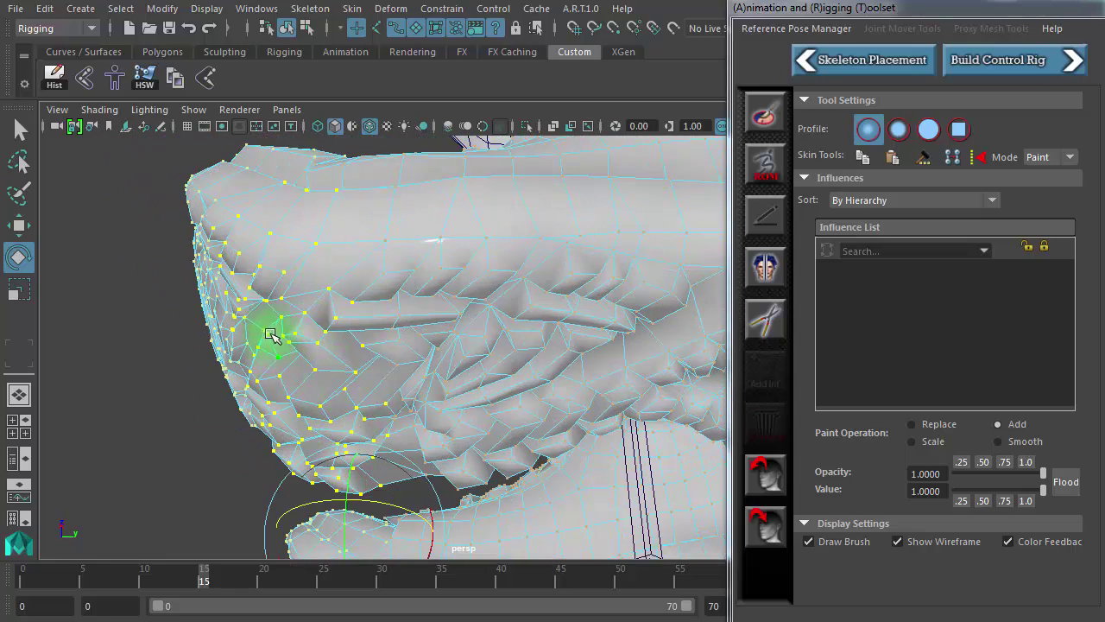
pyautogui.moveTo(271, 335)
pyautogui.keyDown('alt'); pyautogui.mouseDown()
pyautogui.moveTo(273, 414)
pyautogui.moveTo(286, 431)
pyautogui.mouseUp(); pyautogui.keyUp('alt')
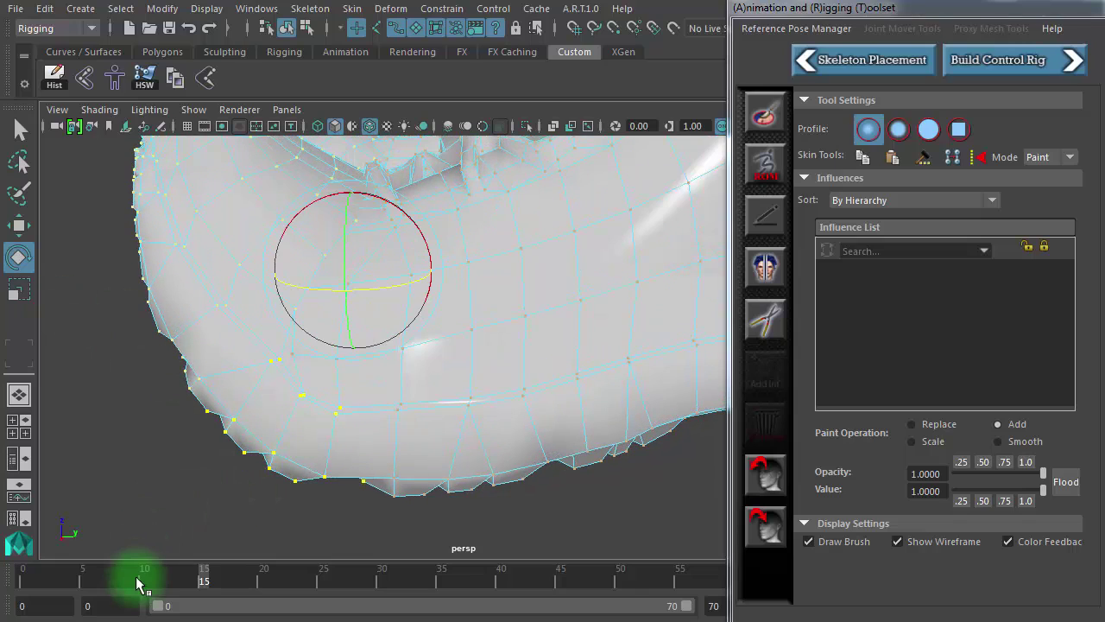
pyautogui.moveTo(138, 582); pyautogui.dragTo(58, 578)
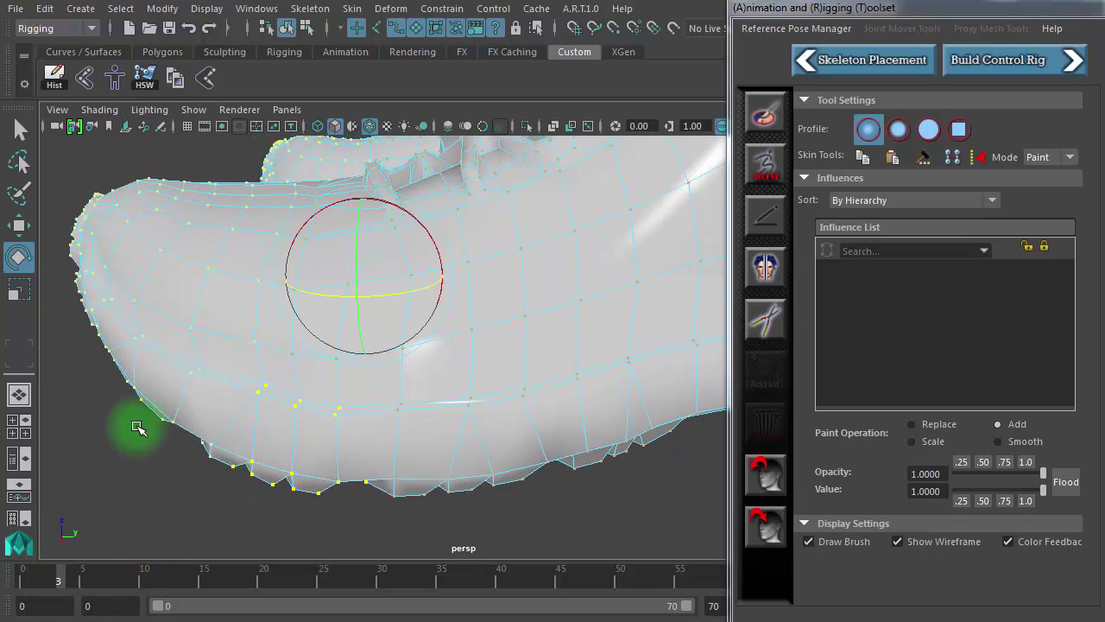
pyautogui.moveTo(138, 429)
pyautogui.keyDown('alt'); pyautogui.mouseDown()
pyautogui.moveTo(229, 431)
pyautogui.moveTo(284, 476)
pyautogui.moveTo(80, 496)
pyautogui.mouseUp(); pyautogui.keyUp('alt')
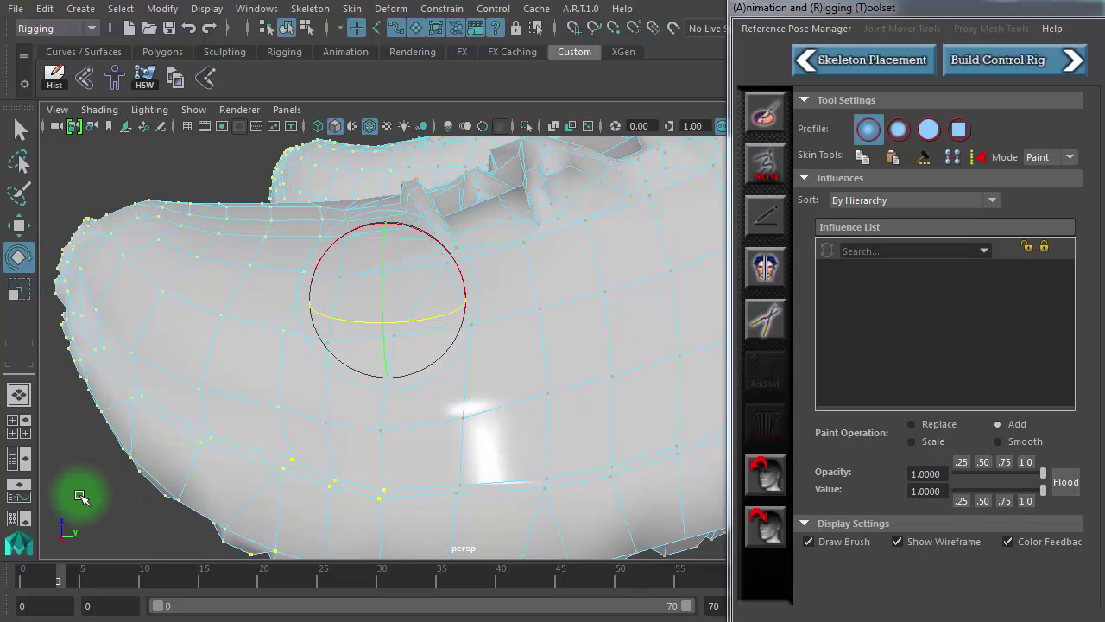
pyautogui.click(81, 496)
pyautogui.moveTo(325, 436); pyautogui.dragTo(331, 328, button='right')
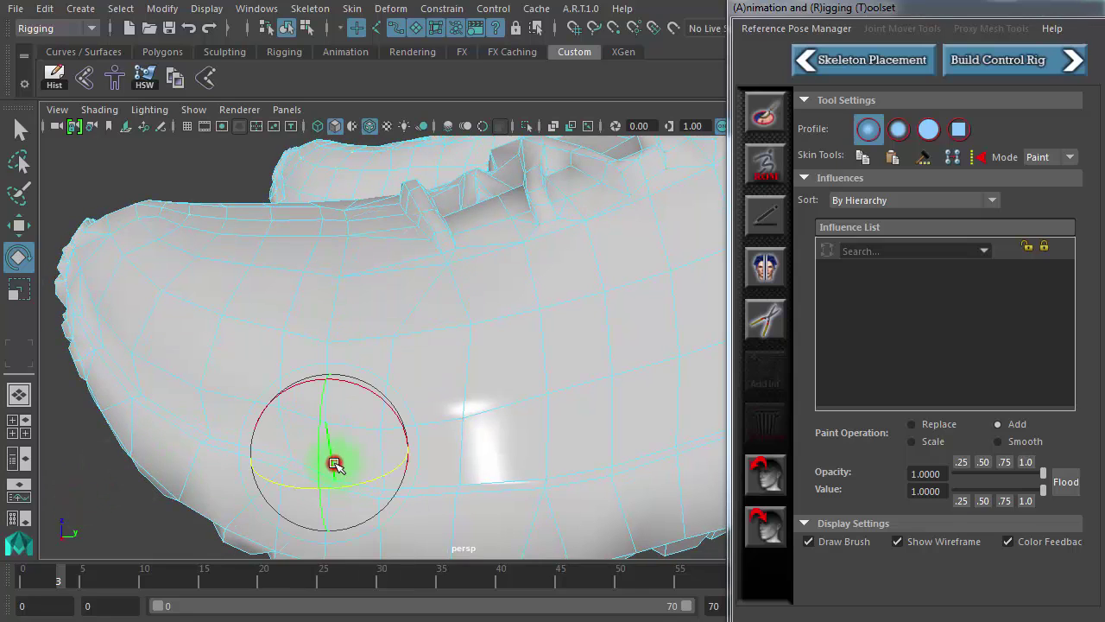
pyautogui.moveTo(104, 579)
pyautogui.mouseDown()
pyautogui.moveTo(19, 572)
pyautogui.moveTo(85, 581)
pyautogui.moveTo(44, 580)
pyautogui.moveTo(69, 579)
pyautogui.mouseUp()
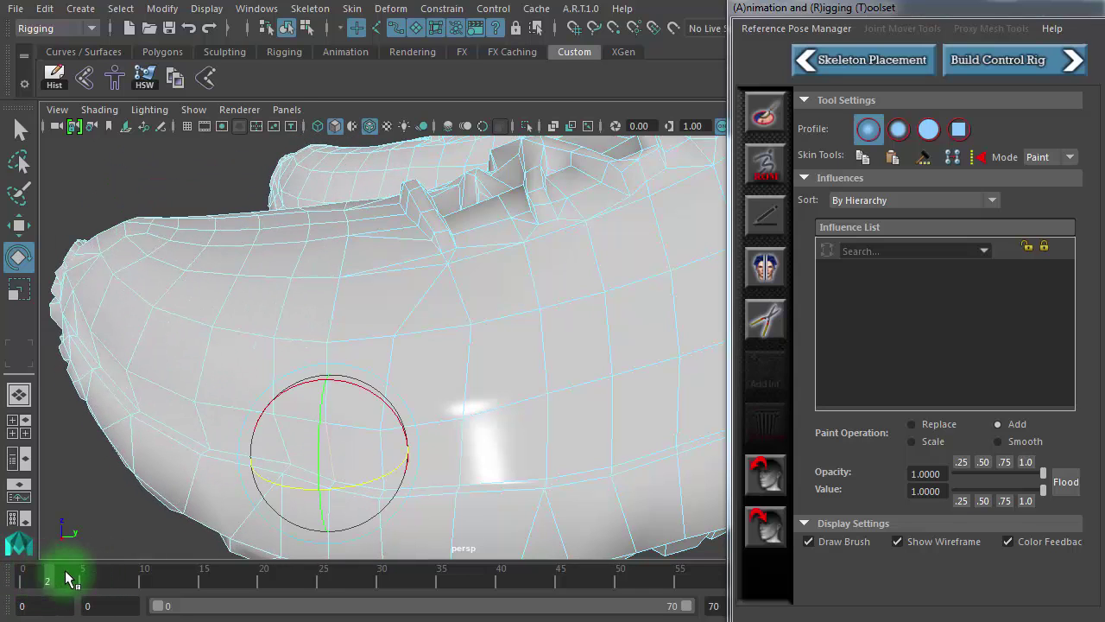
pyautogui.moveTo(308, 383); pyautogui.dragTo(360, 296)
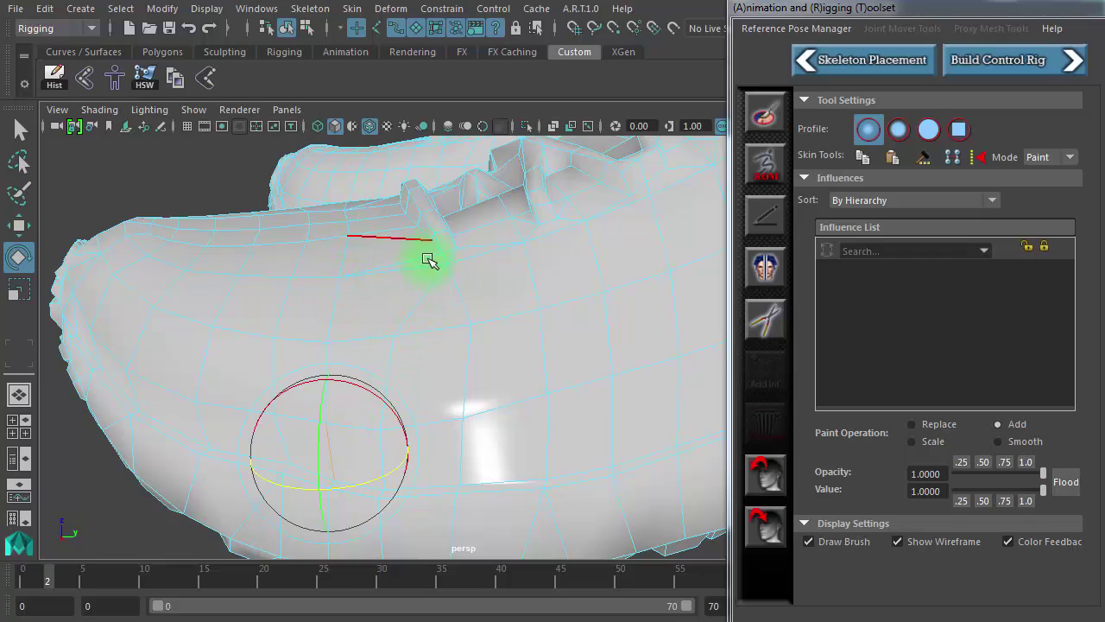
pyautogui.moveTo(433, 293)
pyautogui.keyDown('alt'); pyautogui.mouseDown()
pyautogui.moveTo(498, 316)
pyautogui.moveTo(506, 301)
pyautogui.moveTo(518, 348)
pyautogui.mouseUp(); pyautogui.keyUp('alt')
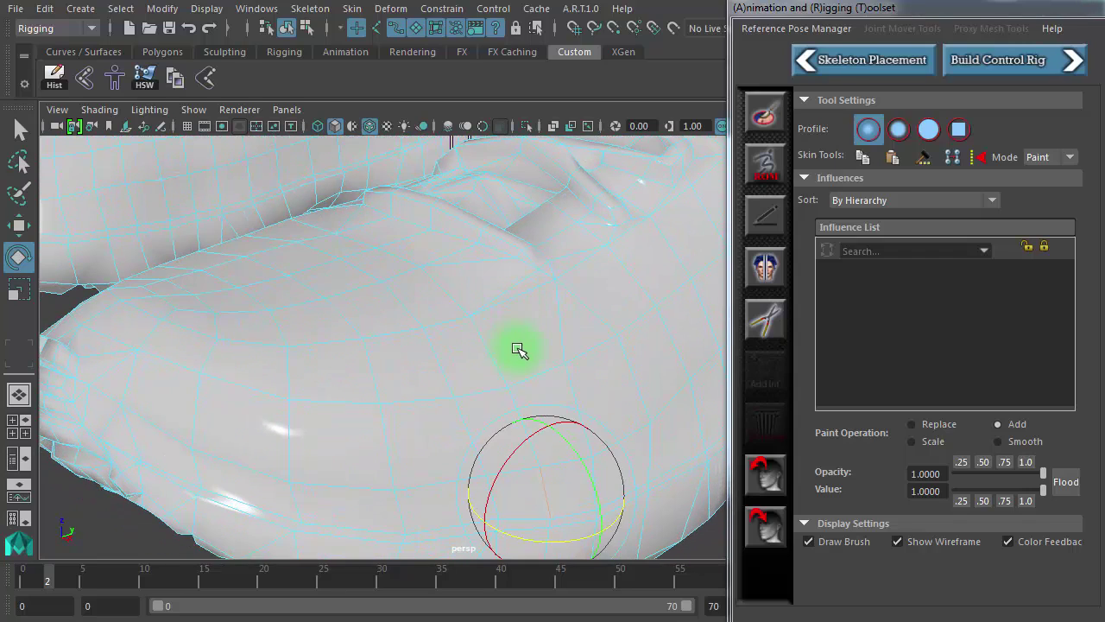
pyautogui.press('w')
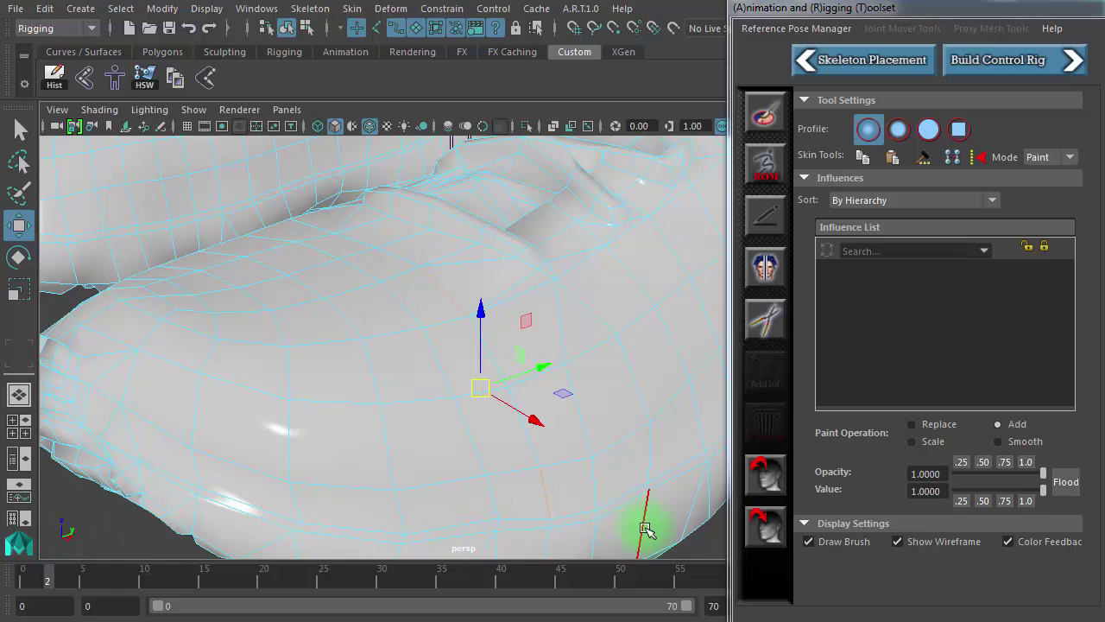
pyautogui.click(697, 535)
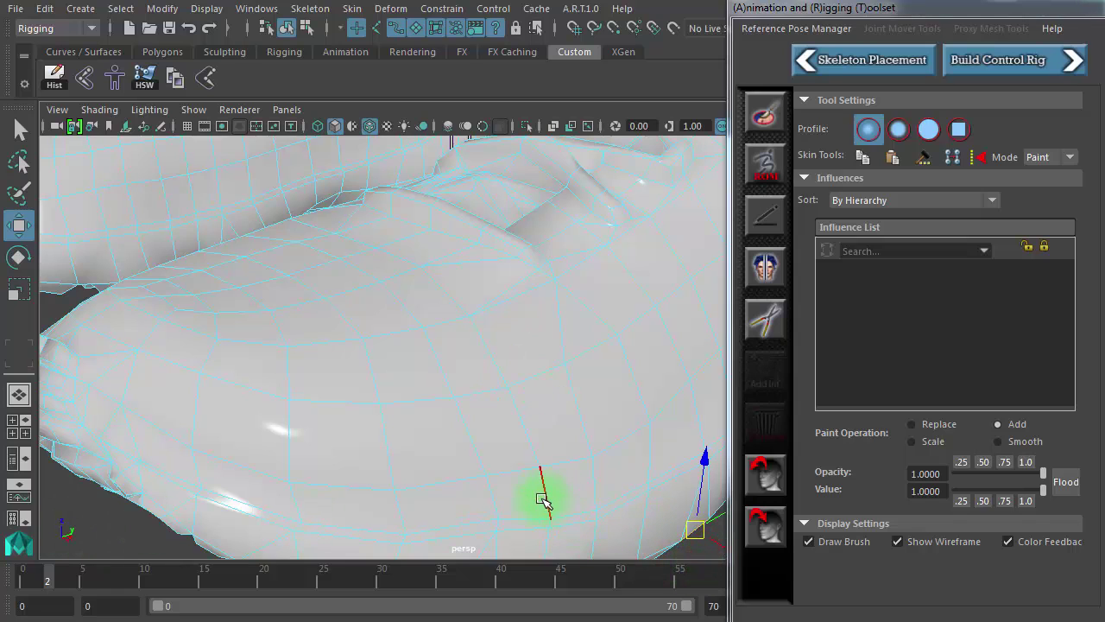
pyautogui.click(541, 499)
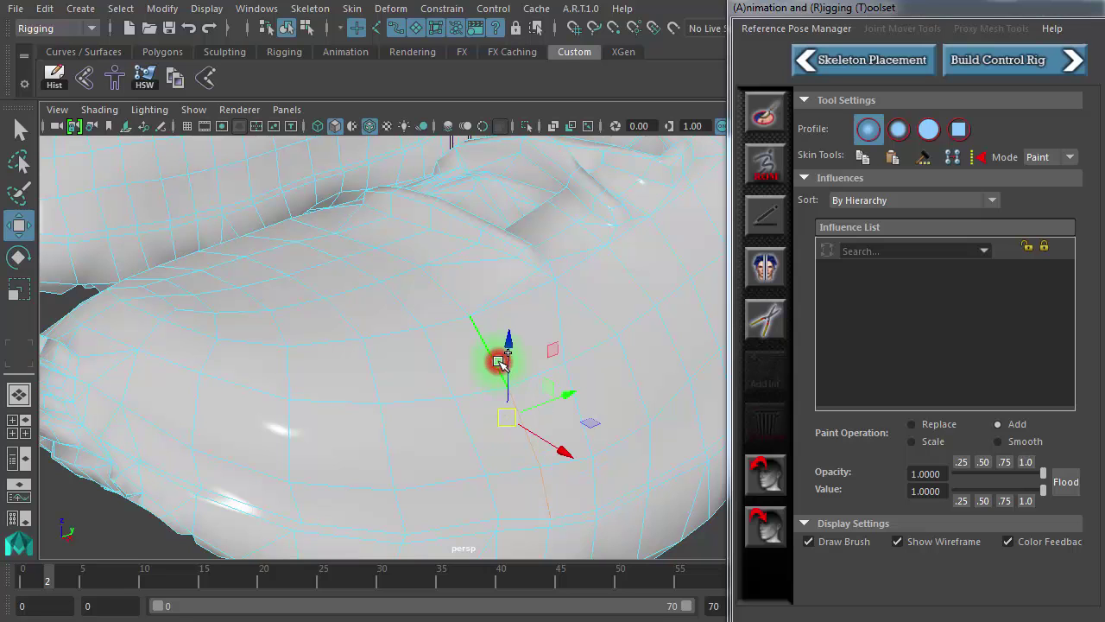
pyautogui.click(461, 309)
pyautogui.keyDown('alt'); pyautogui.moveTo(464, 486); pyautogui.dragTo(547, 477); pyautogui.keyUp('alt')
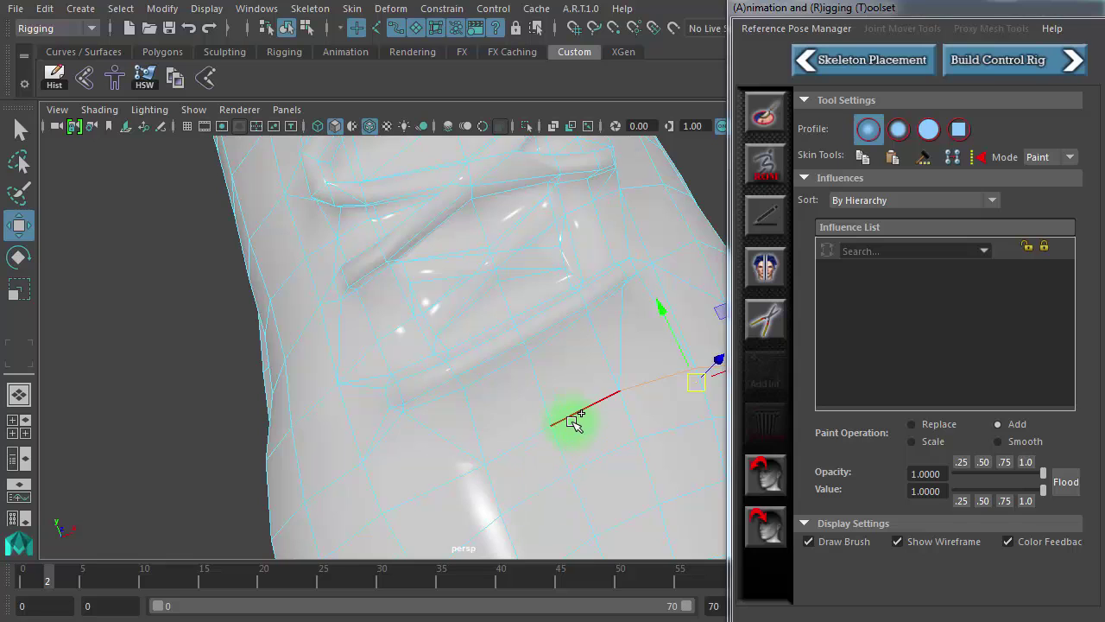
pyautogui.moveTo(520, 464)
pyautogui.keyDown('alt'); pyautogui.mouseDown()
pyautogui.moveTo(575, 452)
pyautogui.moveTo(568, 383)
pyautogui.mouseUp(); pyautogui.keyUp('alt')
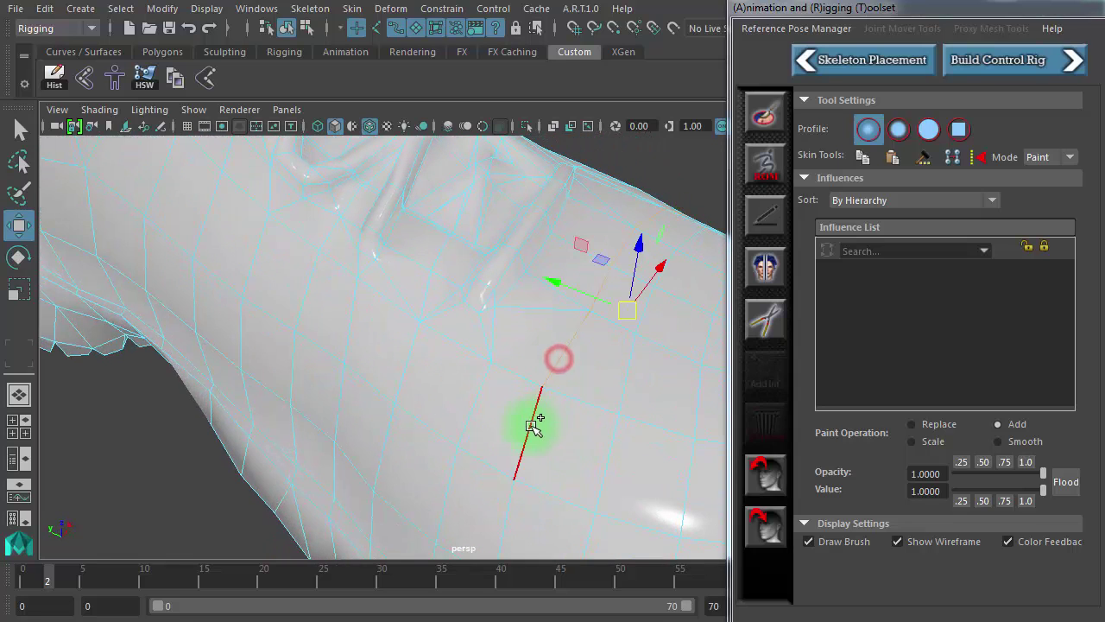
pyautogui.keyDown('alt'); pyautogui.moveTo(596, 464); pyautogui.dragTo(626, 406); pyautogui.keyUp('alt')
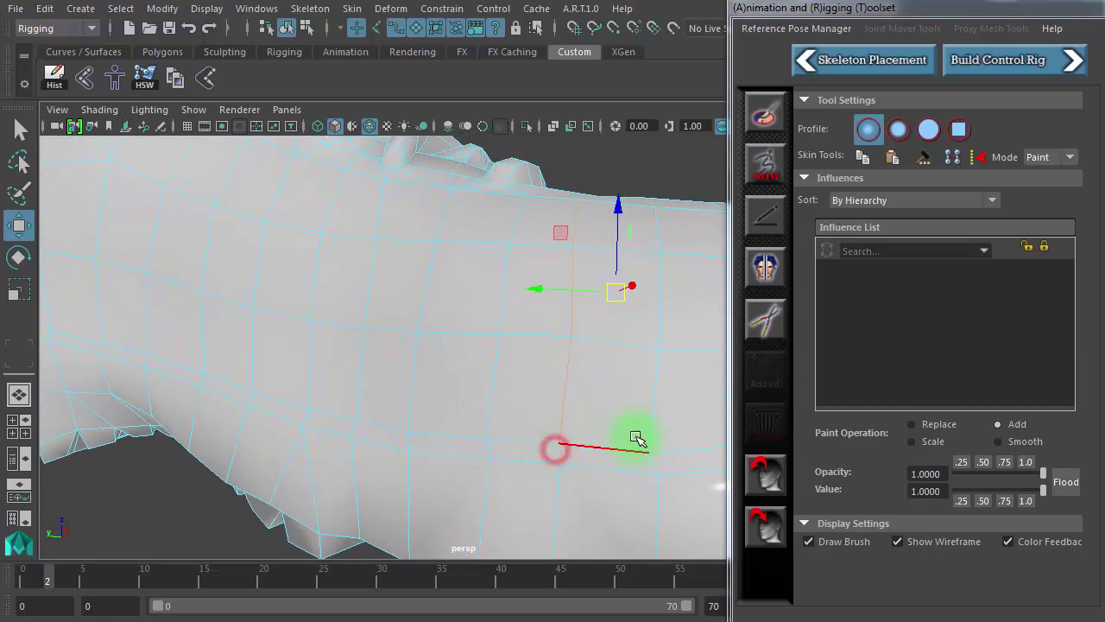
pyautogui.keyDown('alt'); pyautogui.moveTo(636, 438); pyautogui.dragTo(320, 447); pyautogui.keyUp('alt')
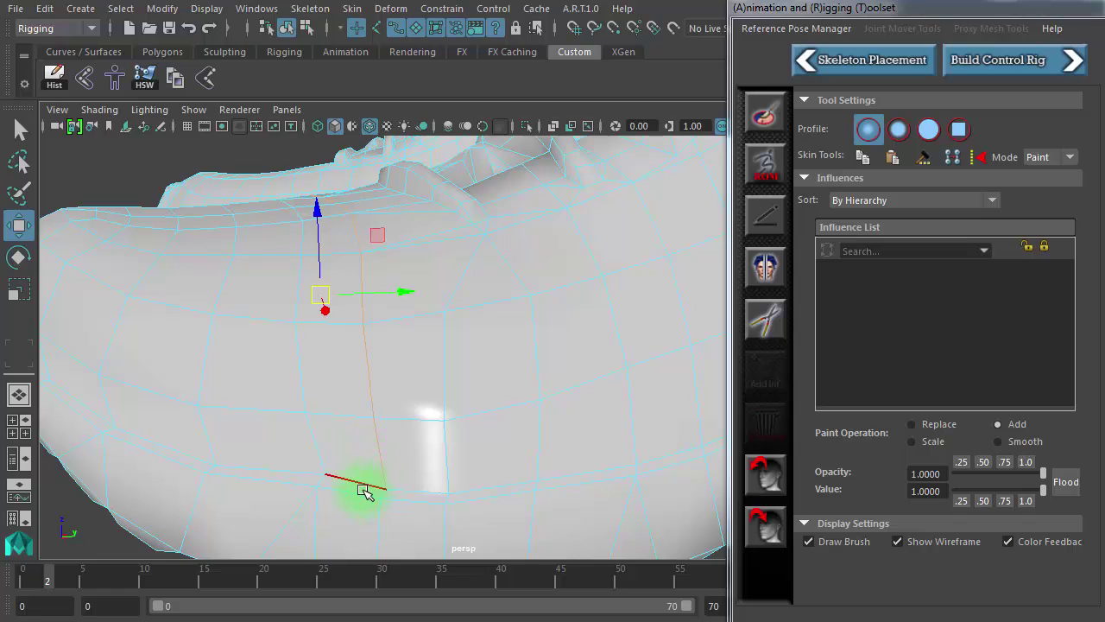
pyautogui.moveTo(363, 490)
pyautogui.keyDown('alt'); pyautogui.mouseDown()
pyautogui.moveTo(446, 483)
pyautogui.moveTo(469, 355)
pyautogui.moveTo(445, 346)
pyautogui.mouseUp(); pyautogui.keyUp('alt')
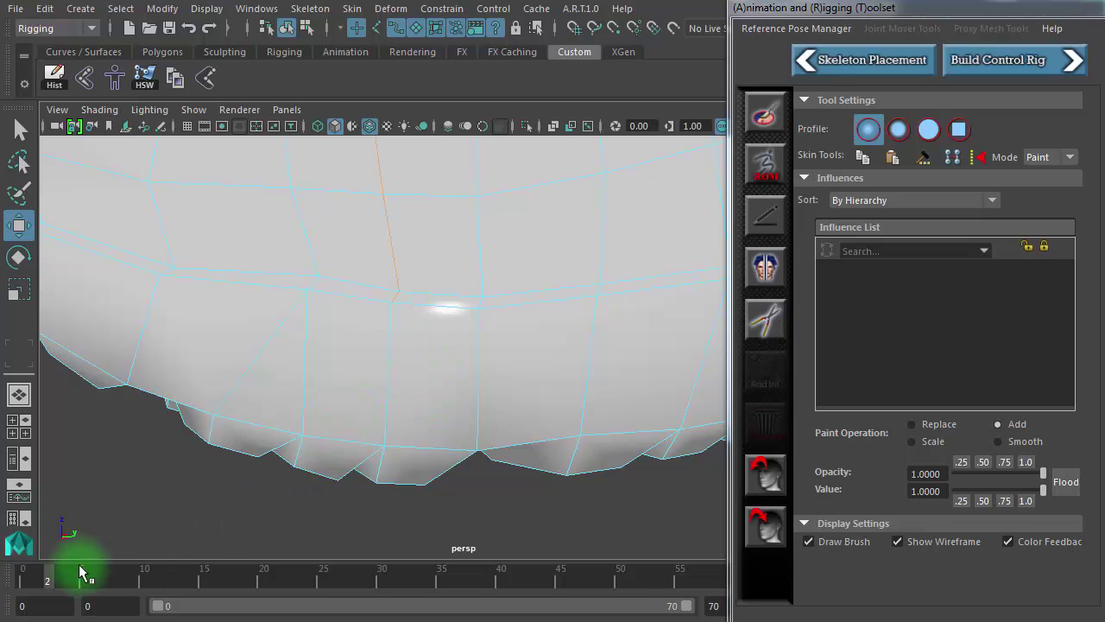
pyautogui.keyDown('alt'); pyautogui.moveTo(241, 387); pyautogui.dragTo(535, 388, button='right'); pyautogui.keyUp('alt')
# Scrub between frames 4 and 5 to check the posed shoe.
pyautogui.click(54, 575)
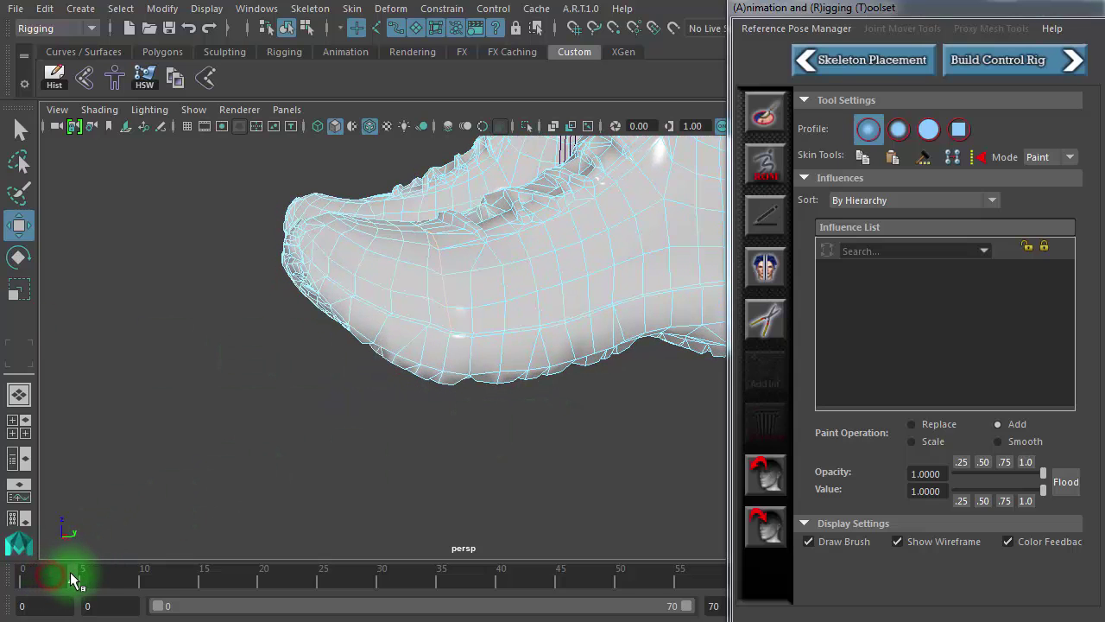
pyautogui.moveTo(81, 579); pyautogui.dragTo(87, 572)
pyautogui.keyDown('alt'); pyautogui.moveTo(308, 303); pyautogui.dragTo(489, 536, button='right'); pyautogui.keyUp('alt')
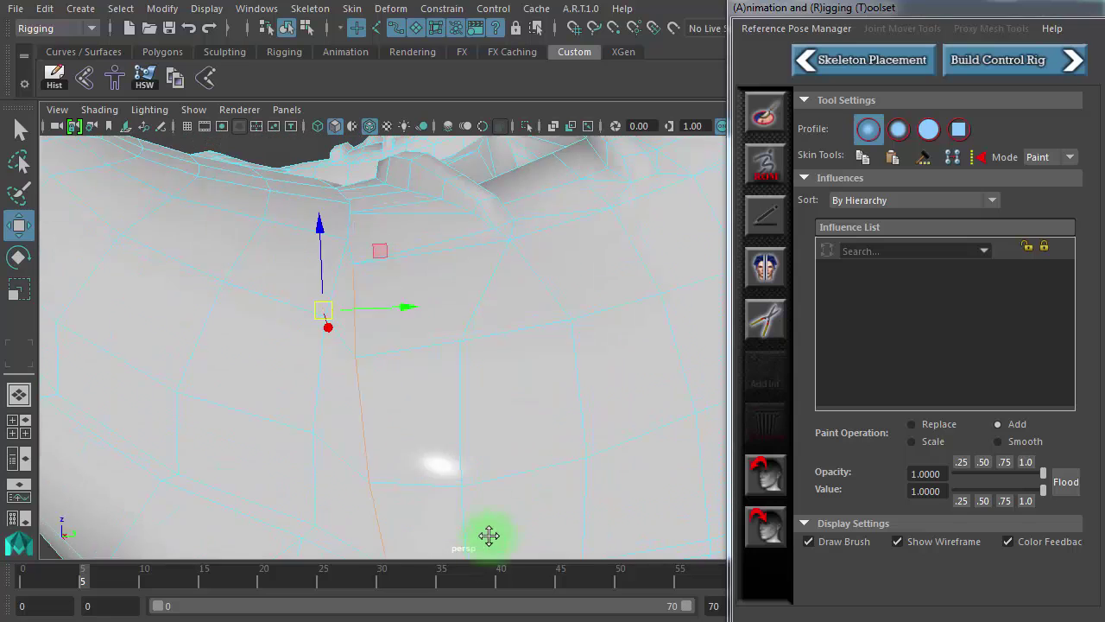
pyautogui.moveTo(489, 537)
pyautogui.keyDown('alt'); pyautogui.mouseDown()
pyautogui.moveTo(456, 493)
pyautogui.moveTo(434, 485)
pyautogui.mouseUp(); pyautogui.keyUp('alt')
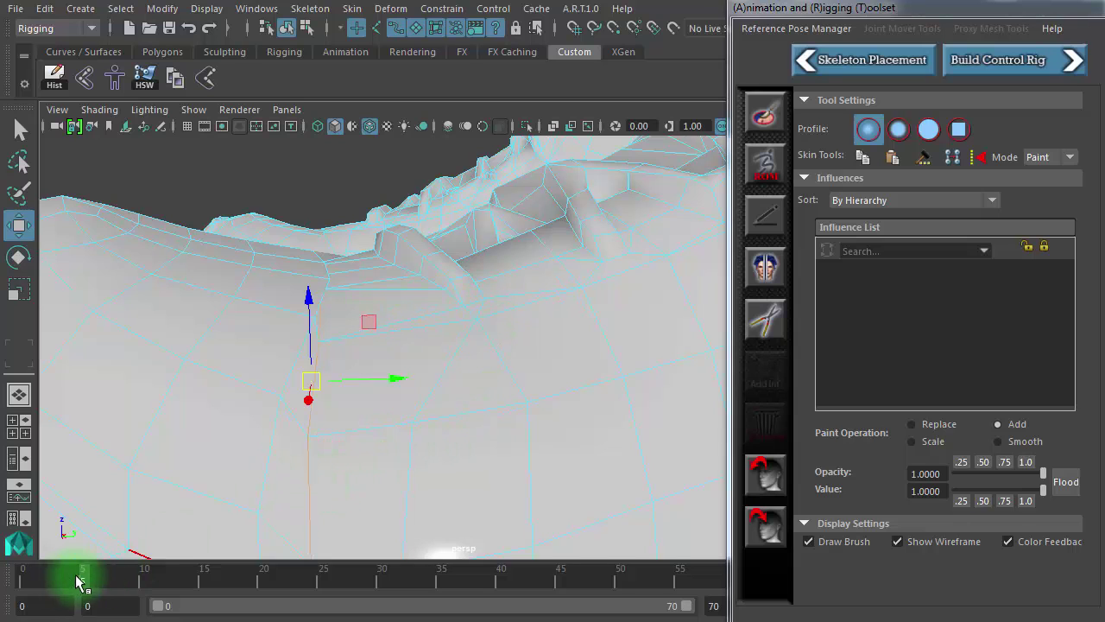
pyautogui.moveTo(81, 582)
pyautogui.mouseDown()
pyautogui.moveTo(54, 584)
pyautogui.moveTo(82, 584)
pyautogui.mouseUp()
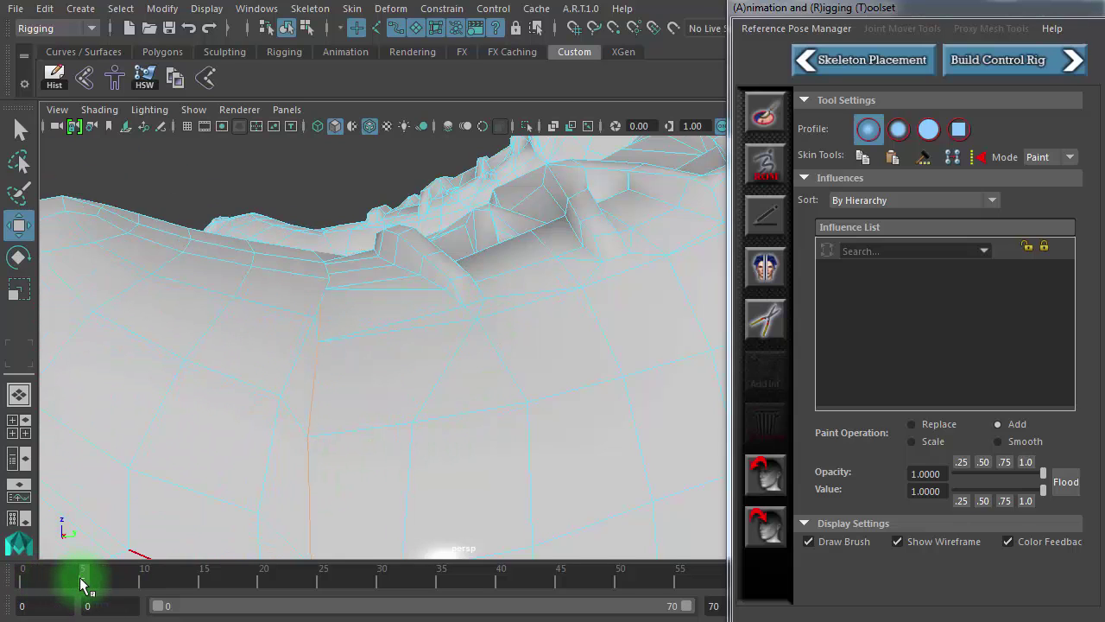
pyautogui.click(318, 232)
# Reframe the shoe from above and start A.R.T. skin-weight painting with the foot and ball influences.
pyautogui.click(117, 80)
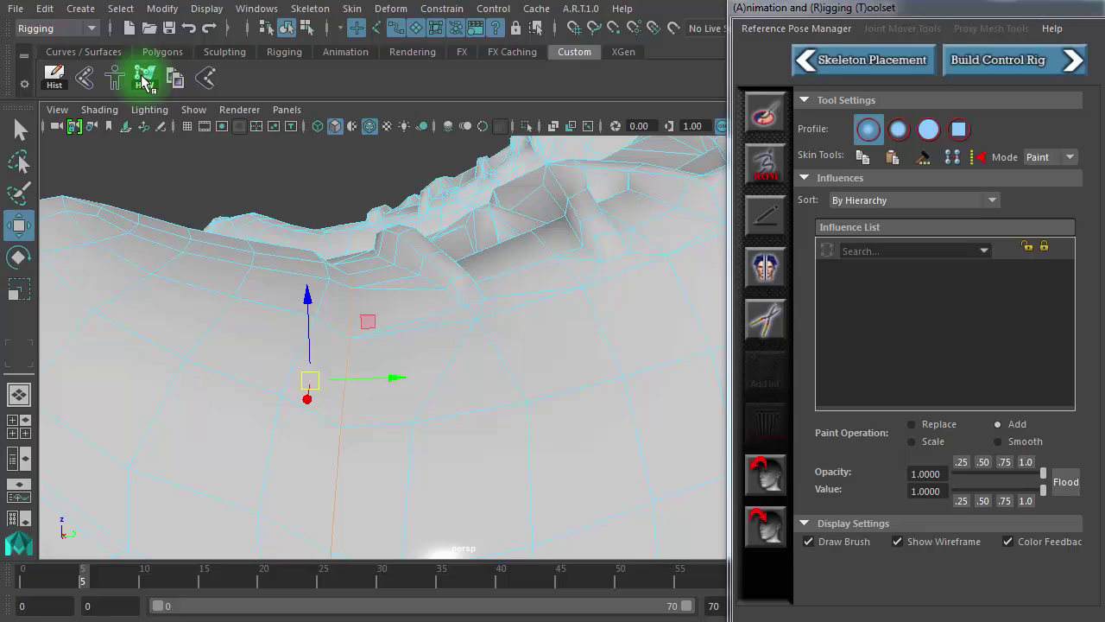
pyautogui.moveTo(513, 299)
pyautogui.keyDown('alt'); pyautogui.mouseDown(button='right')
pyautogui.moveTo(247, 271)
pyautogui.moveTo(335, 302)
pyautogui.mouseUp(button='right'); pyautogui.keyUp('alt')
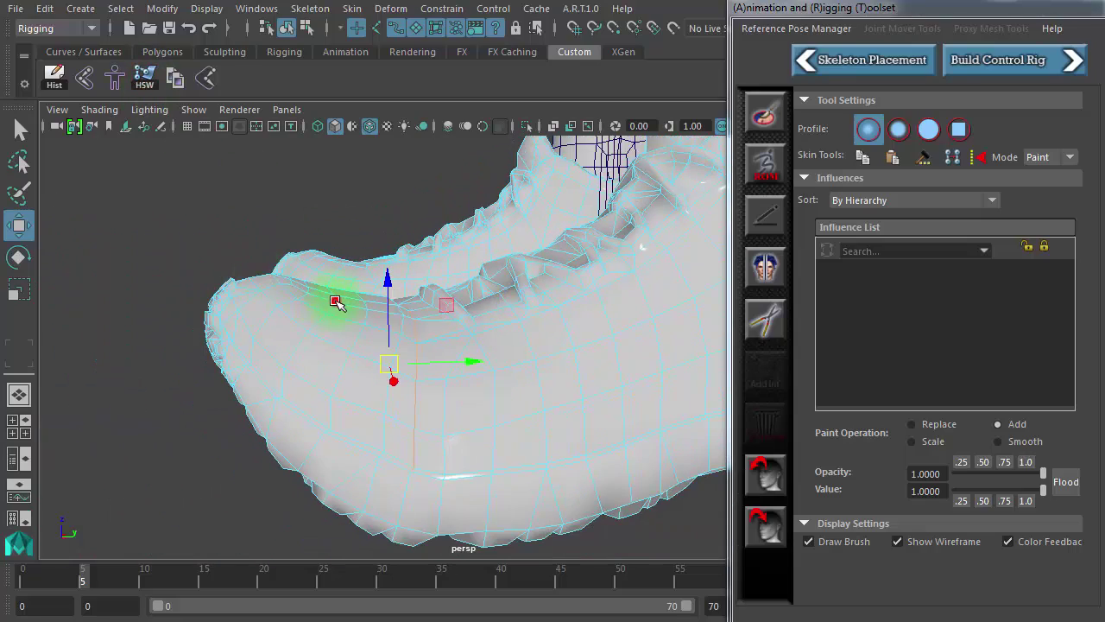
pyautogui.moveTo(336, 302)
pyautogui.keyDown('alt'); pyautogui.mouseDown()
pyautogui.moveTo(328, 288)
pyautogui.moveTo(308, 308)
pyautogui.mouseUp(); pyautogui.keyUp('alt')
pyautogui.keyDown('alt'); pyautogui.moveTo(308, 309); pyautogui.dragTo(444, 320, button='right'); pyautogui.keyUp('alt')
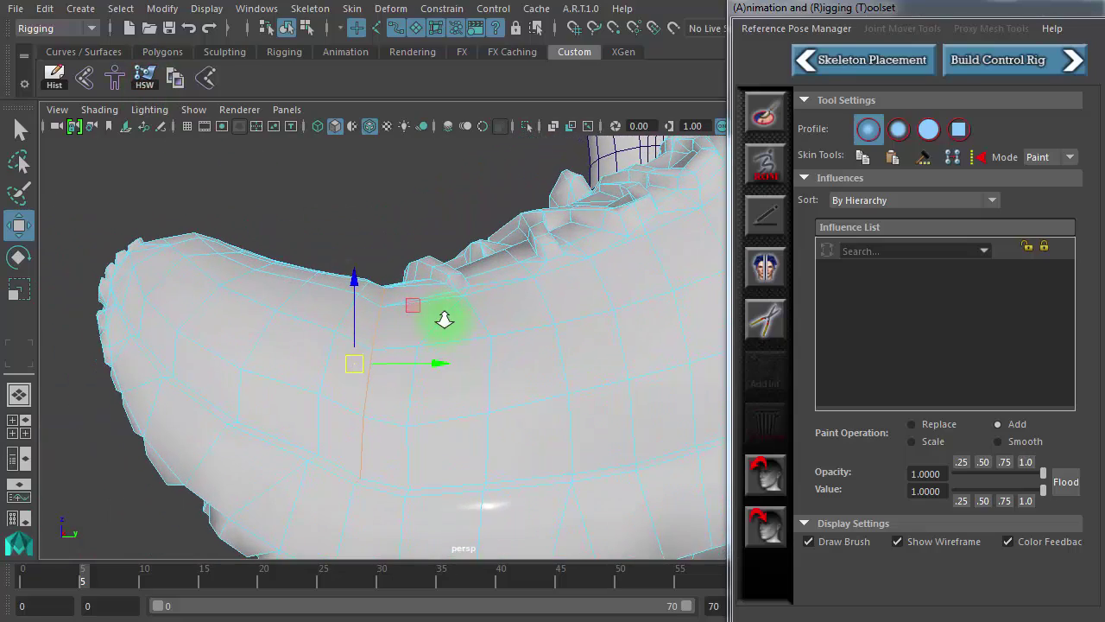
pyautogui.moveTo(446, 323)
pyautogui.keyDown('alt'); pyautogui.mouseDown()
pyautogui.moveTo(417, 384)
pyautogui.moveTo(415, 373)
pyautogui.mouseUp(); pyautogui.keyUp('alt')
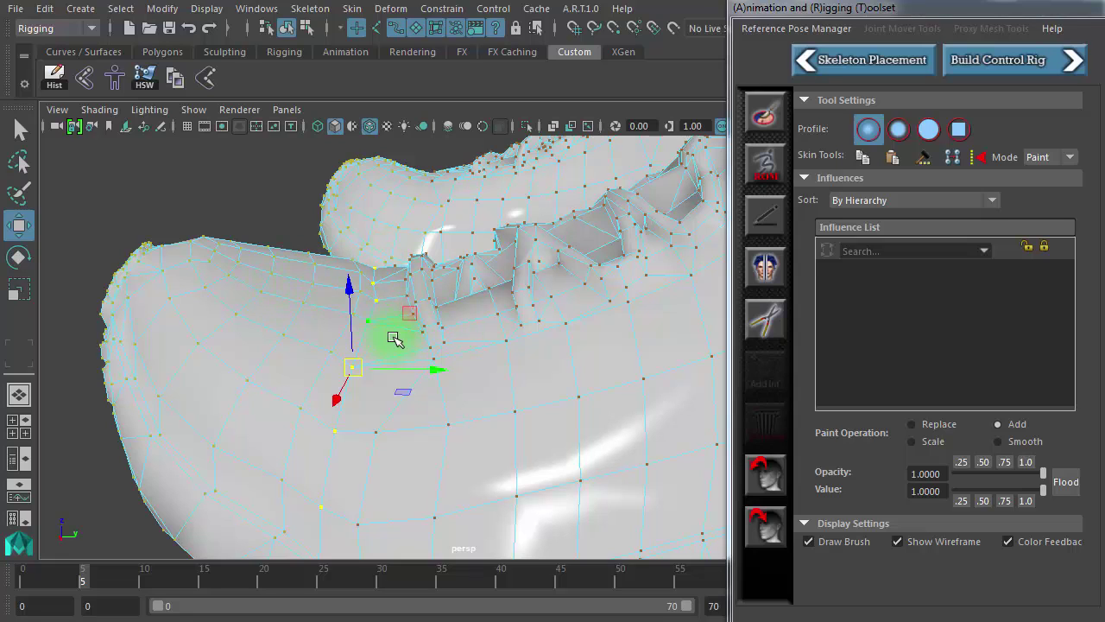
pyautogui.click(766, 115)
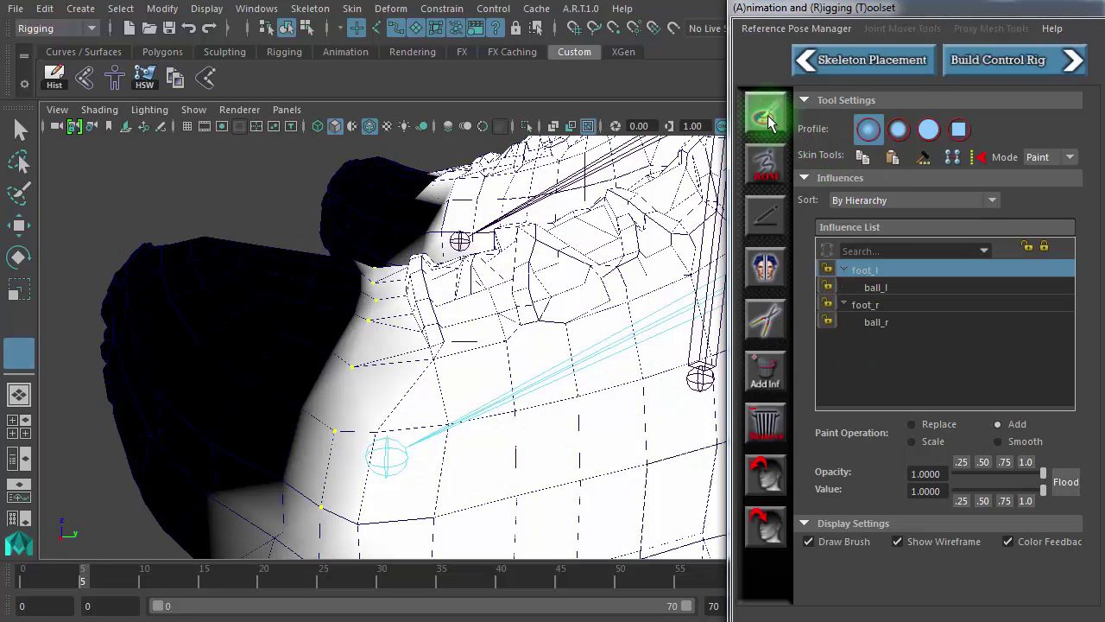
# After previewing foot_r and ball_r weights, pick ball_l with a smaller brush and value 0.25.
pyautogui.click(892, 305)
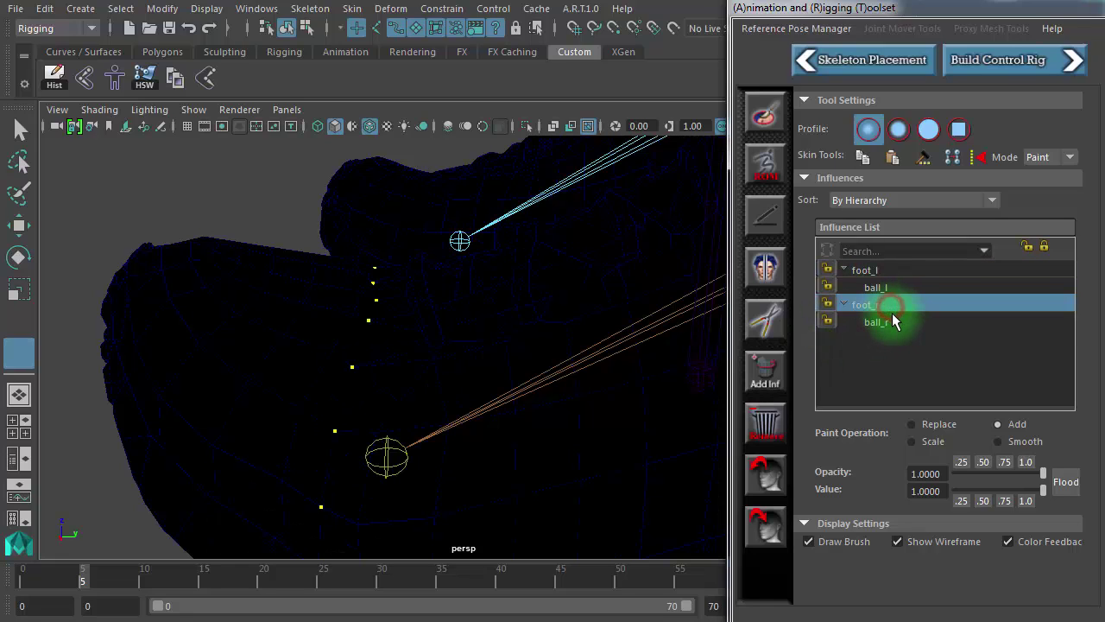
pyautogui.keyDown('shift'); pyautogui.click(893, 321); pyautogui.keyUp('shift')
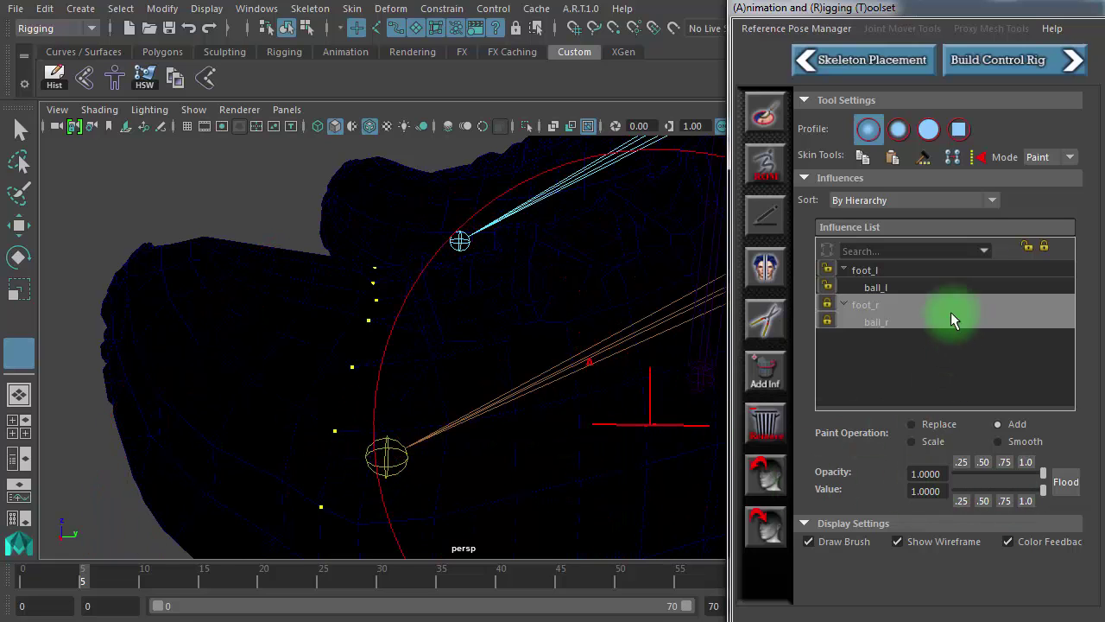
pyautogui.click(877, 286)
pyautogui.keyDown('alt'); pyautogui.moveTo(346, 357); pyautogui.dragTo(357, 333); pyautogui.keyUp('alt')
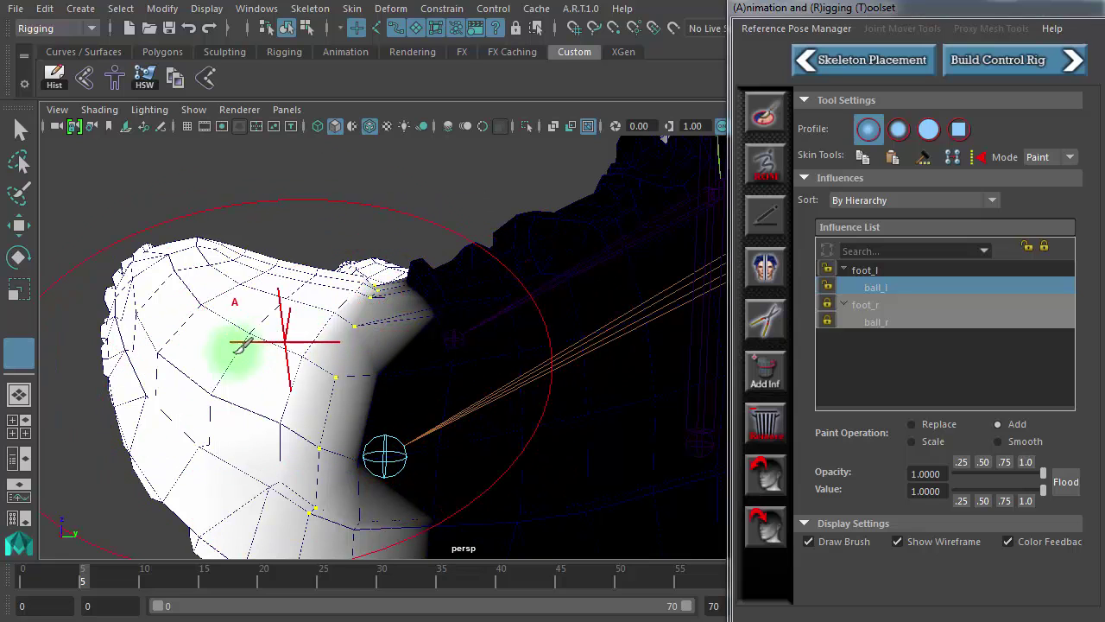
pyautogui.moveTo(226, 354); pyautogui.dragTo(69, 372)
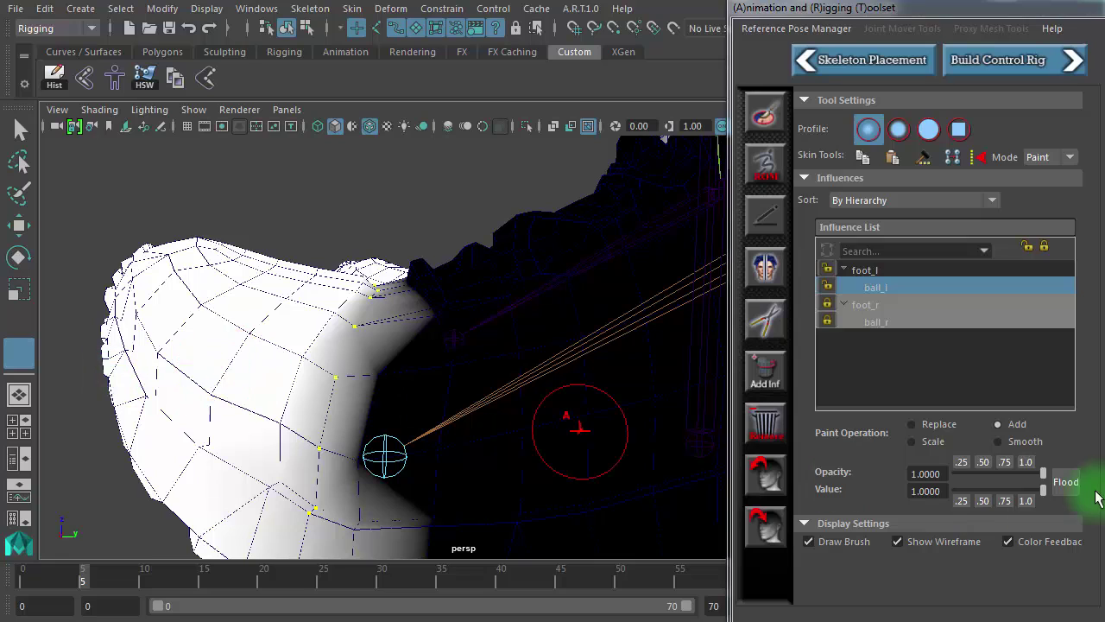
pyautogui.click(958, 501)
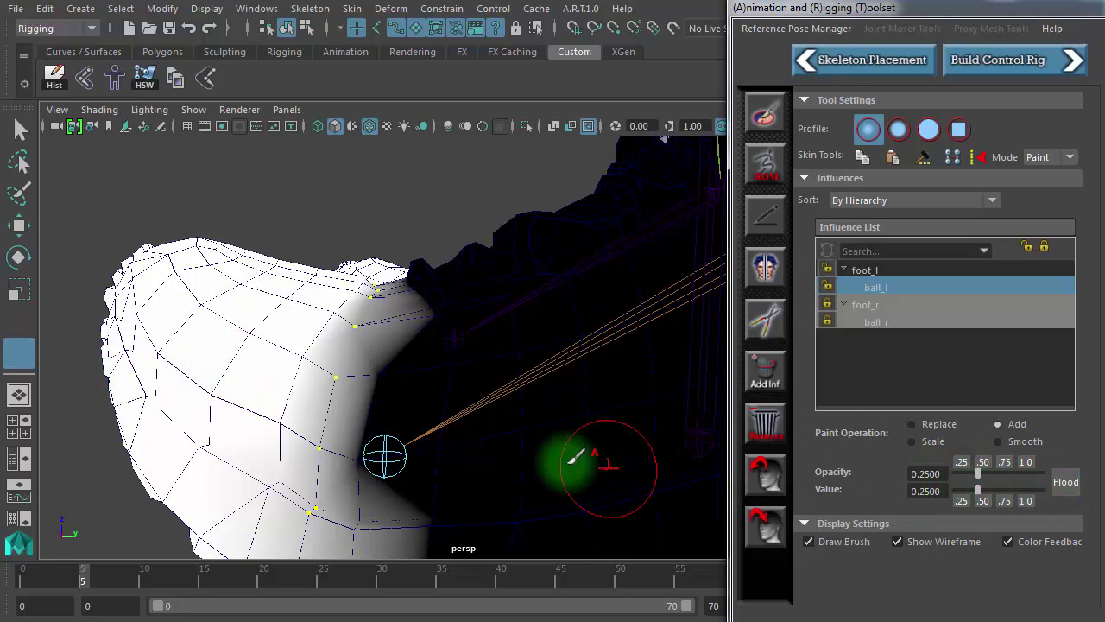
# Add 0.25 ball_l weight to the shoe's toe area three times.
pyautogui.keyDown('alt'); pyautogui.moveTo(407, 418); pyautogui.dragTo(492, 407, button='right'); pyautogui.keyUp('alt')
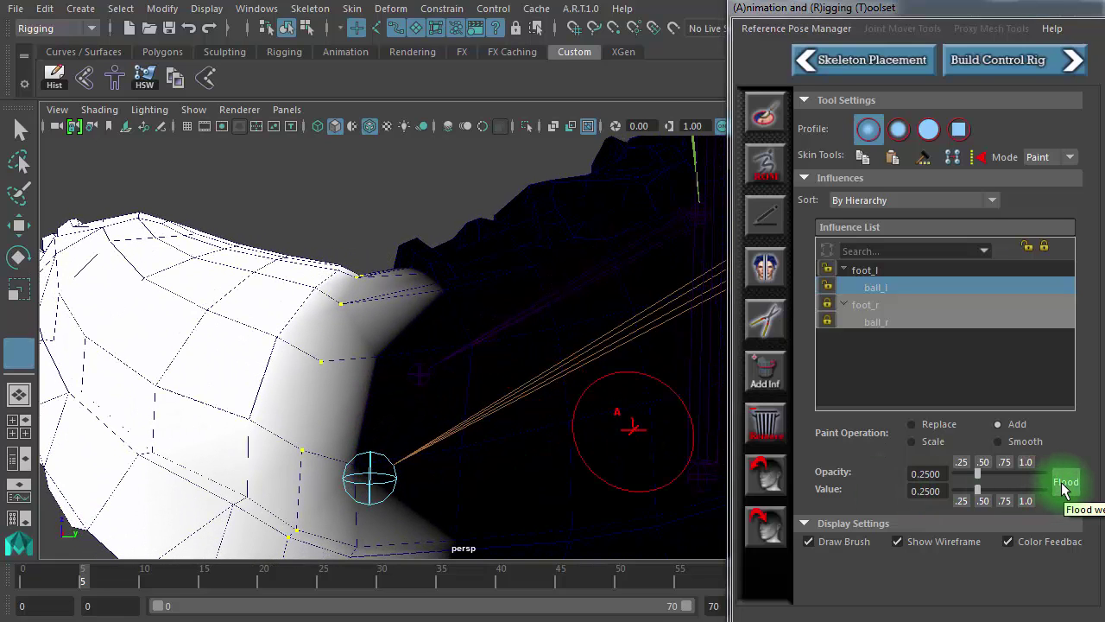
pyautogui.click(1064, 486)
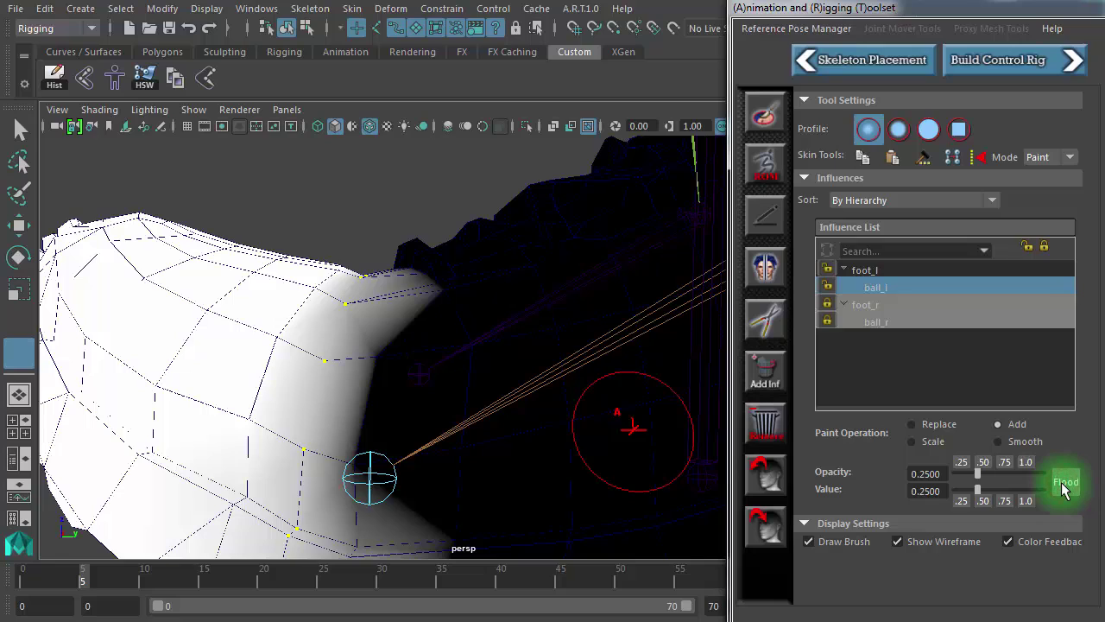
pyautogui.click(1064, 486)
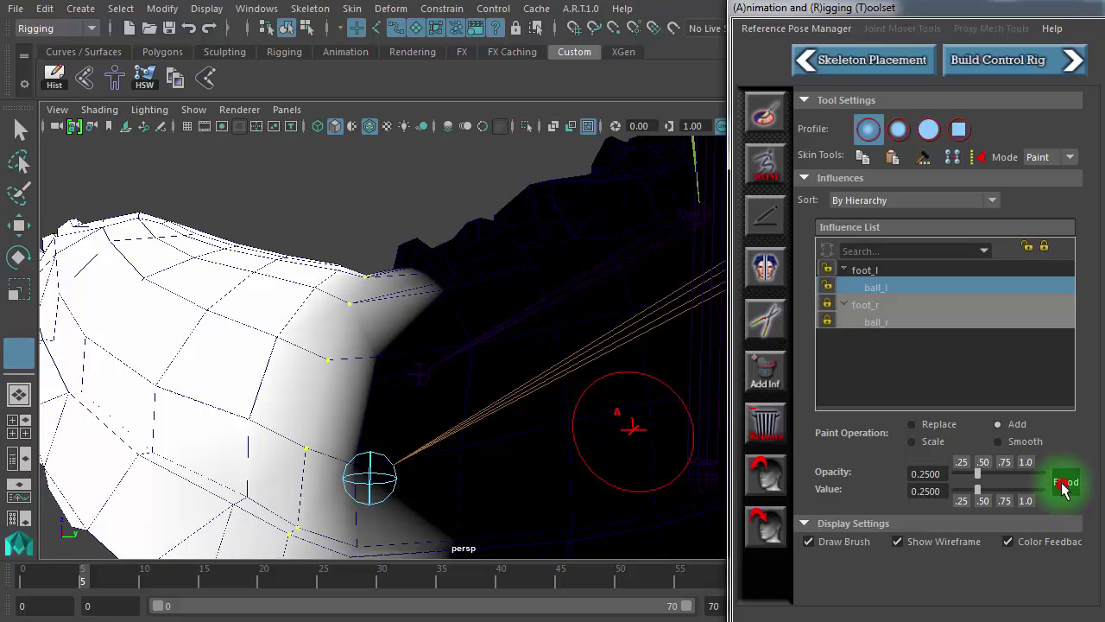
pyautogui.click(1064, 486)
# Check the toe bend at frames 11, 8, 2 and 5, painting more ball_l weight.
pyautogui.moveTo(259, 574)
pyautogui.mouseDown()
pyautogui.moveTo(184, 593)
pyautogui.moveTo(69, 592)
pyautogui.moveTo(194, 591)
pyautogui.moveTo(113, 592)
pyautogui.moveTo(157, 589)
pyautogui.mouseUp()
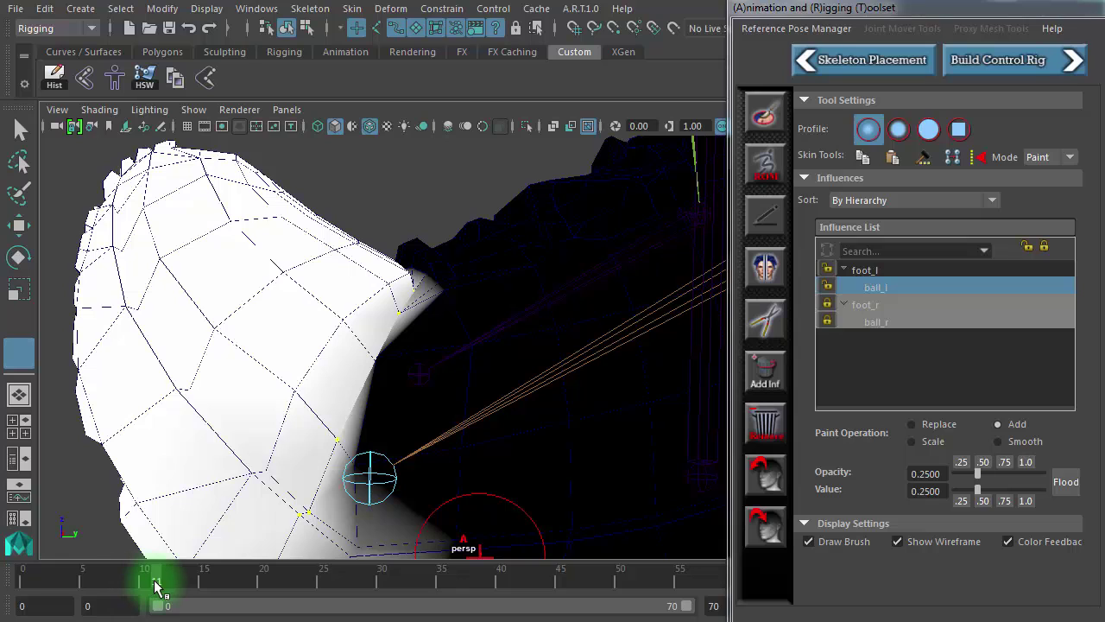
pyautogui.moveTo(357, 302)
pyautogui.mouseDown()
pyautogui.moveTo(406, 270)
pyautogui.moveTo(365, 291)
pyautogui.mouseUp()
pyautogui.moveTo(144, 587); pyautogui.dragTo(118, 587)
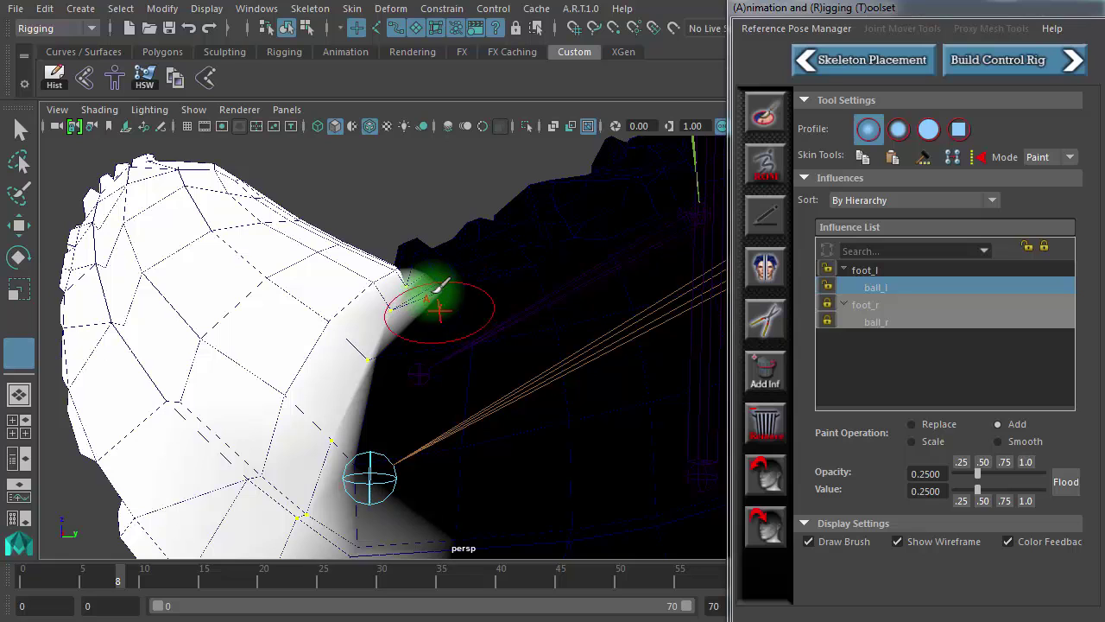
pyautogui.moveTo(130, 582); pyautogui.dragTo(51, 585)
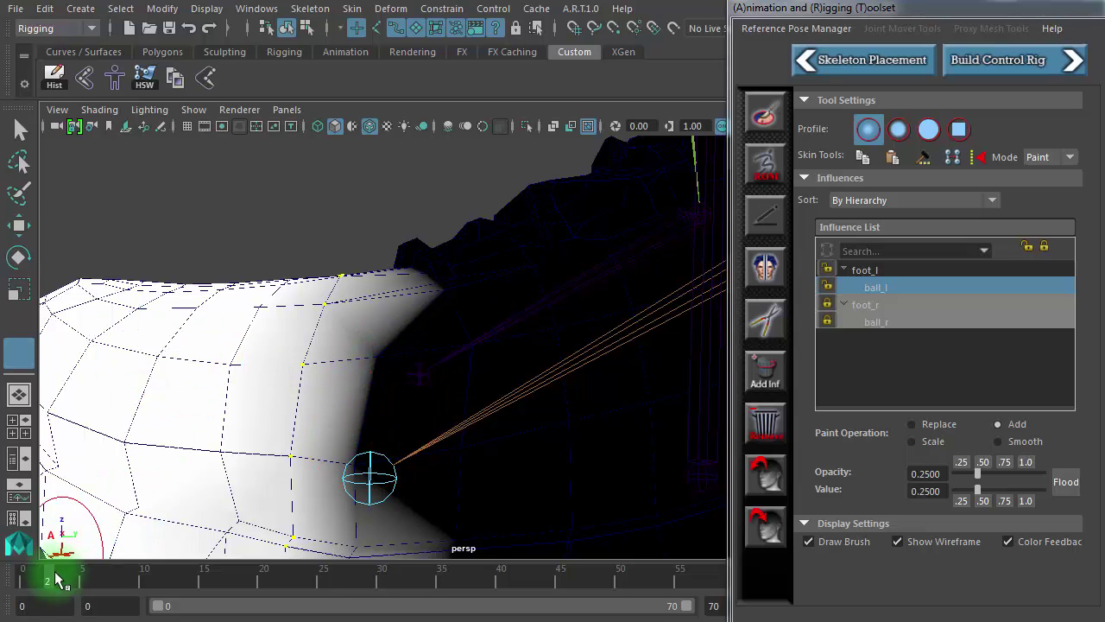
pyautogui.moveTo(59, 580); pyautogui.dragTo(82, 581)
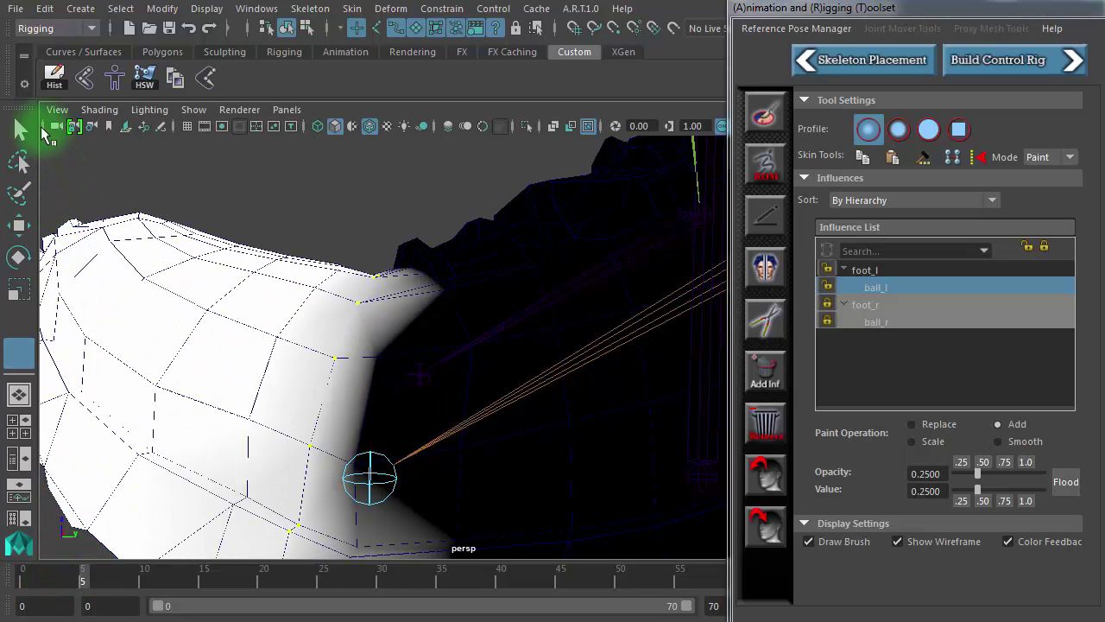
# Return to the Select tool at frame 7 and put the shoe in edge mode with joints hidden.
pyautogui.click(21, 129)
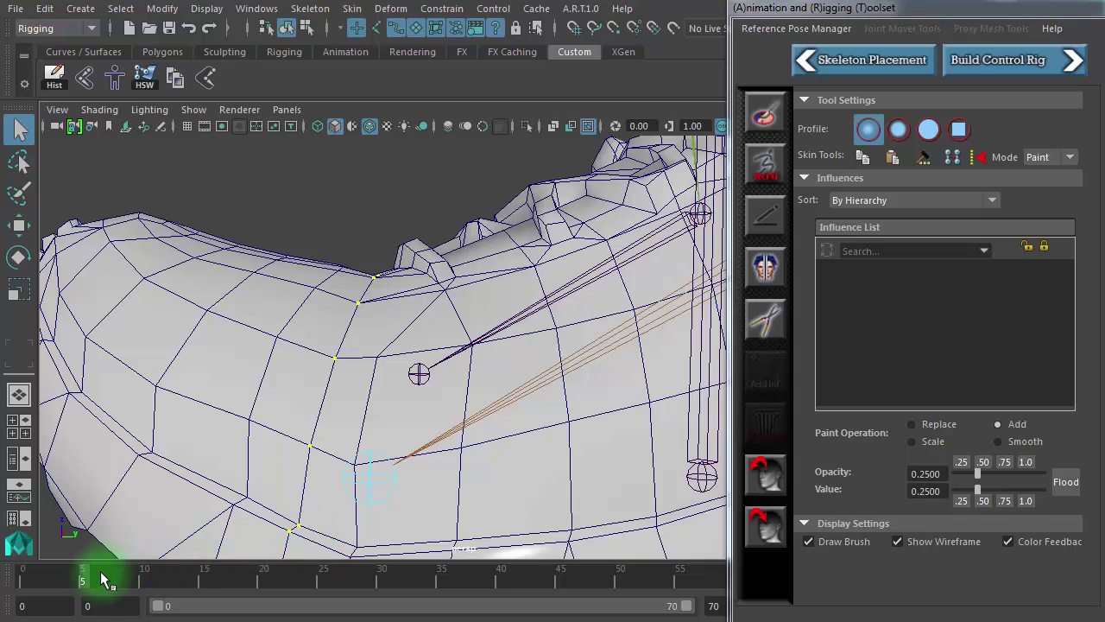
pyautogui.moveTo(97, 580); pyautogui.dragTo(95, 582)
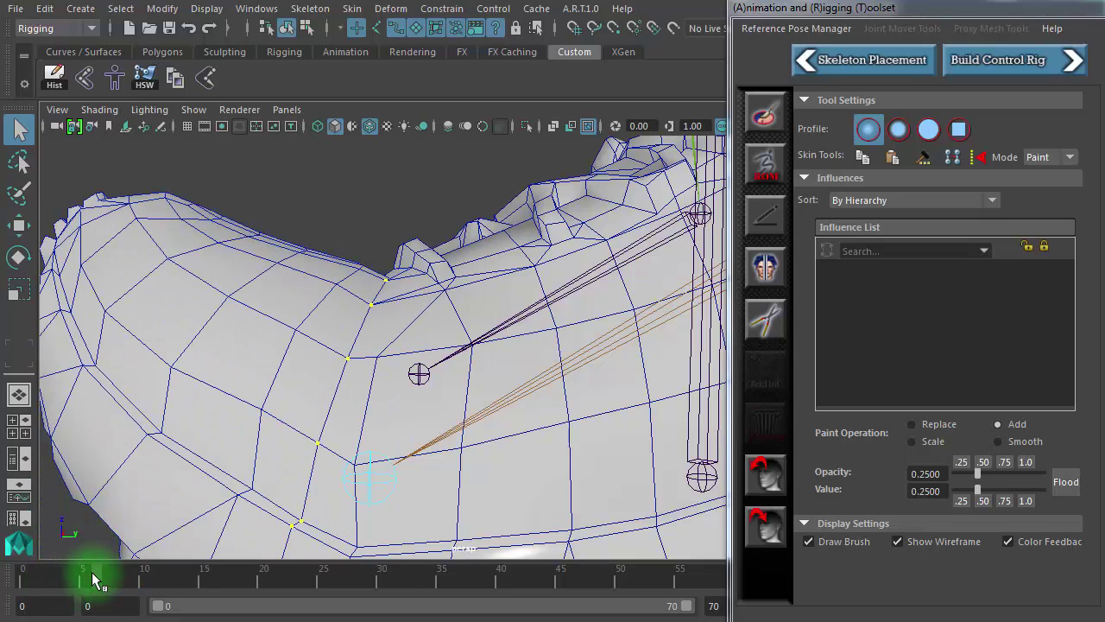
pyautogui.moveTo(97, 578)
pyautogui.mouseDown()
pyautogui.moveTo(119, 576)
pyautogui.moveTo(111, 572)
pyautogui.mouseUp()
pyautogui.moveTo(340, 299); pyautogui.dragTo(349, 263, button='right')
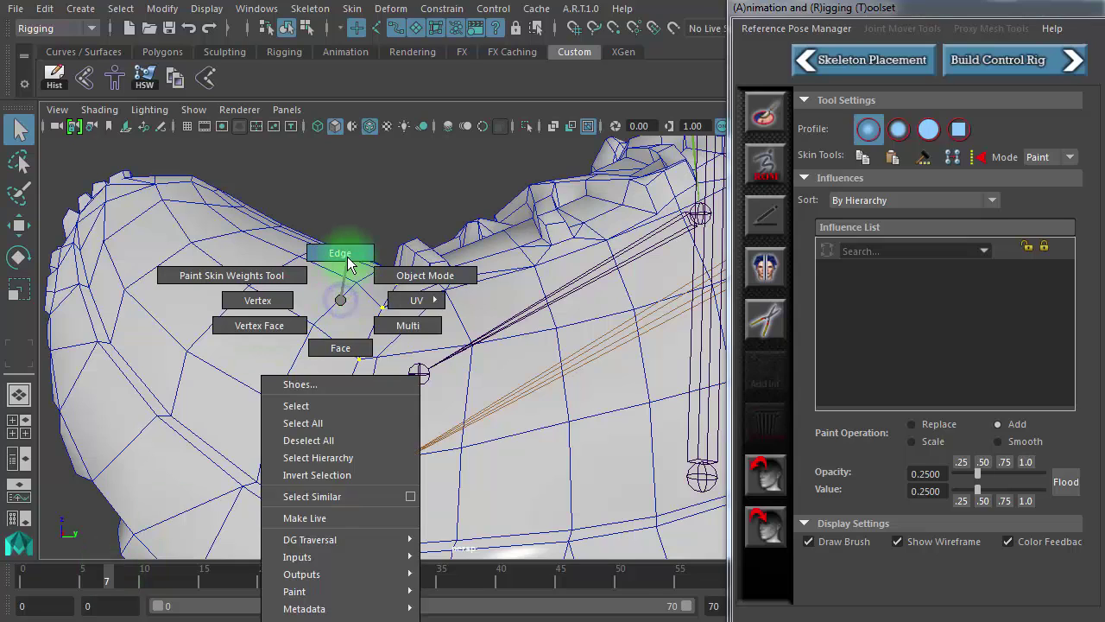
pyautogui.click(348, 259)
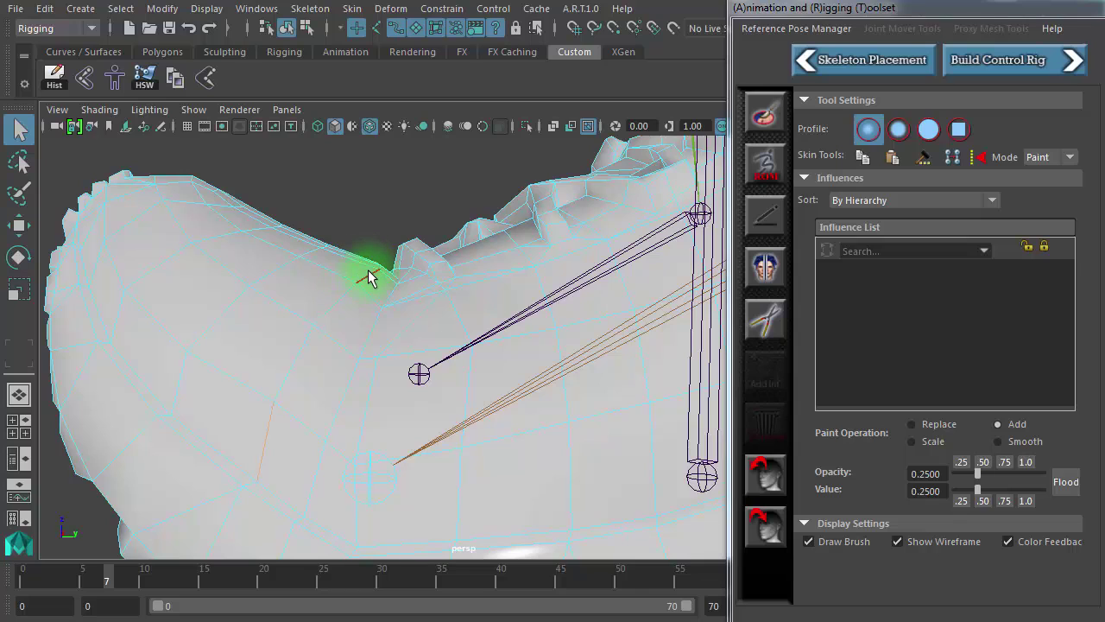
pyautogui.moveTo(356, 308)
pyautogui.keyDown('alt'); pyautogui.mouseDown()
pyautogui.moveTo(320, 365)
pyautogui.moveTo(323, 424)
pyautogui.mouseUp(); pyautogui.keyUp('alt')
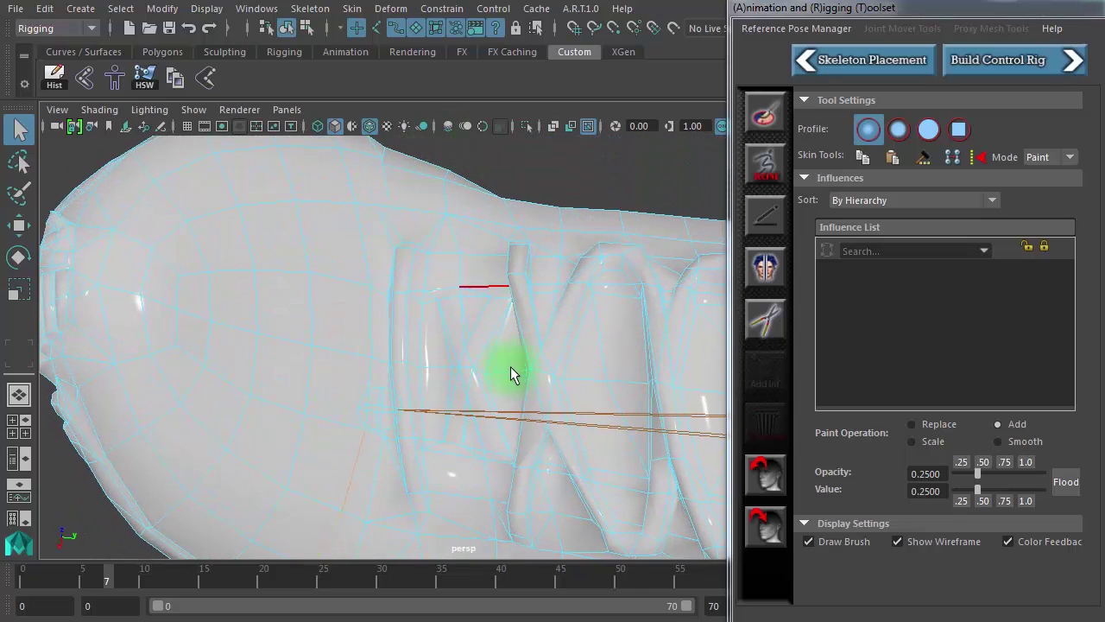
pyautogui.click(585, 125)
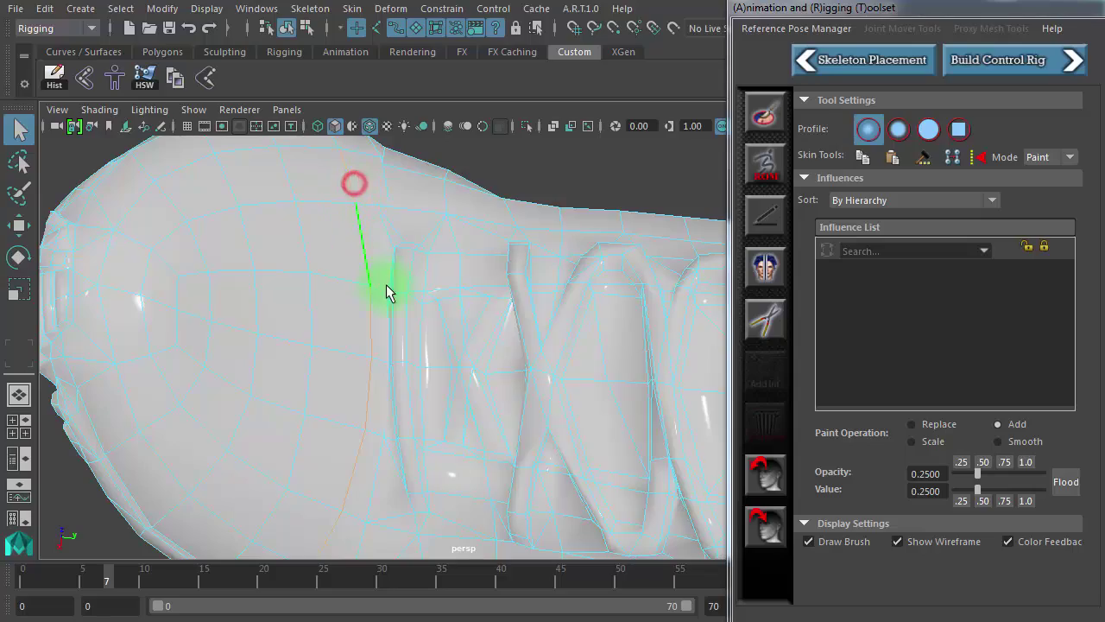
# Orbit and zoom around the shoe to inspect its creases, heel and underside.
pyautogui.moveTo(387, 292)
pyautogui.keyDown('alt'); pyautogui.mouseDown()
pyautogui.moveTo(394, 153)
pyautogui.moveTo(415, 311)
pyautogui.moveTo(464, 353)
pyautogui.mouseUp(); pyautogui.keyUp('alt')
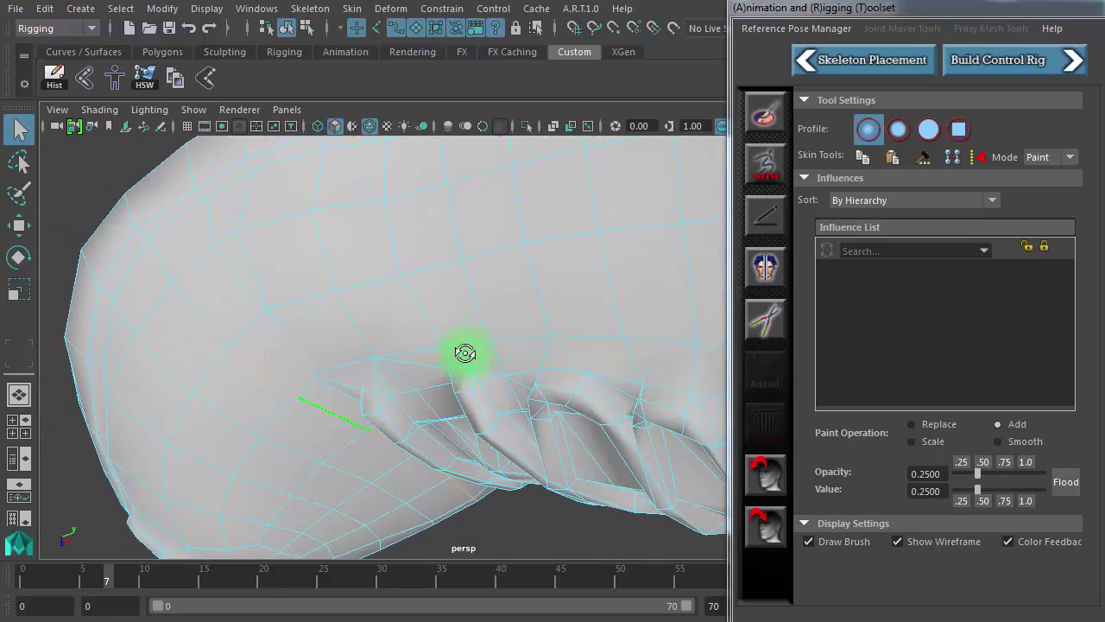
pyautogui.moveTo(263, 362)
pyautogui.keyDown('alt'); pyautogui.mouseDown()
pyautogui.moveTo(316, 311)
pyautogui.moveTo(387, 343)
pyautogui.moveTo(394, 304)
pyautogui.moveTo(353, 301)
pyautogui.moveTo(374, 348)
pyautogui.moveTo(386, 321)
pyautogui.mouseUp(); pyautogui.keyUp('alt')
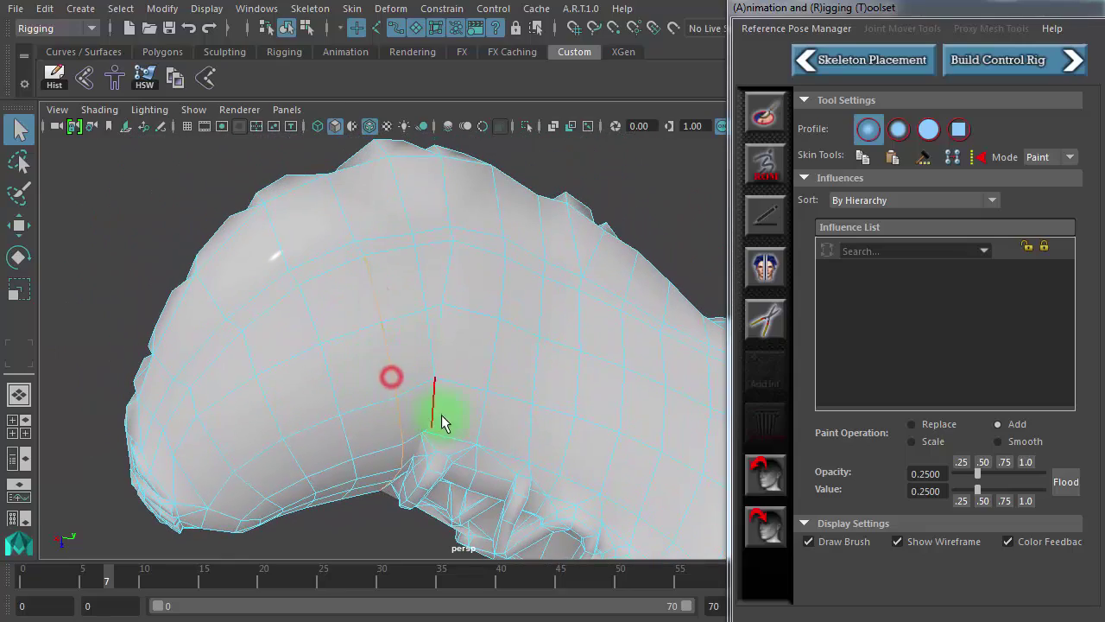
pyautogui.moveTo(442, 423)
pyautogui.keyDown('alt'); pyautogui.mouseDown()
pyautogui.moveTo(440, 264)
pyautogui.moveTo(340, 299)
pyautogui.moveTo(424, 251)
pyautogui.moveTo(384, 258)
pyautogui.mouseUp(); pyautogui.keyUp('alt')
pyautogui.keyDown('alt'); pyautogui.moveTo(404, 241); pyautogui.dragTo(506, 239, button='right'); pyautogui.keyUp('alt')
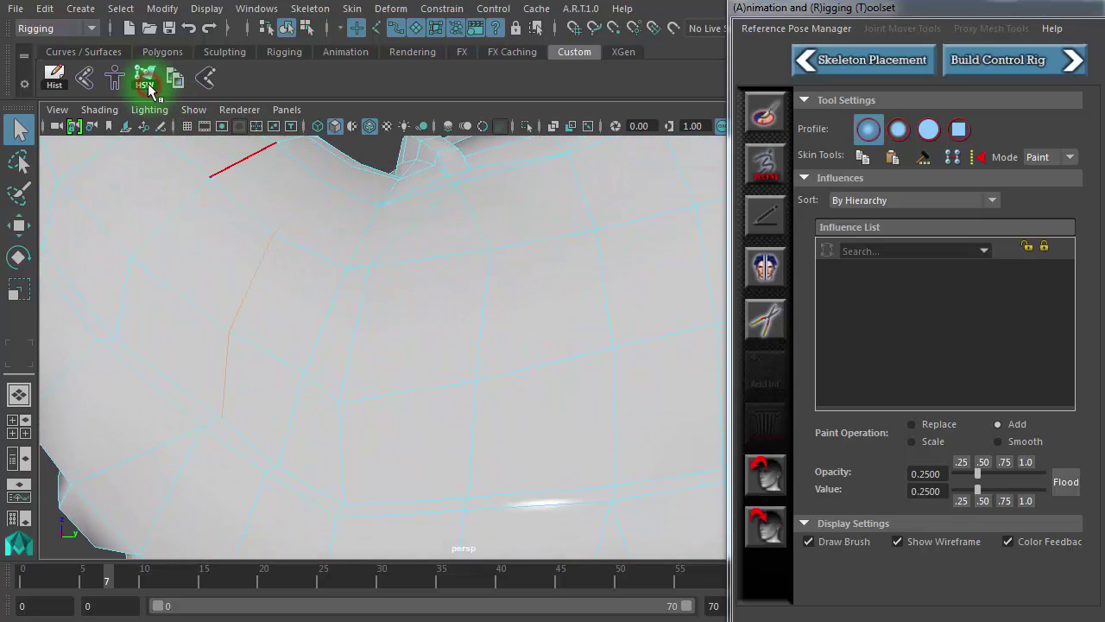
pyautogui.moveTo(484, 294)
pyautogui.keyDown('alt'); pyautogui.mouseDown()
pyautogui.moveTo(394, 254)
pyautogui.moveTo(422, 252)
pyautogui.mouseUp(); pyautogui.keyUp('alt')
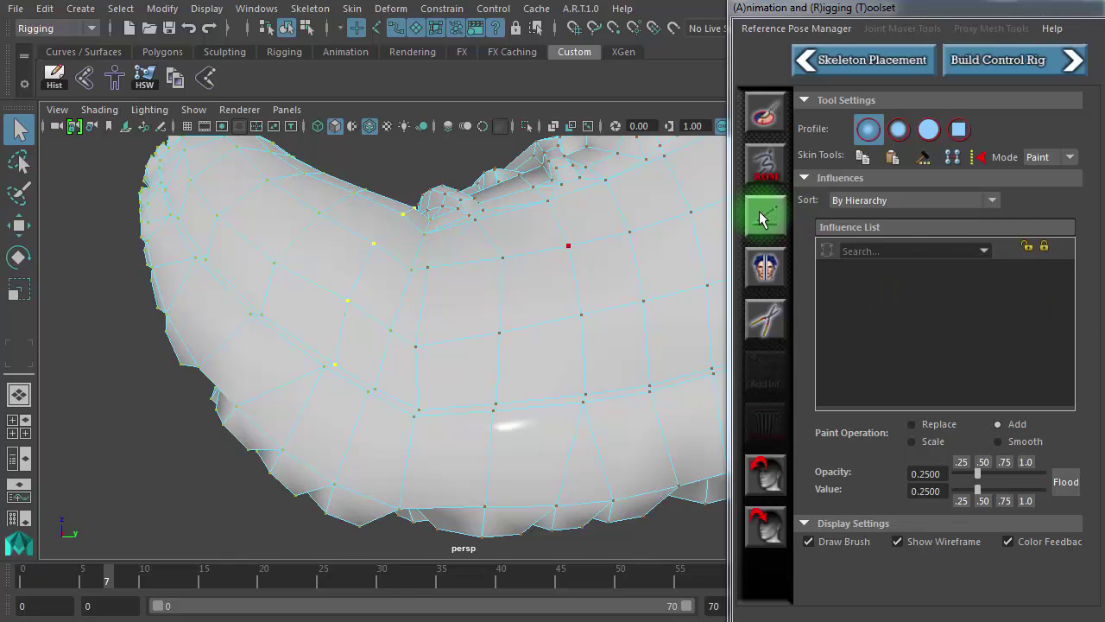
# Flood foot_l at 0.25 three times onto the chosen shoe vertices, then switch back to the Select tool.
pyautogui.click(765, 115)
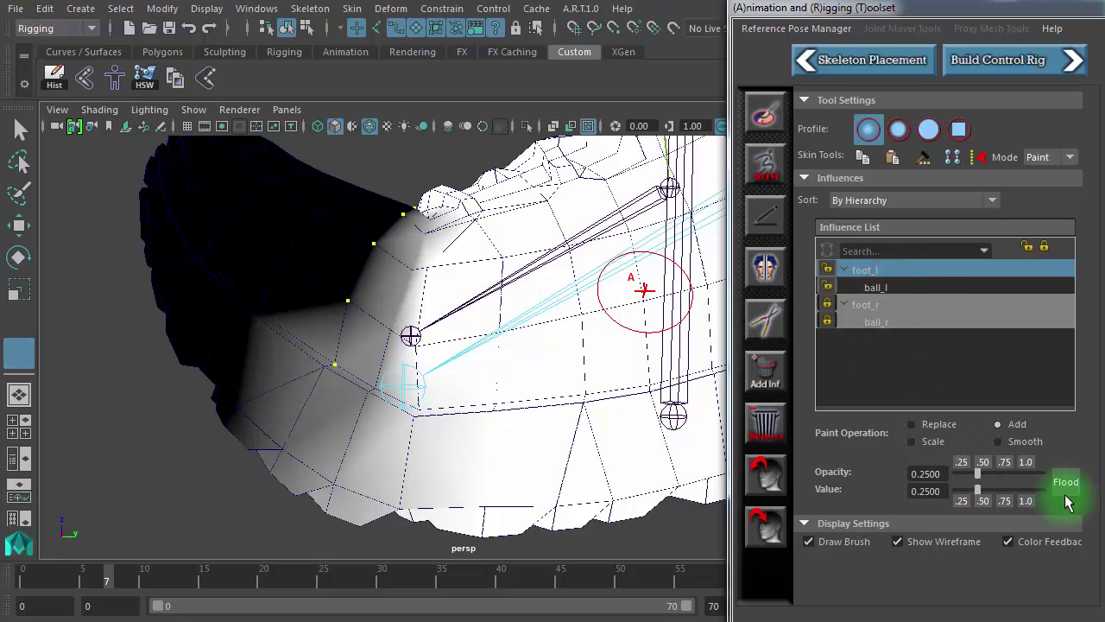
pyautogui.click(1071, 486)
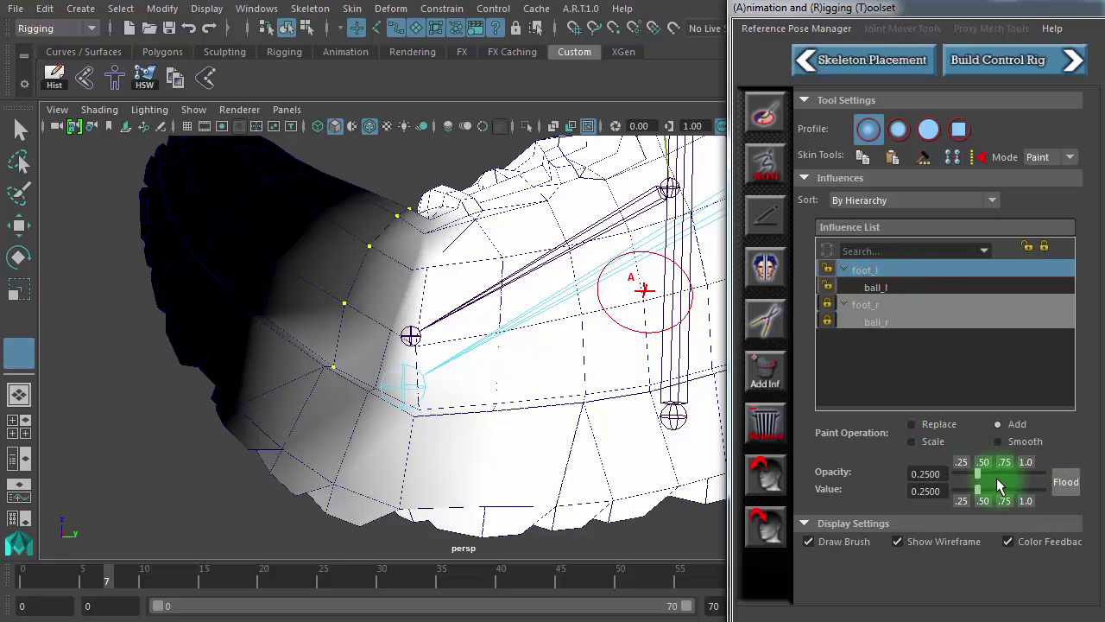
pyautogui.moveTo(636, 388)
pyautogui.keyDown('alt'); pyautogui.mouseDown()
pyautogui.moveTo(669, 384)
pyautogui.moveTo(699, 406)
pyautogui.mouseUp(); pyautogui.keyUp('alt')
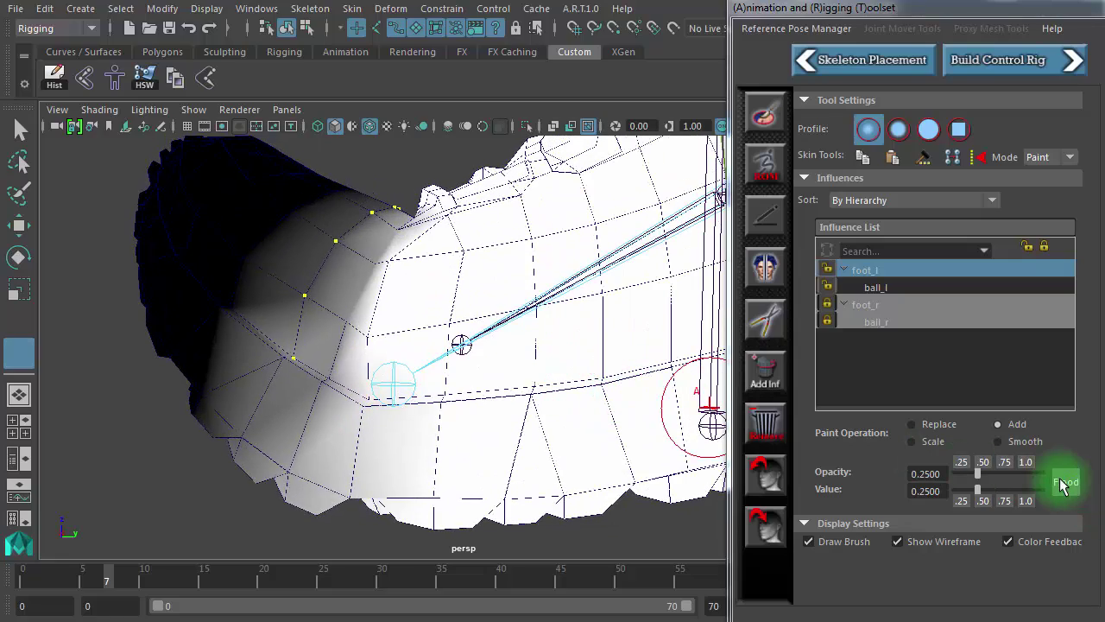
pyautogui.click(1067, 483)
pyautogui.moveTo(395, 263)
pyautogui.keyDown('alt'); pyautogui.mouseDown()
pyautogui.moveTo(382, 291)
pyautogui.moveTo(381, 270)
pyautogui.moveTo(393, 270)
pyautogui.mouseUp(); pyautogui.keyUp('alt')
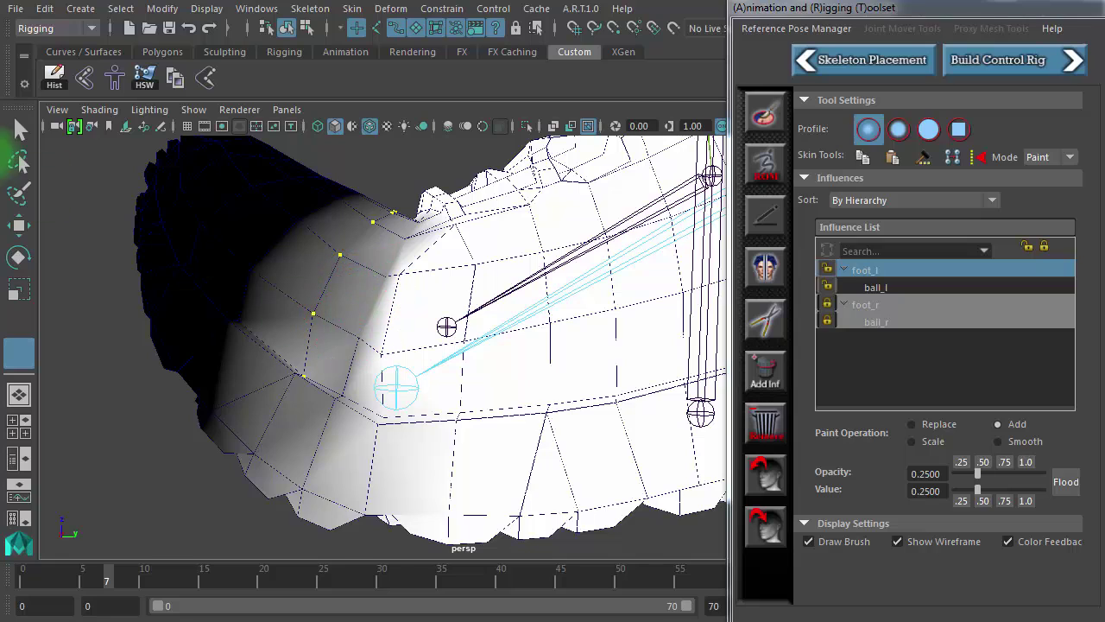
pyautogui.click(22, 128)
pyautogui.moveTo(242, 233)
pyautogui.keyDown('alt'); pyautogui.mouseDown()
pyautogui.moveTo(414, 328)
pyautogui.moveTo(409, 363)
pyautogui.mouseUp(); pyautogui.keyUp('alt')
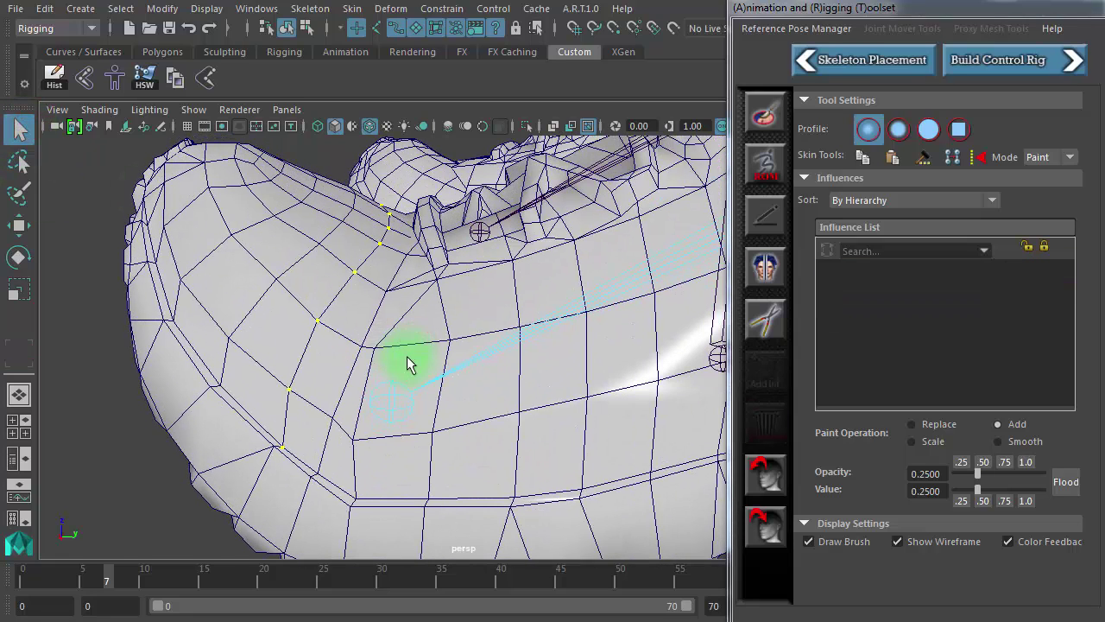
# Hide the joints, enter edge mode, and check the shoe's bend at frames 4 and 8.
pyautogui.click(587, 127)
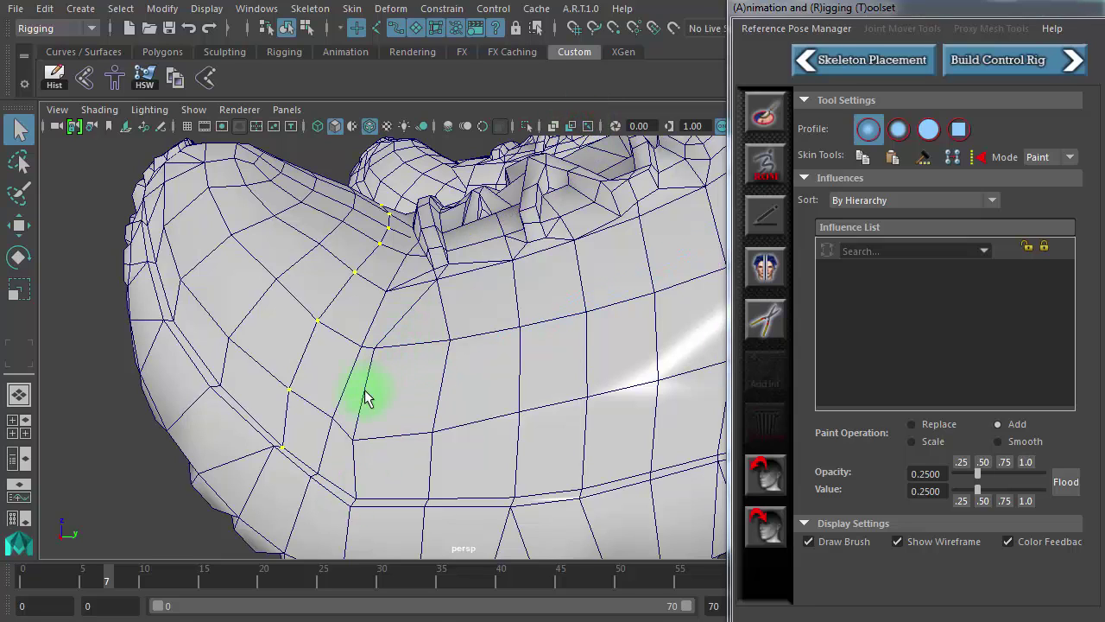
pyautogui.moveTo(362, 459); pyautogui.dragTo(396, 321, button='right')
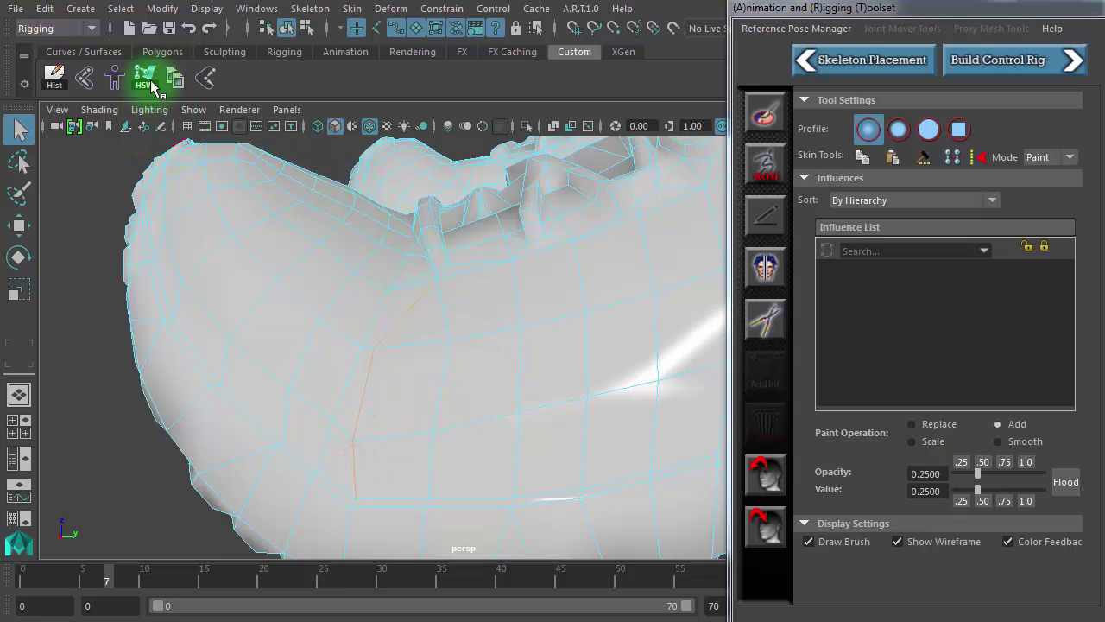
pyautogui.moveTo(152, 123)
pyautogui.keyDown('alt'); pyautogui.mouseDown()
pyautogui.moveTo(394, 321)
pyautogui.moveTo(247, 486)
pyautogui.mouseUp(); pyautogui.keyUp('alt')
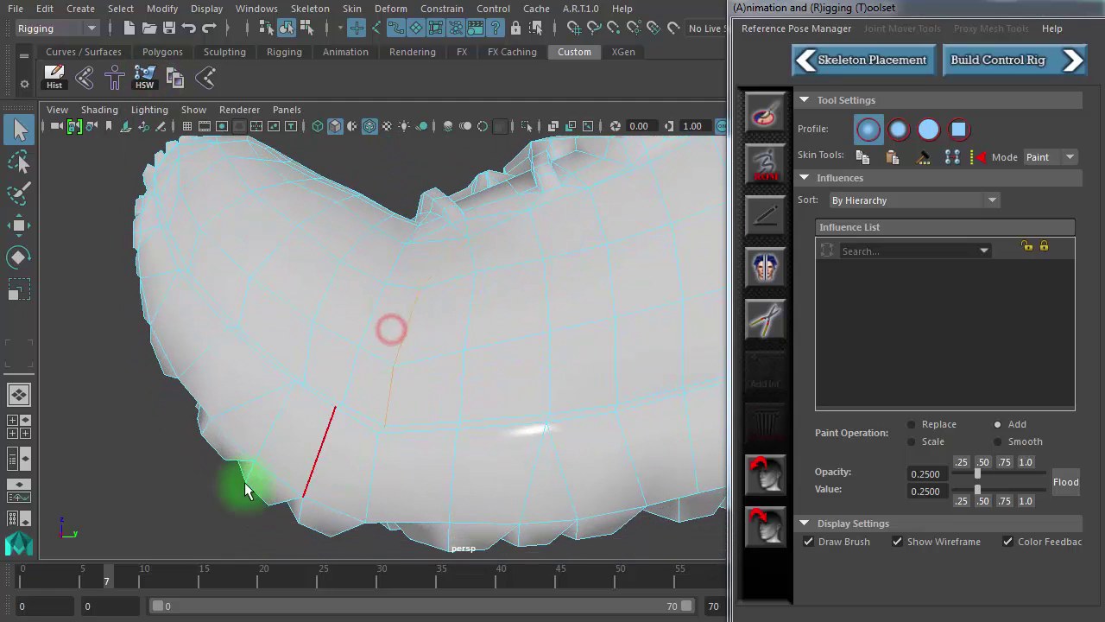
pyautogui.moveTo(158, 578)
pyautogui.mouseDown()
pyautogui.moveTo(93, 584)
pyautogui.moveTo(117, 584)
pyautogui.mouseUp()
pyautogui.keyDown('alt'); pyautogui.moveTo(475, 377); pyautogui.dragTo(587, 387, button='right'); pyautogui.keyUp('alt')
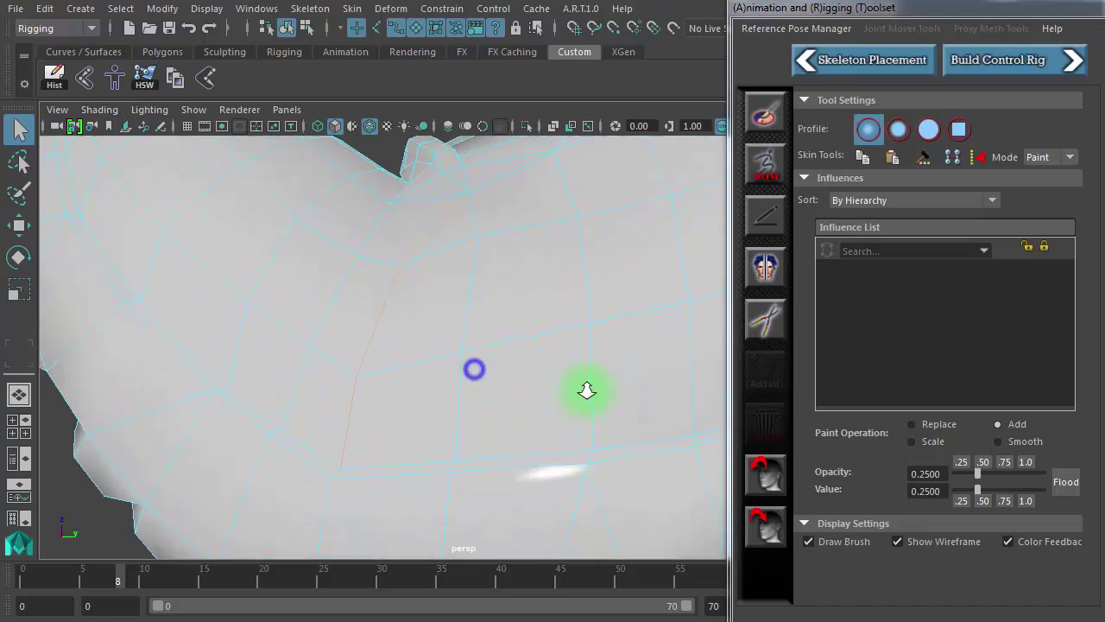
pyautogui.moveTo(587, 388)
pyautogui.keyDown('alt'); pyautogui.mouseDown()
pyautogui.moveTo(513, 352)
pyautogui.moveTo(520, 432)
pyautogui.mouseUp(); pyautogui.keyUp('alt')
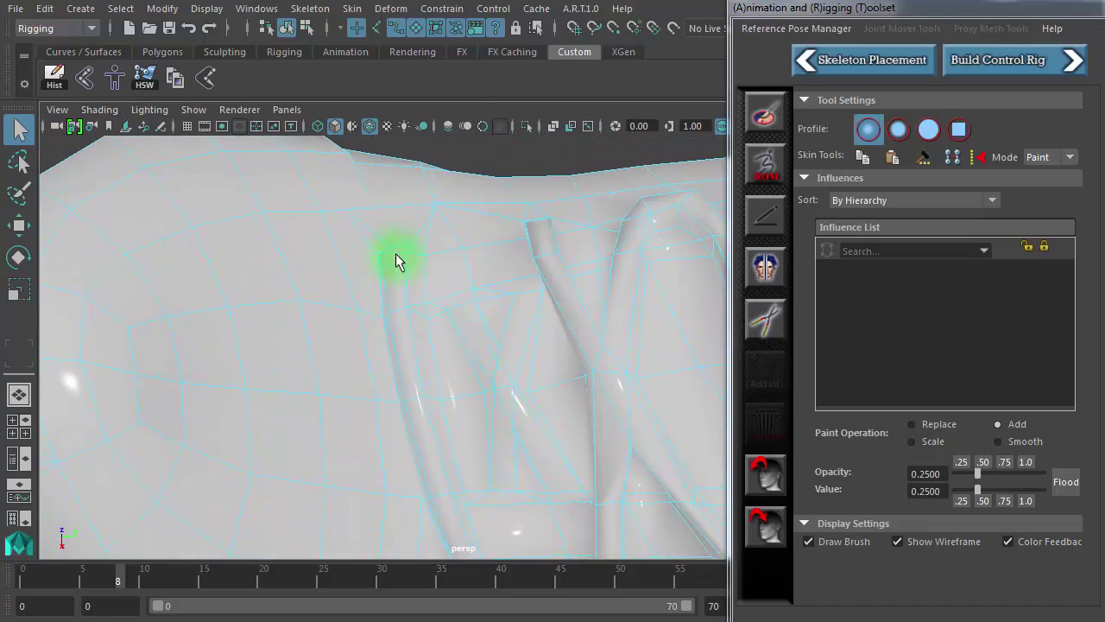
pyautogui.moveTo(417, 340)
pyautogui.keyDown('alt'); pyautogui.mouseDown()
pyautogui.moveTo(412, 313)
pyautogui.moveTo(400, 313)
pyautogui.mouseUp(); pyautogui.keyUp('alt')
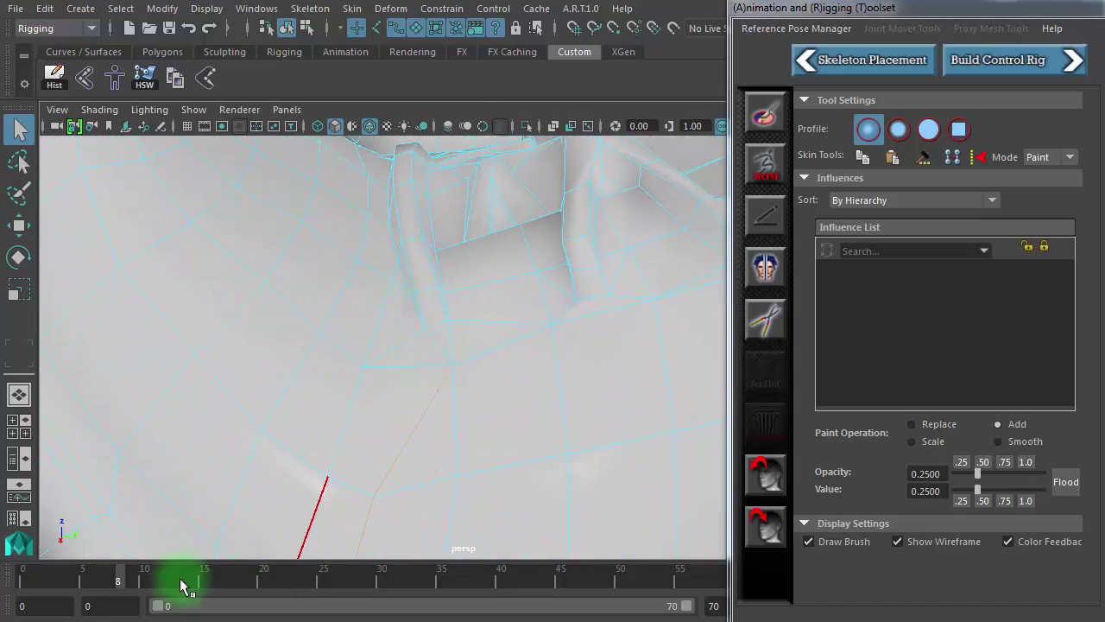
pyautogui.moveTo(178, 582)
pyautogui.mouseDown()
pyautogui.moveTo(55, 582)
pyautogui.moveTo(140, 572)
pyautogui.mouseUp()
pyautogui.moveTo(538, 414)
pyautogui.keyDown('alt'); pyautogui.mouseDown()
pyautogui.moveTo(592, 442)
pyautogui.moveTo(426, 306)
pyautogui.mouseUp(); pyautogui.keyUp('alt')
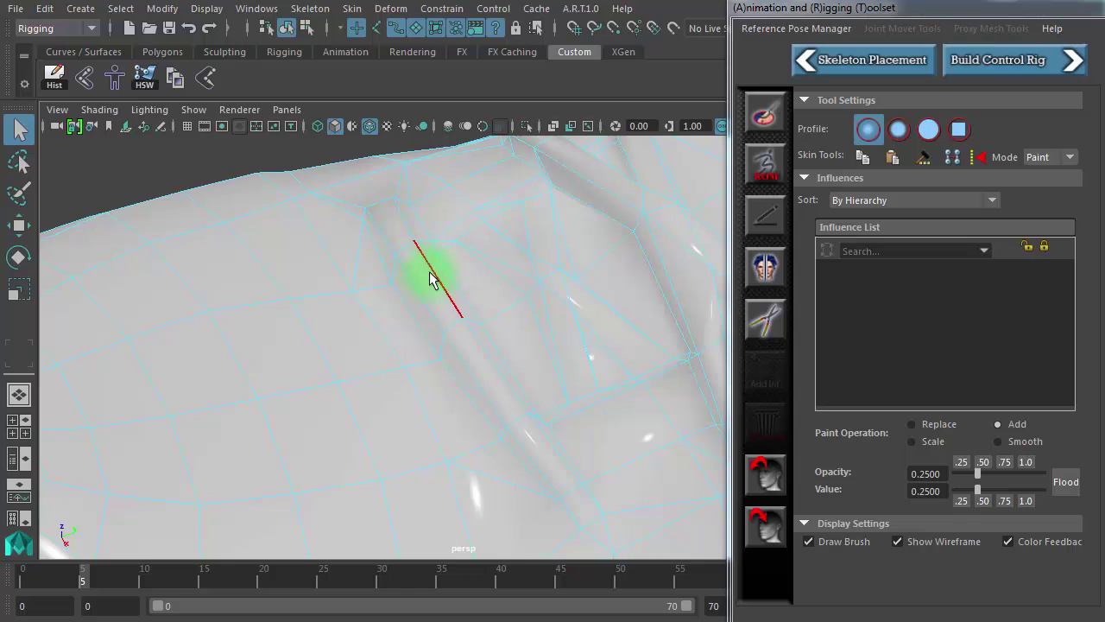
pyautogui.moveTo(569, 500)
pyautogui.keyDown('alt'); pyautogui.mouseDown()
pyautogui.moveTo(476, 488)
pyautogui.moveTo(488, 474)
pyautogui.mouseUp(); pyautogui.keyUp('alt')
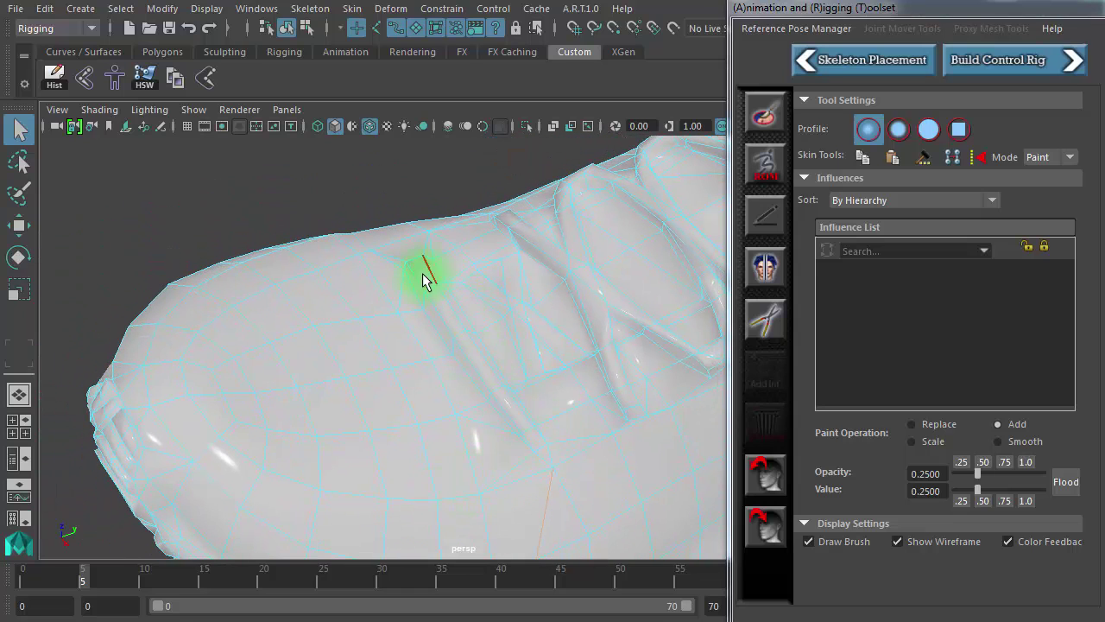
# Switch the shoe to face mode, select a face on its side, and frame the crease strip.
pyautogui.rightClick(464, 345)
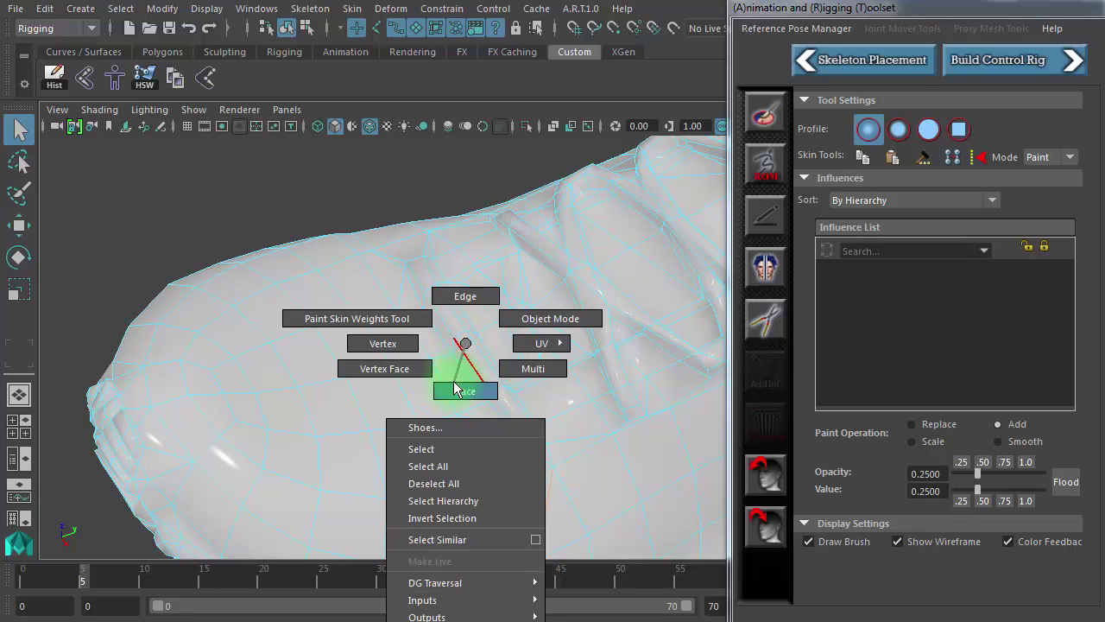
pyautogui.moveTo(457, 390); pyautogui.dragTo(460, 390, button='right')
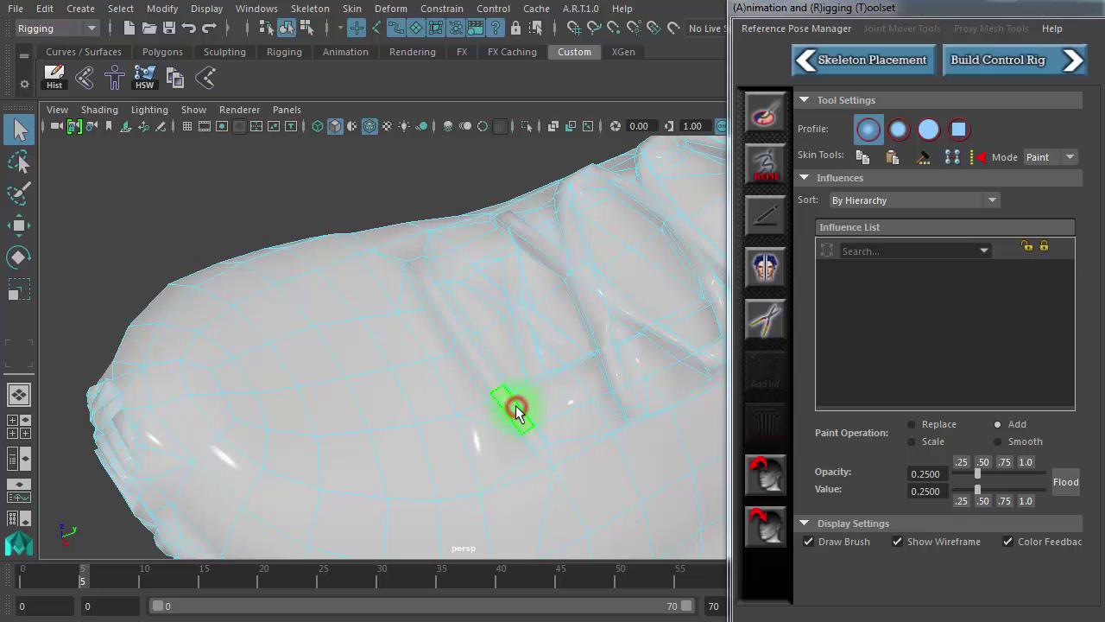
pyautogui.click(514, 410)
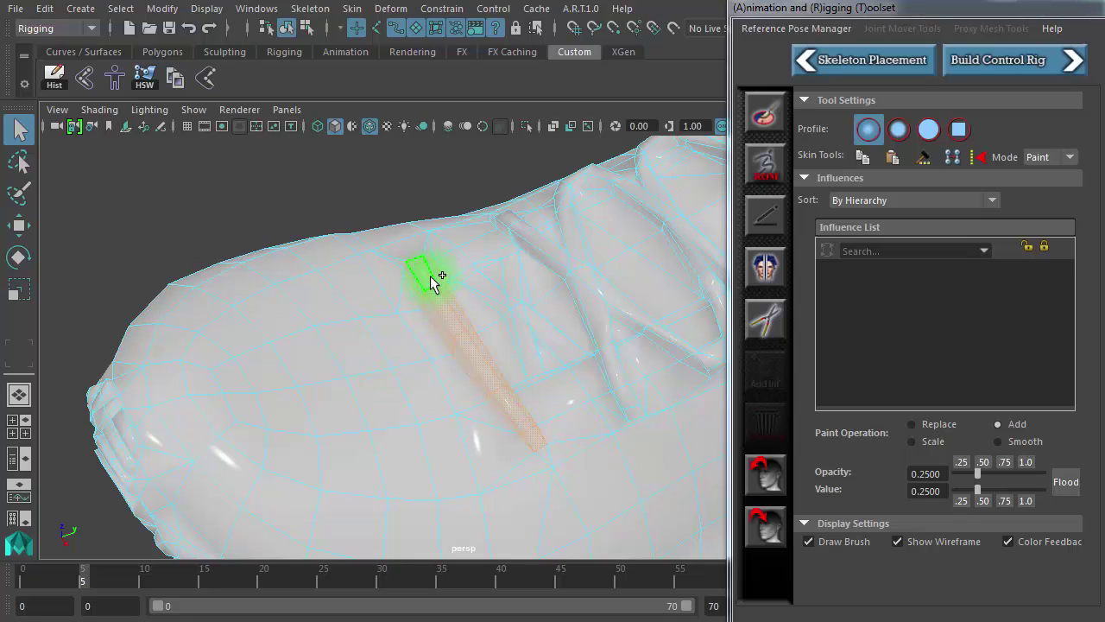
pyautogui.moveTo(429, 345)
pyautogui.keyDown('alt'); pyautogui.mouseDown()
pyautogui.moveTo(562, 357)
pyautogui.moveTo(358, 344)
pyautogui.mouseUp(); pyautogui.keyUp('alt')
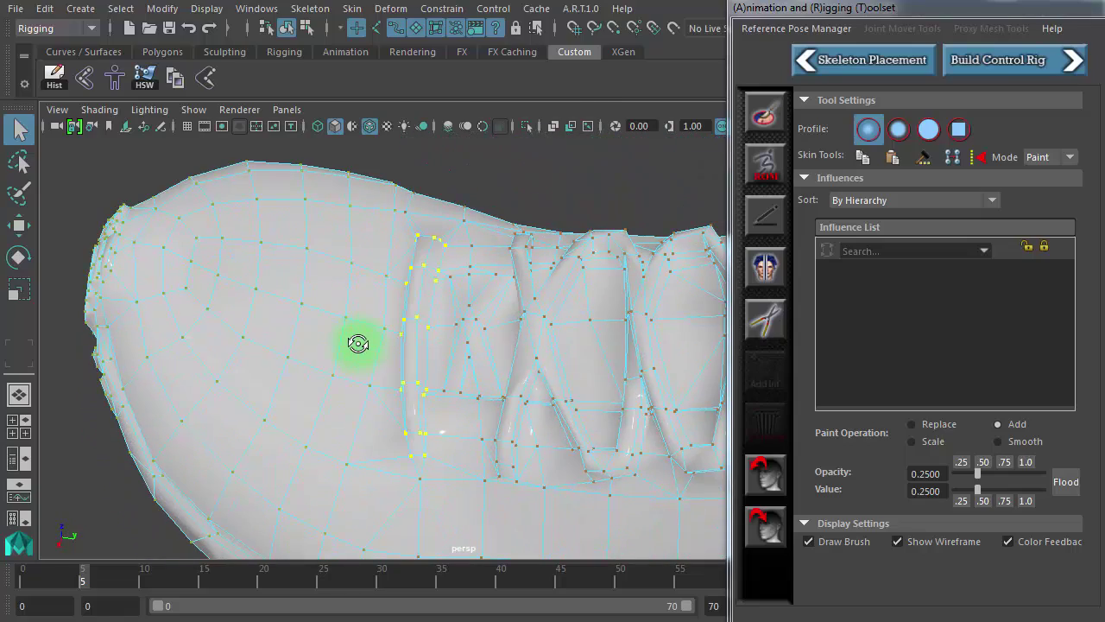
pyautogui.moveTo(386, 343)
pyautogui.keyDown('alt'); pyautogui.mouseDown()
pyautogui.moveTo(382, 308)
pyautogui.moveTo(457, 320)
pyautogui.moveTo(218, 449)
pyautogui.mouseUp(); pyautogui.keyUp('alt')
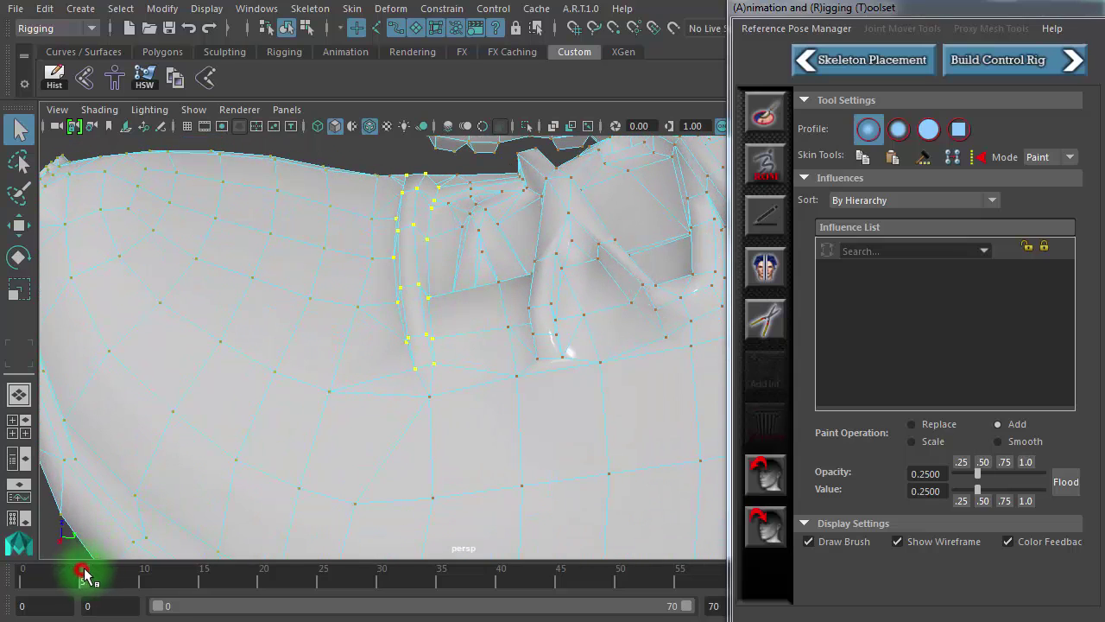
pyautogui.moveTo(84, 574)
pyautogui.mouseDown()
pyautogui.moveTo(111, 575)
pyautogui.moveTo(95, 581)
pyautogui.mouseUp()
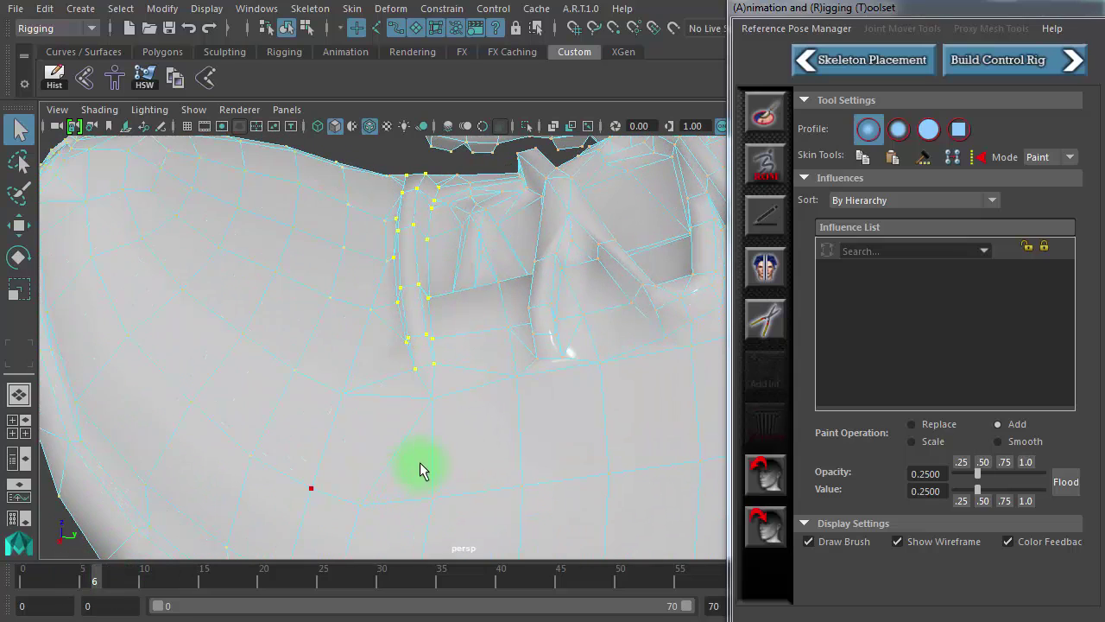
pyautogui.keyDown('alt'); pyautogui.moveTo(419, 468); pyautogui.dragTo(429, 407); pyautogui.keyUp('alt')
pyautogui.moveTo(510, 352)
pyautogui.keyDown('alt'); pyautogui.mouseDown()
pyautogui.moveTo(517, 455)
pyautogui.moveTo(511, 402)
pyautogui.moveTo(420, 325)
pyautogui.mouseUp(); pyautogui.keyUp('alt')
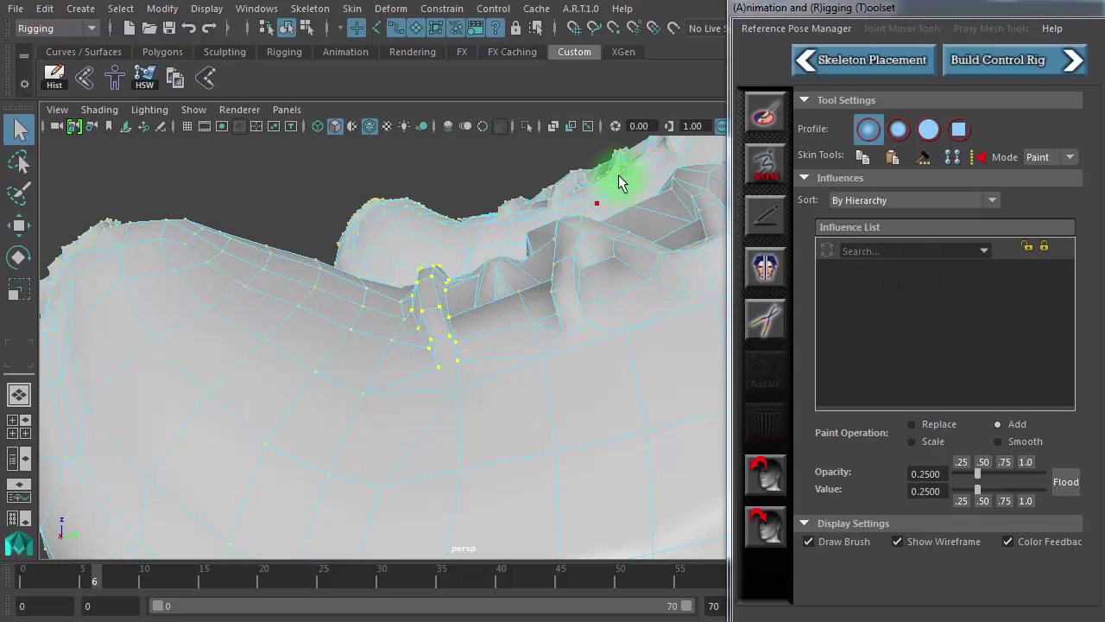
# Open Paint Skin Weights, choose ball_l and flood it onto the selected shoe vertices.
pyautogui.click(761, 114)
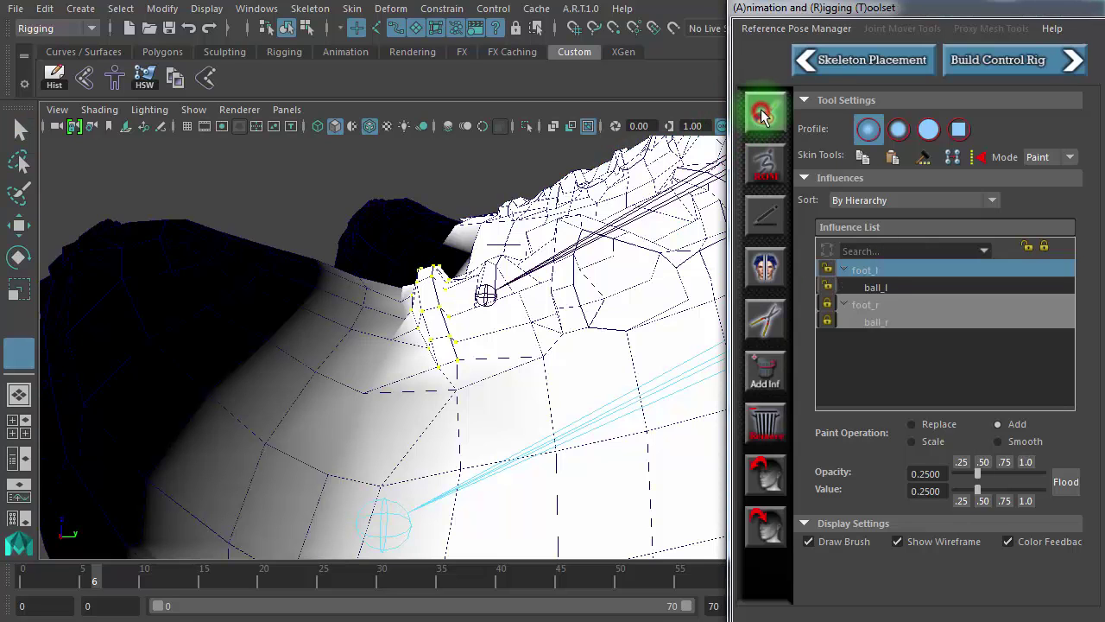
pyautogui.click(916, 289)
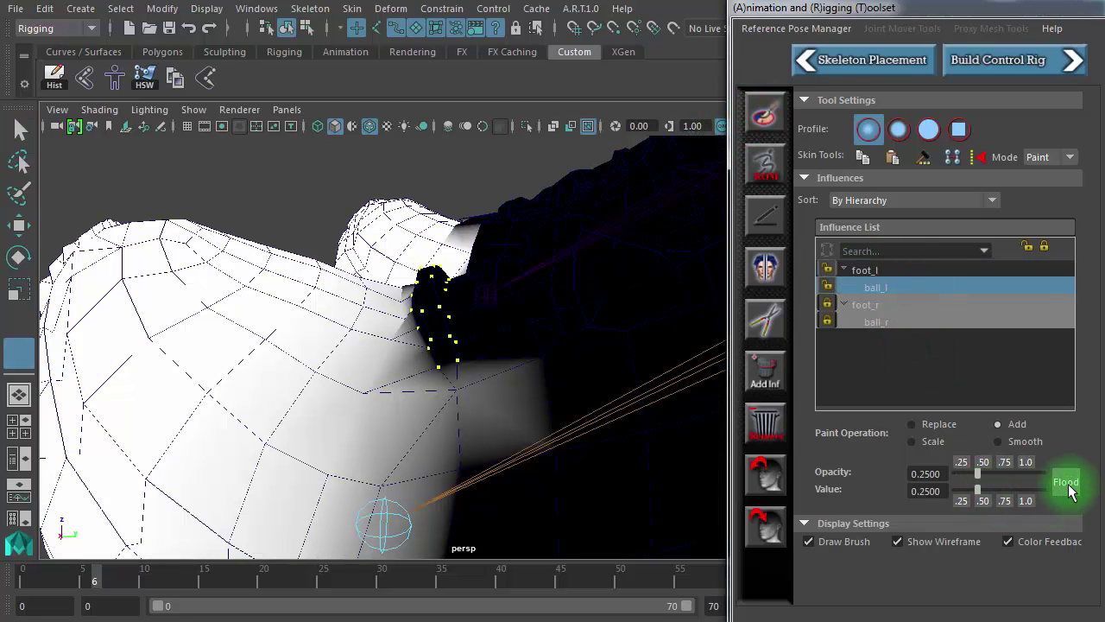
pyautogui.click(1069, 486)
pyautogui.moveTo(136, 585)
pyautogui.mouseDown()
pyautogui.moveTo(167, 588)
pyautogui.moveTo(44, 585)
pyautogui.moveTo(173, 585)
pyautogui.moveTo(56, 580)
pyautogui.moveTo(94, 580)
pyautogui.mouseUp()
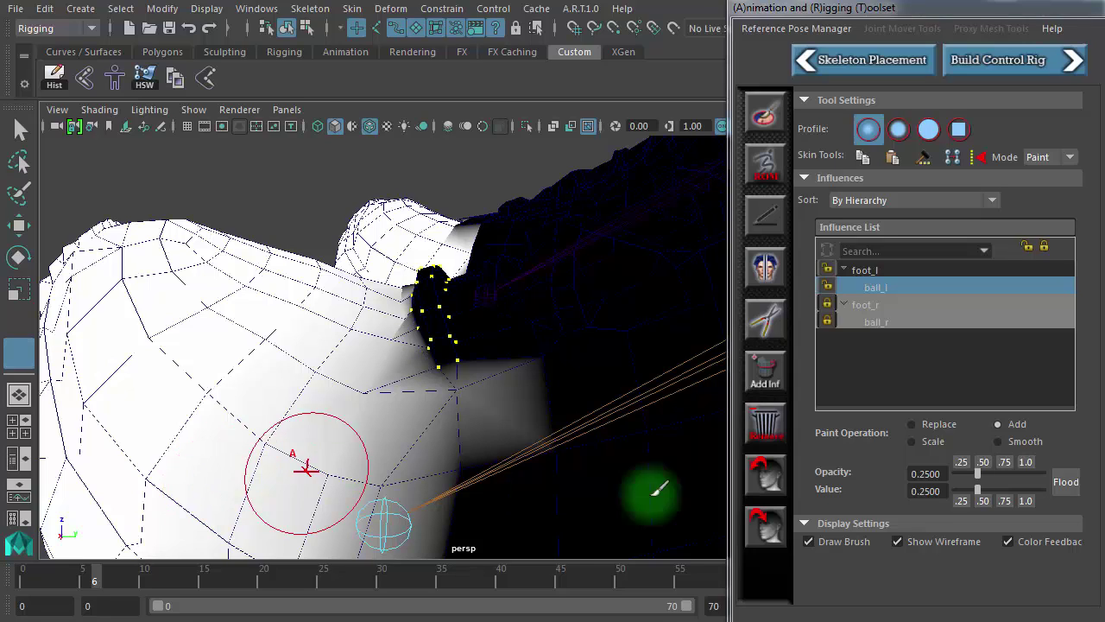
# Lower the paint value to 0.1212 and flood ball_l again, checking nearby frames.
pyautogui.moveTo(981, 496); pyautogui.dragTo(966, 500)
pyautogui.click(1072, 485)
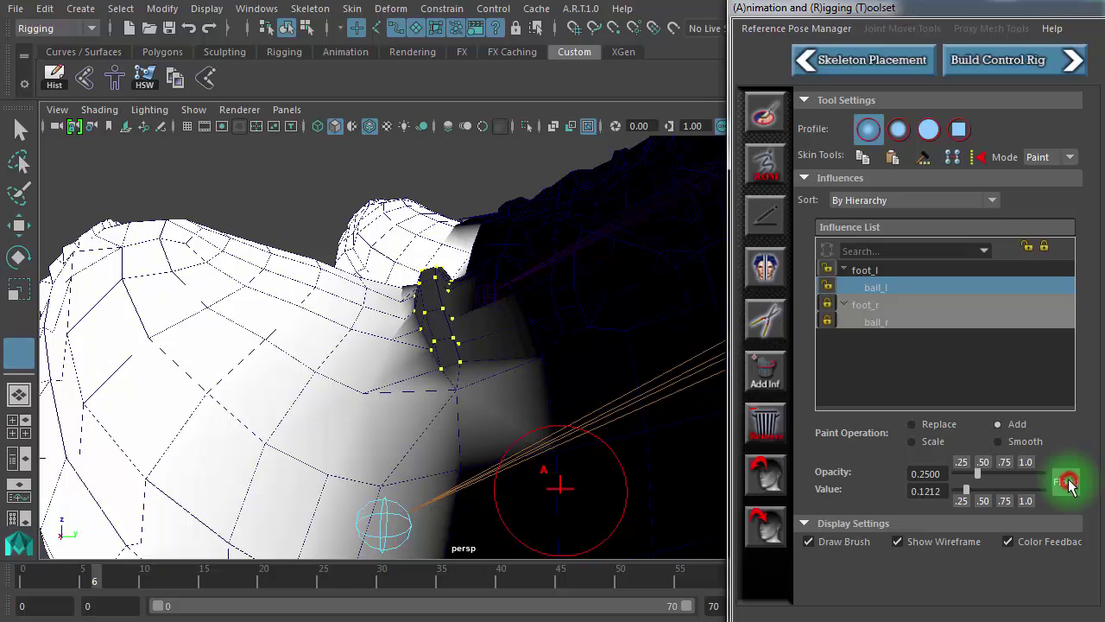
pyautogui.moveTo(93, 574)
pyautogui.mouseDown()
pyautogui.moveTo(20, 581)
pyautogui.moveTo(111, 582)
pyautogui.moveTo(42, 585)
pyautogui.moveTo(100, 586)
pyautogui.mouseUp()
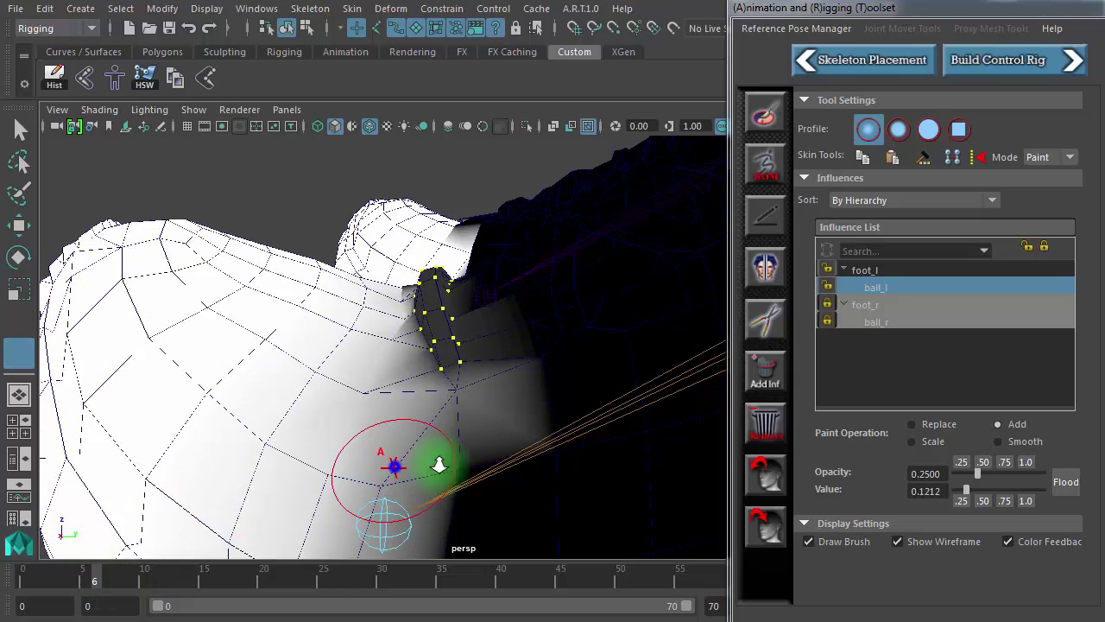
pyautogui.moveTo(440, 464)
pyautogui.keyDown('alt'); pyautogui.mouseDown()
pyautogui.moveTo(420, 440)
pyautogui.moveTo(437, 463)
pyautogui.moveTo(388, 267)
pyautogui.mouseUp(); pyautogui.keyUp('alt')
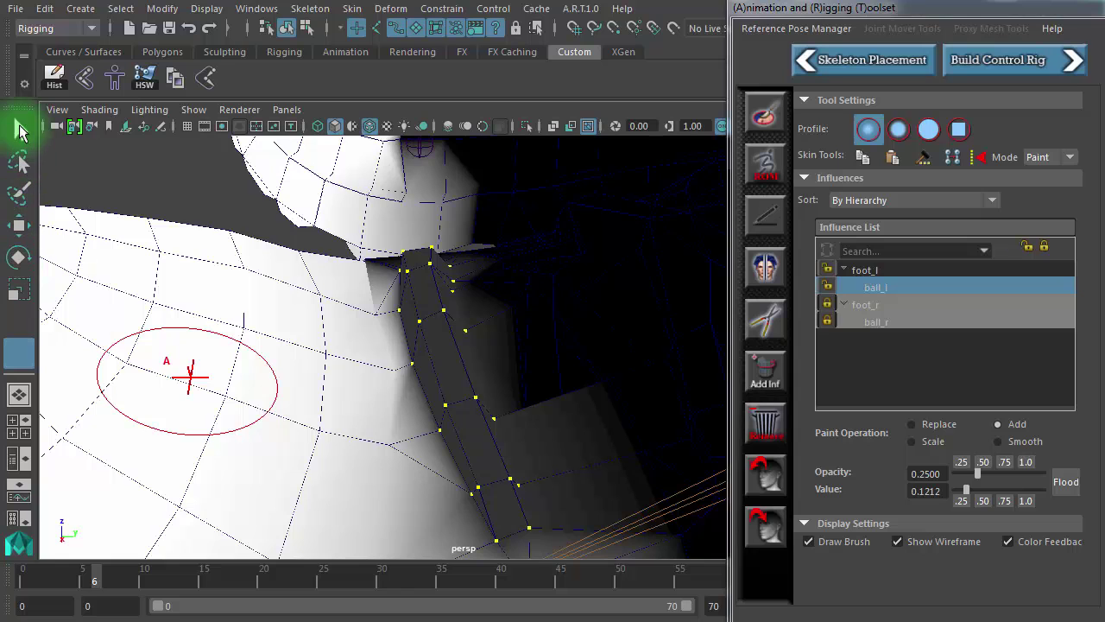
# Exit weight painting and orbit the shoe at frame 5 with the joints hidden.
pyautogui.click(20, 129)
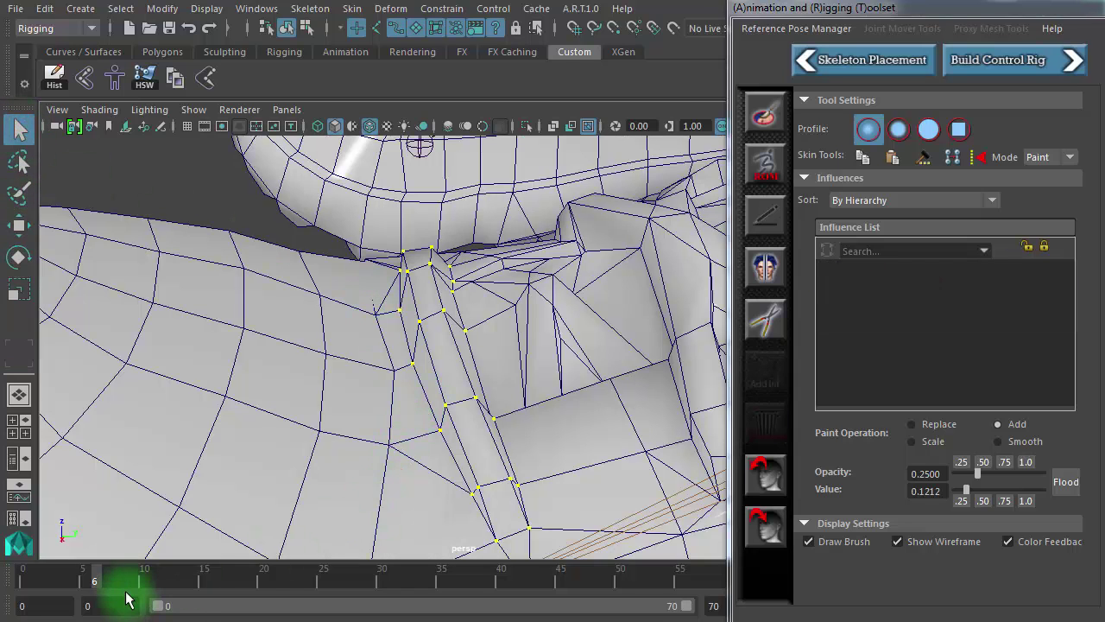
pyautogui.moveTo(120, 587); pyautogui.dragTo(81, 585)
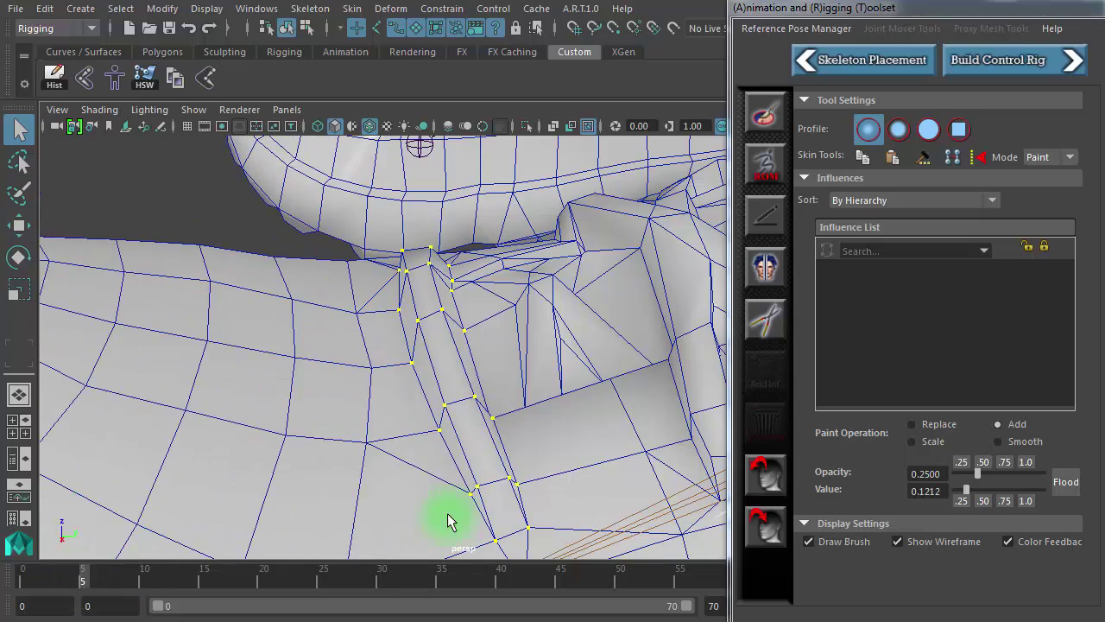
pyautogui.keyDown('alt'); pyautogui.moveTo(446, 455); pyautogui.dragTo(341, 445); pyautogui.keyUp('alt')
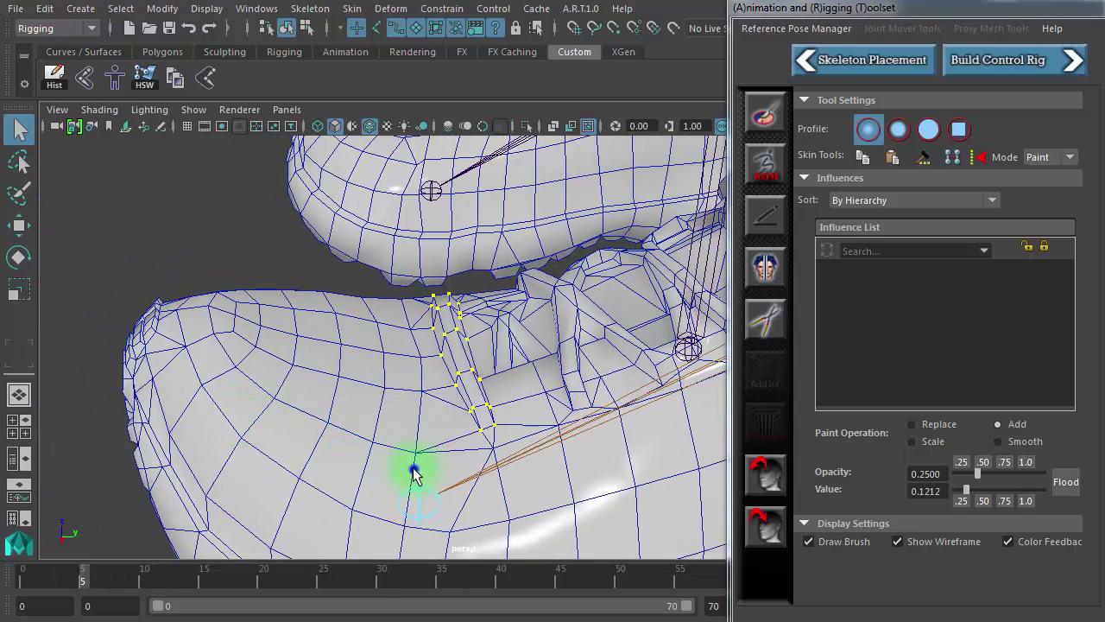
pyautogui.moveTo(413, 473); pyautogui.dragTo(408, 373, button='right')
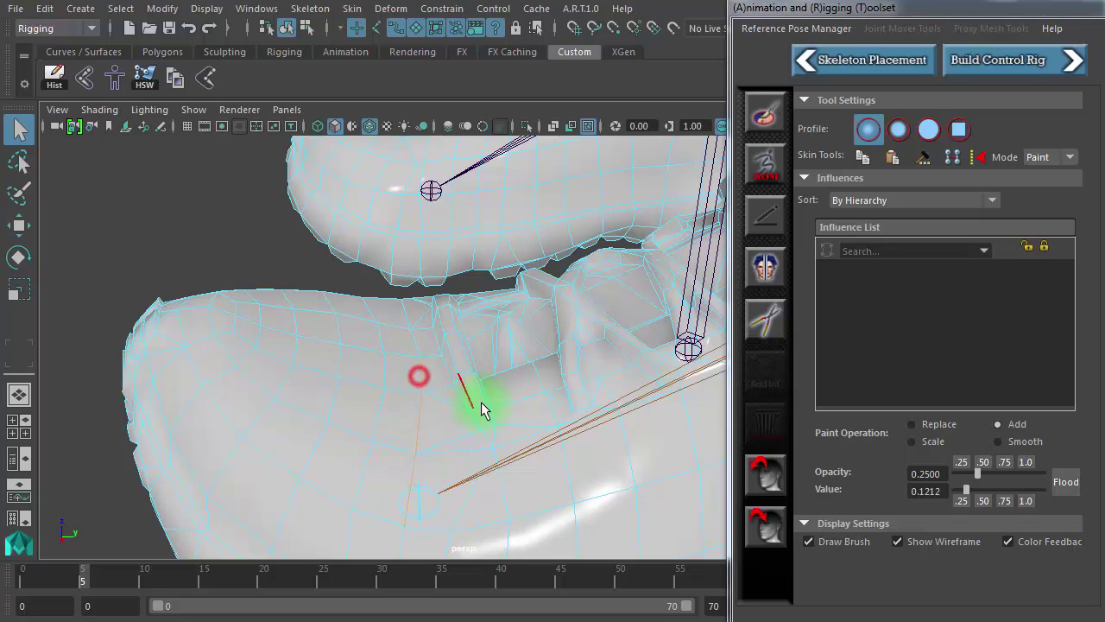
pyautogui.moveTo(481, 410)
pyautogui.keyDown('alt'); pyautogui.mouseDown()
pyautogui.moveTo(585, 456)
pyautogui.moveTo(504, 404)
pyautogui.moveTo(587, 389)
pyautogui.moveTo(503, 449)
pyautogui.mouseUp(); pyautogui.keyUp('alt')
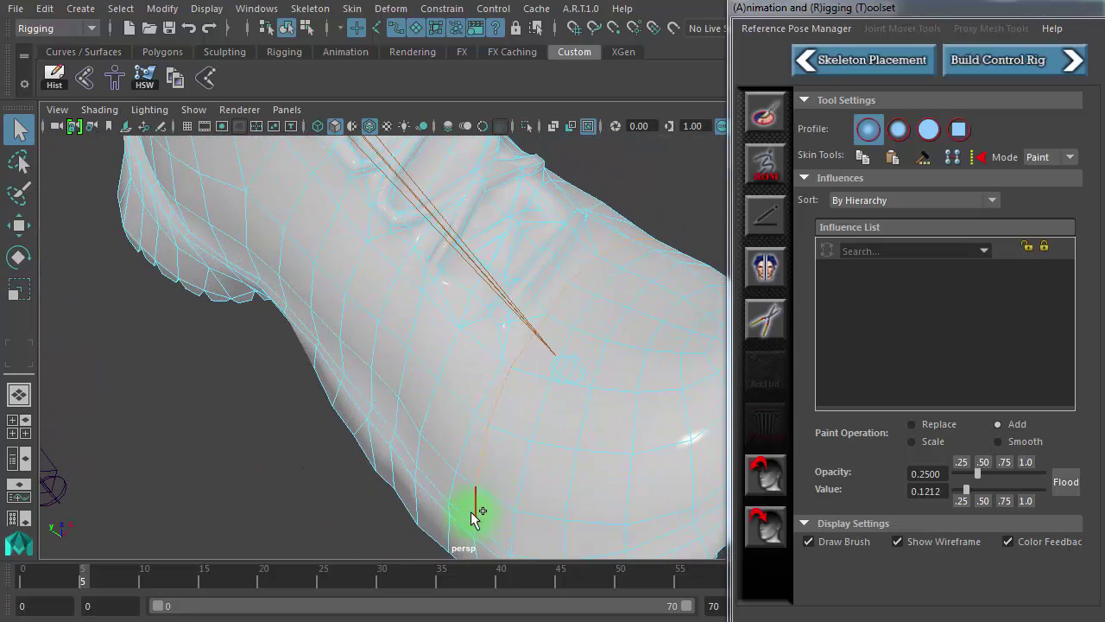
pyautogui.moveTo(577, 432)
pyautogui.keyDown('alt'); pyautogui.mouseDown()
pyautogui.moveTo(187, 395)
pyautogui.moveTo(265, 370)
pyautogui.moveTo(276, 352)
pyautogui.moveTo(538, 230)
pyautogui.mouseUp(); pyautogui.keyUp('alt')
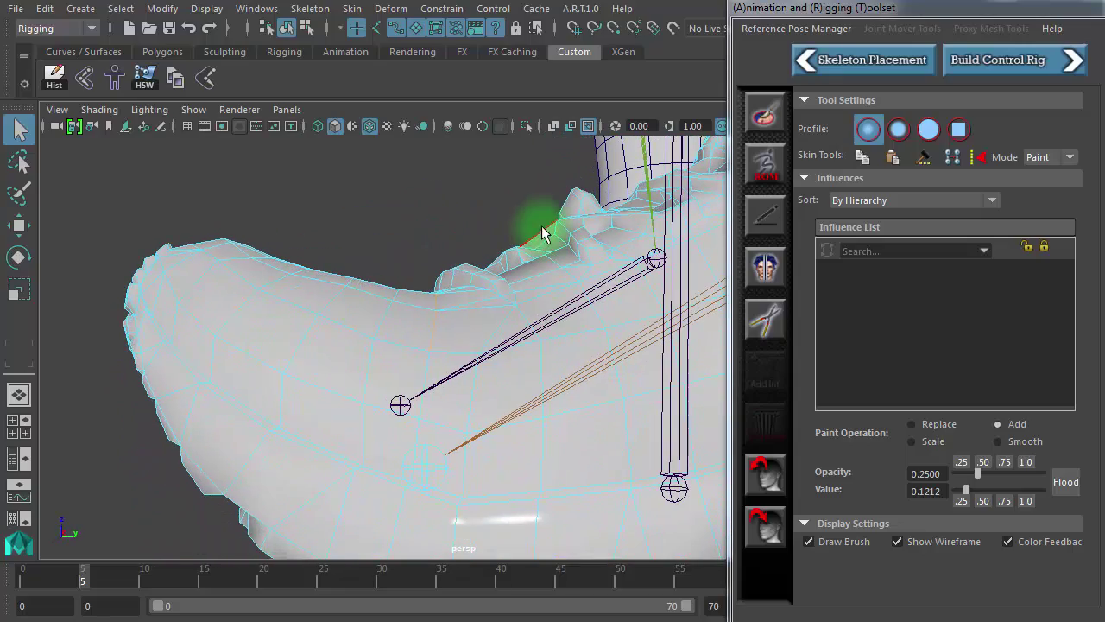
pyautogui.click(592, 126)
pyautogui.keyDown('alt'); pyautogui.moveTo(474, 389); pyautogui.dragTo(455, 412); pyautogui.keyUp('alt')
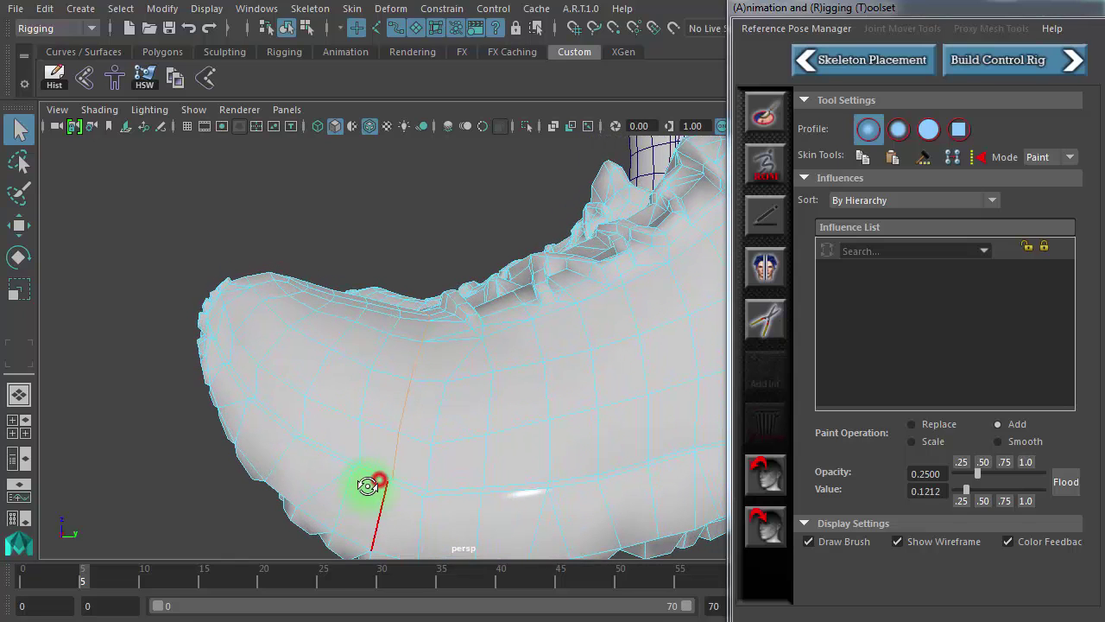
# Scrub through frames 5–10, 7, 6 and 4 to review the shoe's deformation.
pyautogui.moveTo(284, 577)
pyautogui.mouseDown()
pyautogui.moveTo(47, 589)
pyautogui.moveTo(143, 585)
pyautogui.moveTo(107, 587)
pyautogui.mouseUp()
pyautogui.moveTo(110, 585)
pyautogui.mouseDown()
pyautogui.moveTo(144, 581)
pyautogui.moveTo(93, 582)
pyautogui.moveTo(118, 581)
pyautogui.mouseUp()
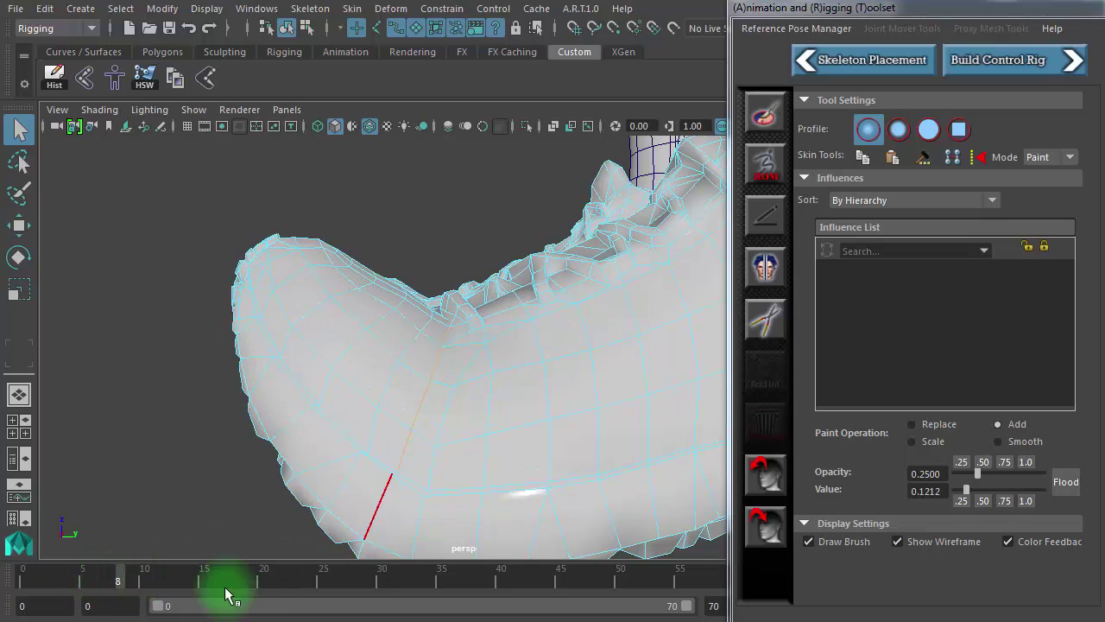
pyautogui.moveTo(136, 581)
pyautogui.mouseDown()
pyautogui.moveTo(86, 585)
pyautogui.moveTo(143, 585)
pyautogui.mouseUp()
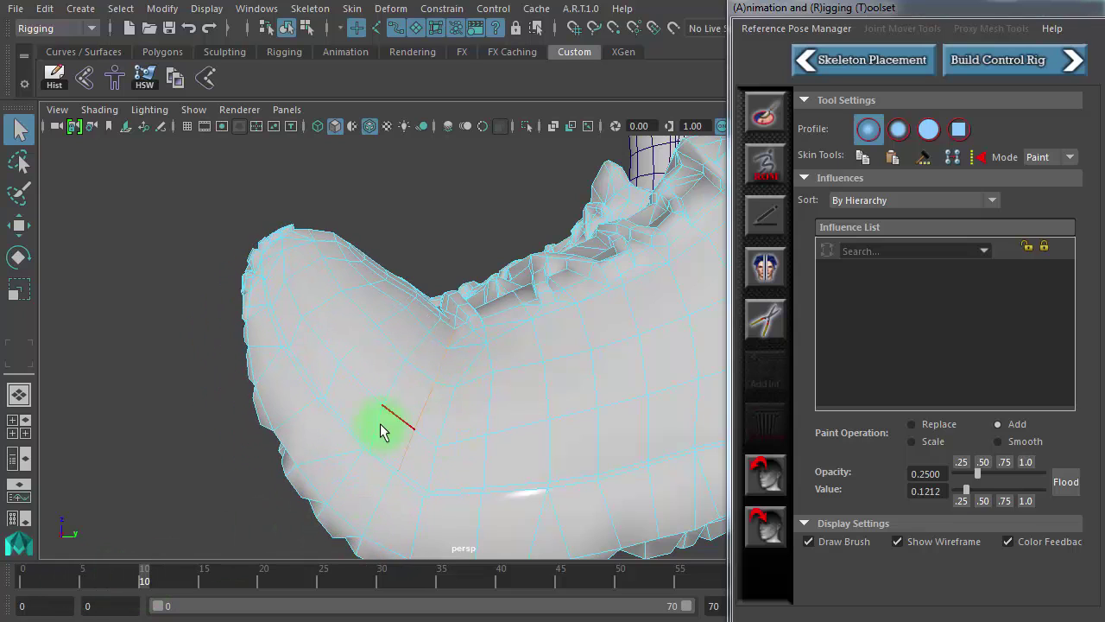
pyautogui.moveTo(143, 582); pyautogui.dragTo(96, 587)
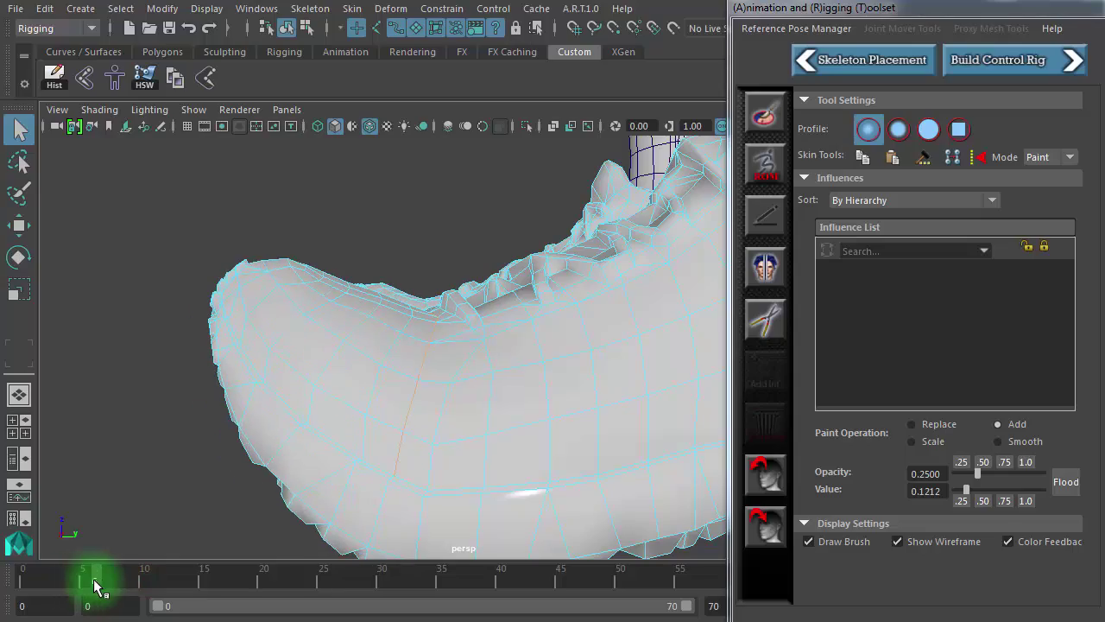
pyautogui.keyDown('alt'); pyautogui.moveTo(397, 383); pyautogui.dragTo(512, 391, button='right'); pyautogui.keyUp('alt')
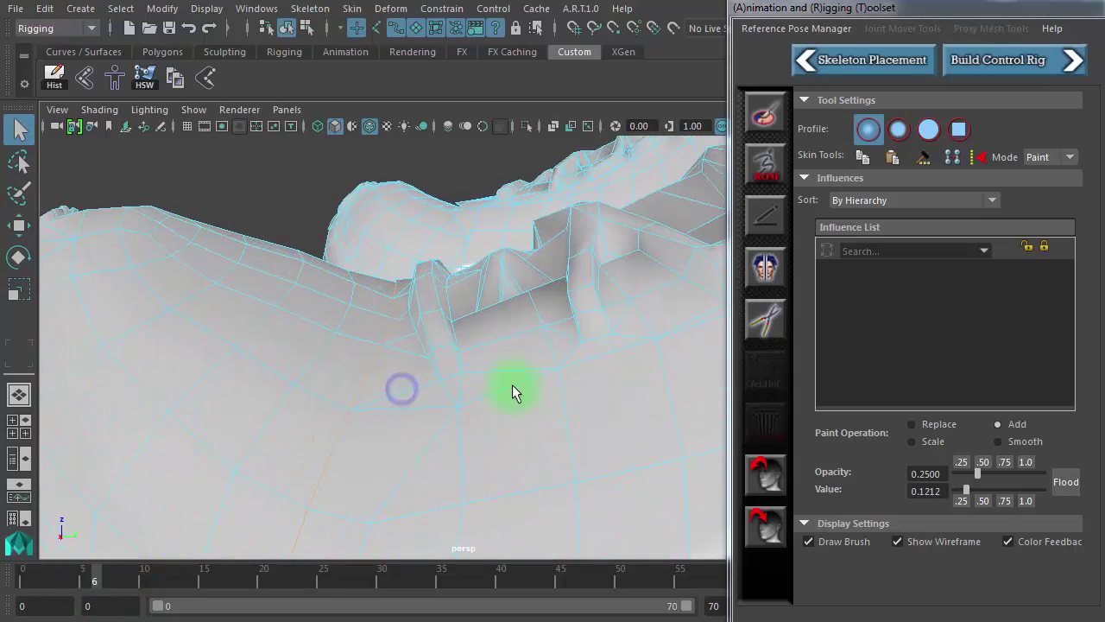
pyautogui.moveTo(512, 391)
pyautogui.keyDown('alt'); pyautogui.mouseDown()
pyautogui.moveTo(604, 423)
pyautogui.moveTo(752, 424)
pyautogui.moveTo(886, 399)
pyautogui.moveTo(614, 402)
pyautogui.mouseUp(); pyautogui.keyUp('alt')
pyautogui.moveTo(535, 393)
pyautogui.keyDown('alt'); pyautogui.mouseDown()
pyautogui.moveTo(458, 395)
pyautogui.moveTo(474, 344)
pyautogui.mouseUp(); pyautogui.keyUp('alt')
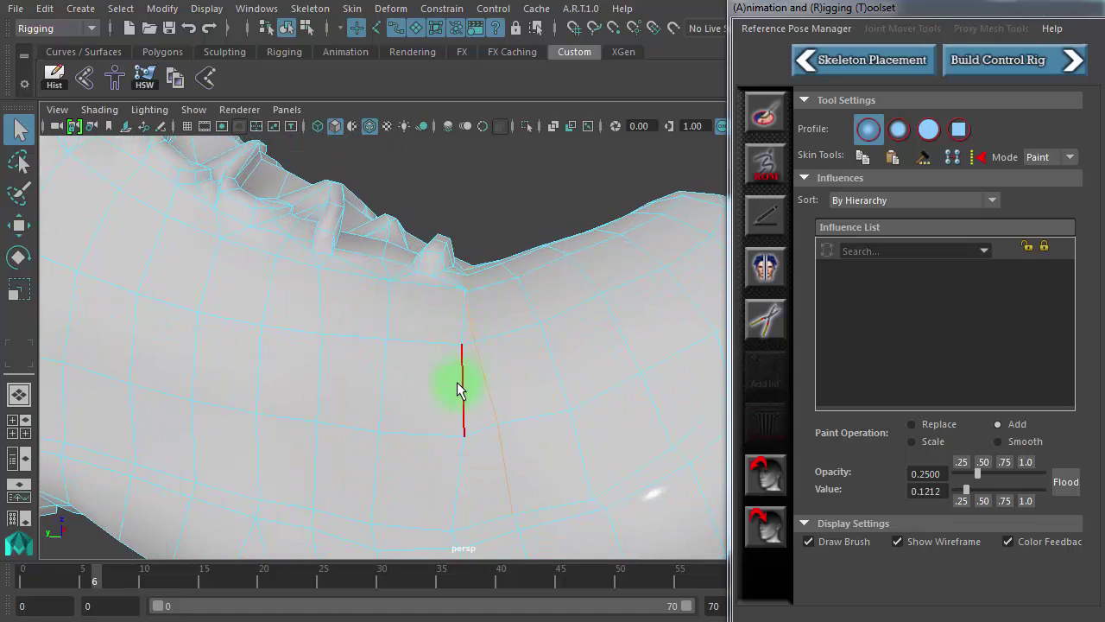
pyautogui.moveTo(91, 576)
pyautogui.mouseDown()
pyautogui.moveTo(29, 587)
pyautogui.moveTo(87, 575)
pyautogui.mouseUp()
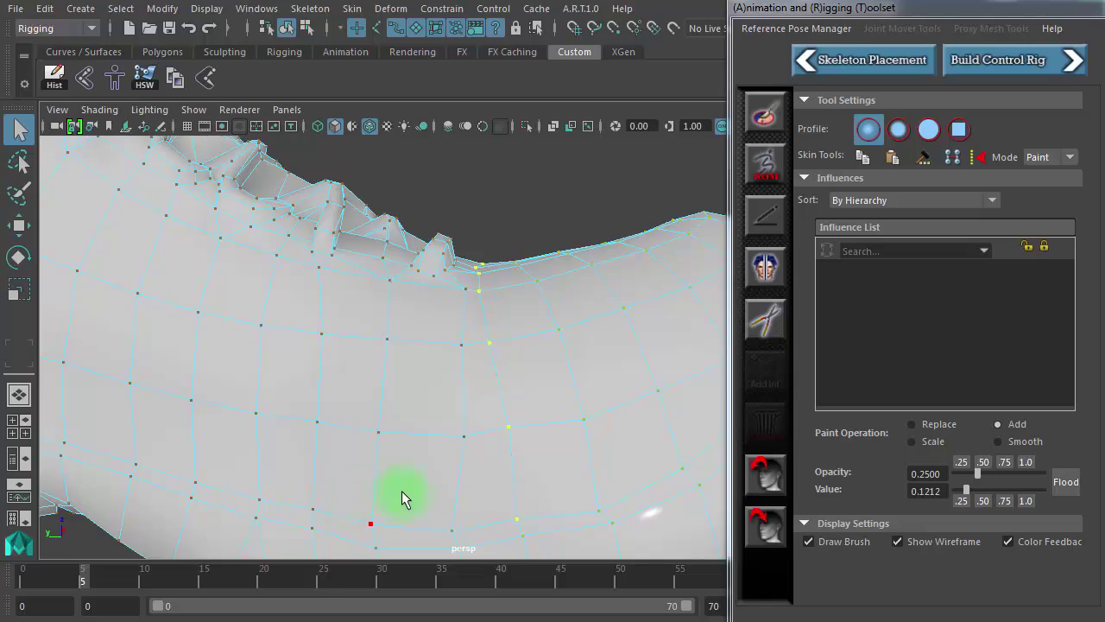
# Orbit around the shoe at frame 5 and change the component mode to pick front vertices.
pyautogui.moveTo(406, 499)
pyautogui.keyDown('alt'); pyautogui.mouseDown()
pyautogui.moveTo(469, 438)
pyautogui.moveTo(486, 444)
pyautogui.moveTo(67, 426)
pyautogui.moveTo(148, 446)
pyautogui.moveTo(136, 407)
pyautogui.moveTo(78, 404)
pyautogui.mouseUp(); pyautogui.keyUp('alt')
pyautogui.moveTo(83, 575)
pyautogui.mouseDown()
pyautogui.moveTo(129, 579)
pyautogui.moveTo(81, 584)
pyautogui.moveTo(97, 581)
pyautogui.mouseUp()
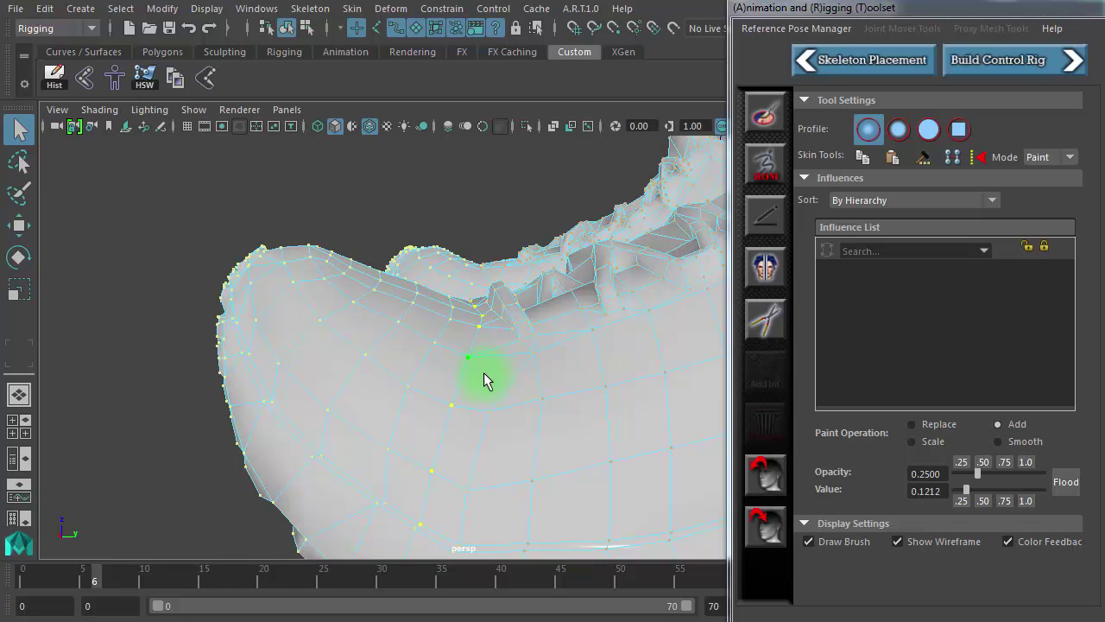
pyautogui.hotkey('alt', ',')
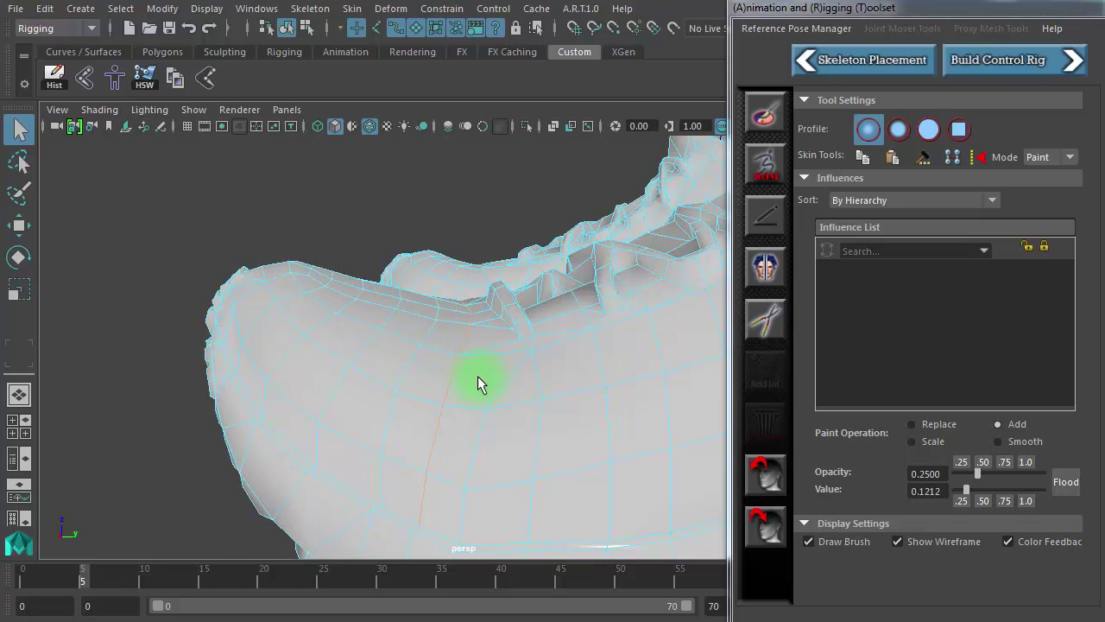
pyautogui.moveTo(483, 380)
pyautogui.keyDown('alt'); pyautogui.mouseDown()
pyautogui.moveTo(446, 490)
pyautogui.moveTo(472, 469)
pyautogui.mouseUp(); pyautogui.keyUp('alt')
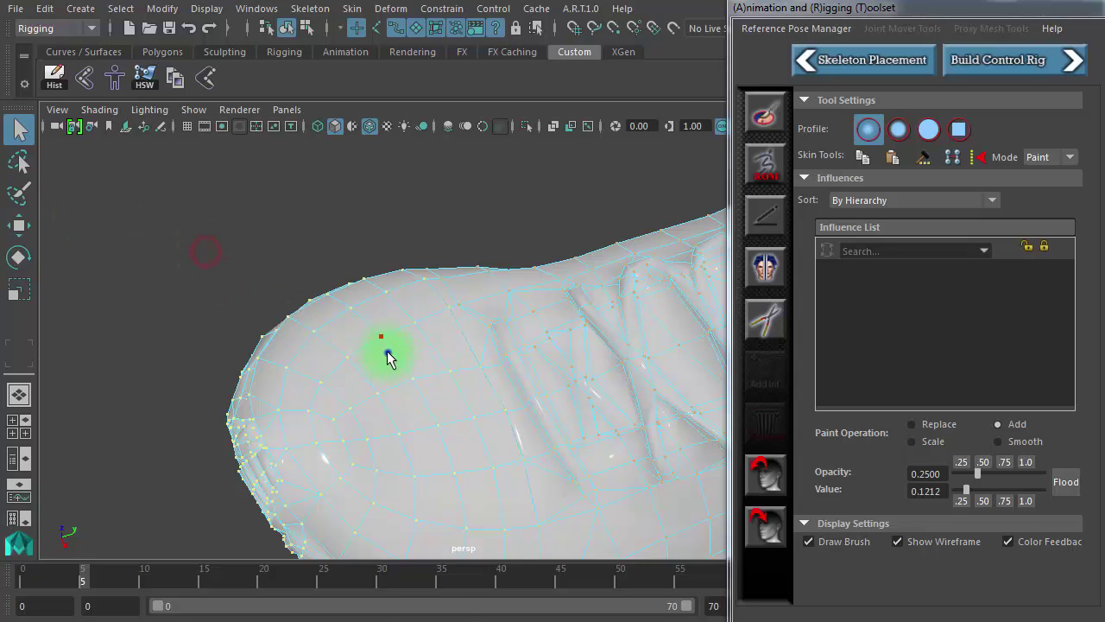
pyautogui.moveTo(388, 352); pyautogui.dragTo(393, 299, button='right')
pyautogui.moveTo(311, 237)
pyautogui.keyDown('alt'); pyautogui.mouseDown()
pyautogui.moveTo(420, 320)
pyautogui.moveTo(401, 259)
pyautogui.moveTo(477, 448)
pyautogui.mouseUp(); pyautogui.keyUp('alt')
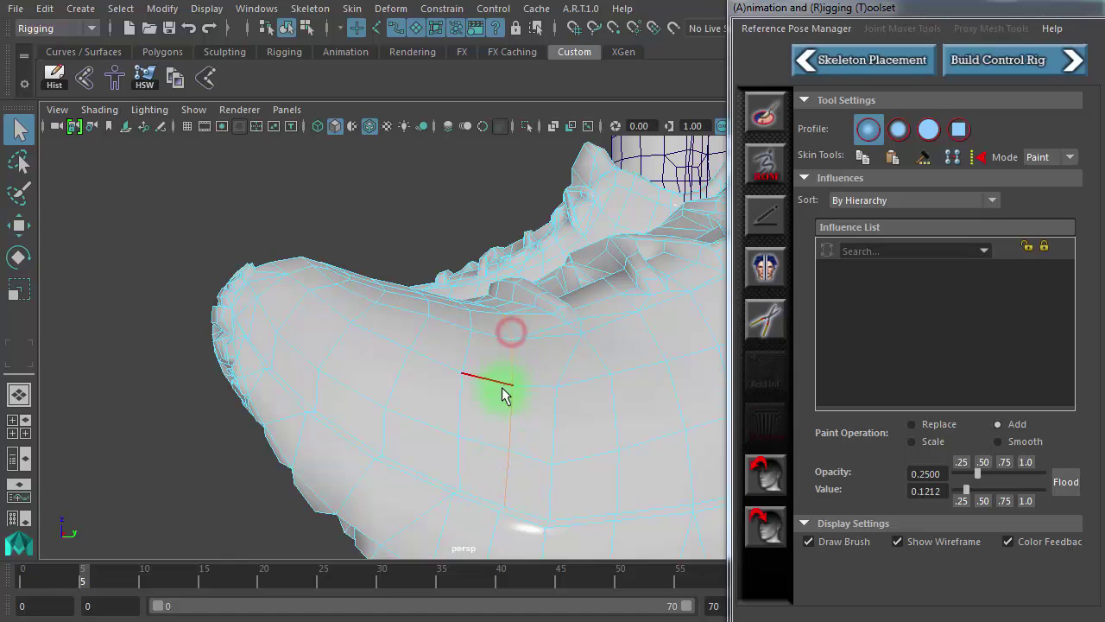
pyautogui.keyDown('alt'); pyautogui.moveTo(505, 394); pyautogui.dragTo(501, 459); pyautogui.keyUp('alt')
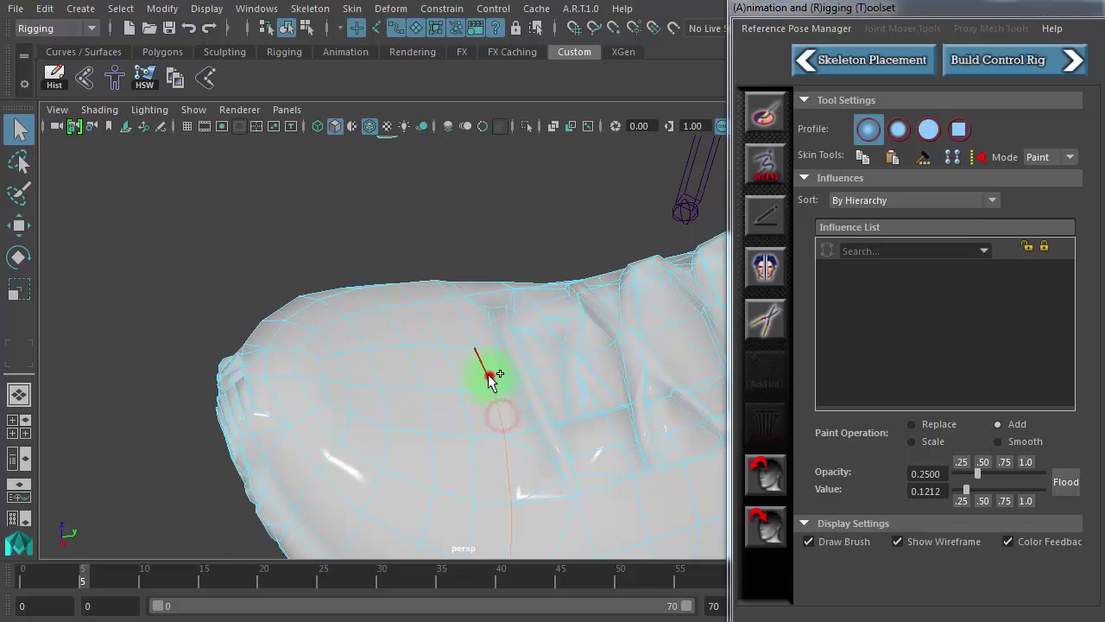
pyautogui.moveTo(462, 392)
pyautogui.keyDown('alt'); pyautogui.mouseDown()
pyautogui.moveTo(457, 493)
pyautogui.moveTo(455, 382)
pyautogui.mouseUp(); pyautogui.keyUp('alt')
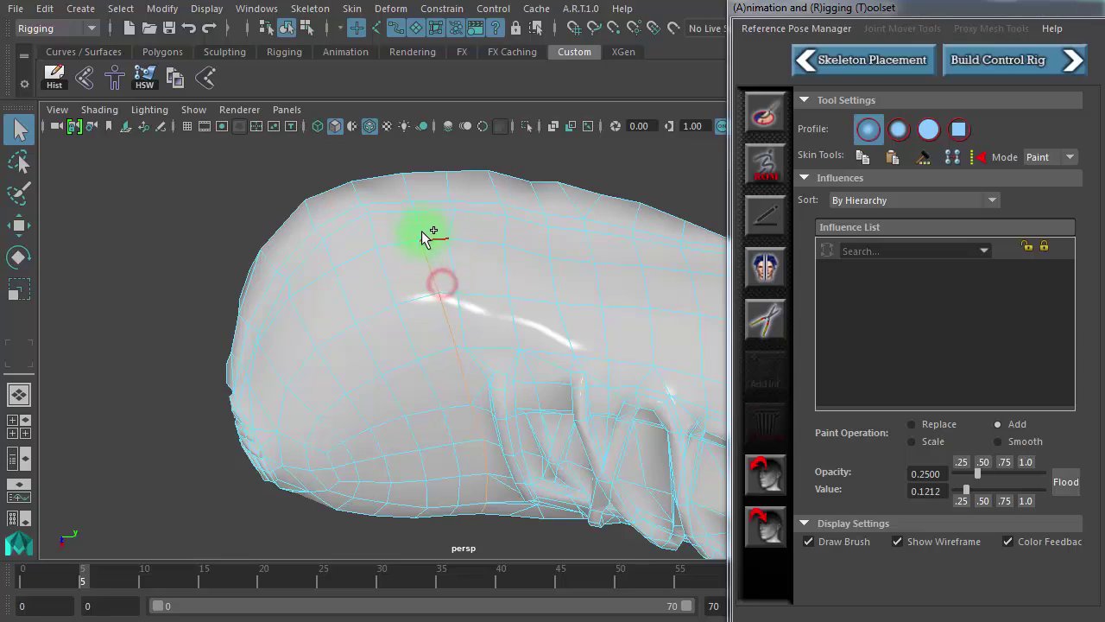
pyautogui.moveTo(423, 241)
pyautogui.keyDown('alt'); pyautogui.mouseDown()
pyautogui.moveTo(452, 333)
pyautogui.moveTo(420, 230)
pyautogui.moveTo(523, 402)
pyautogui.moveTo(439, 367)
pyautogui.moveTo(440, 383)
pyautogui.mouseUp(); pyautogui.keyUp('alt')
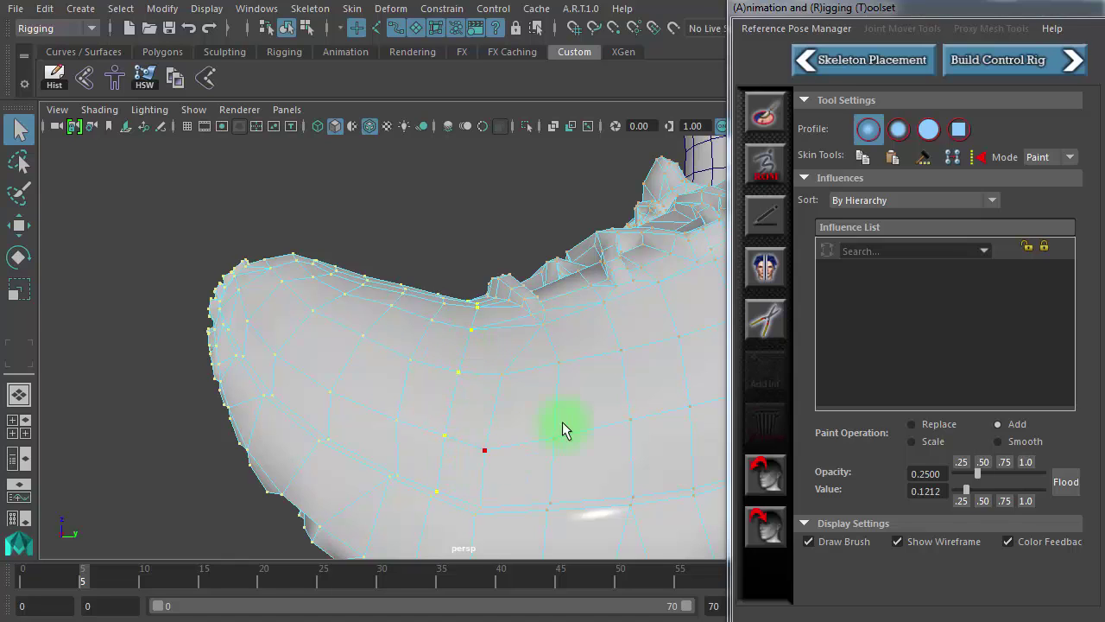
# Open Paint Skin Weights at frame 8, flood foot_l at 0.1212 four times, then return to frame 5.
pyautogui.click(761, 119)
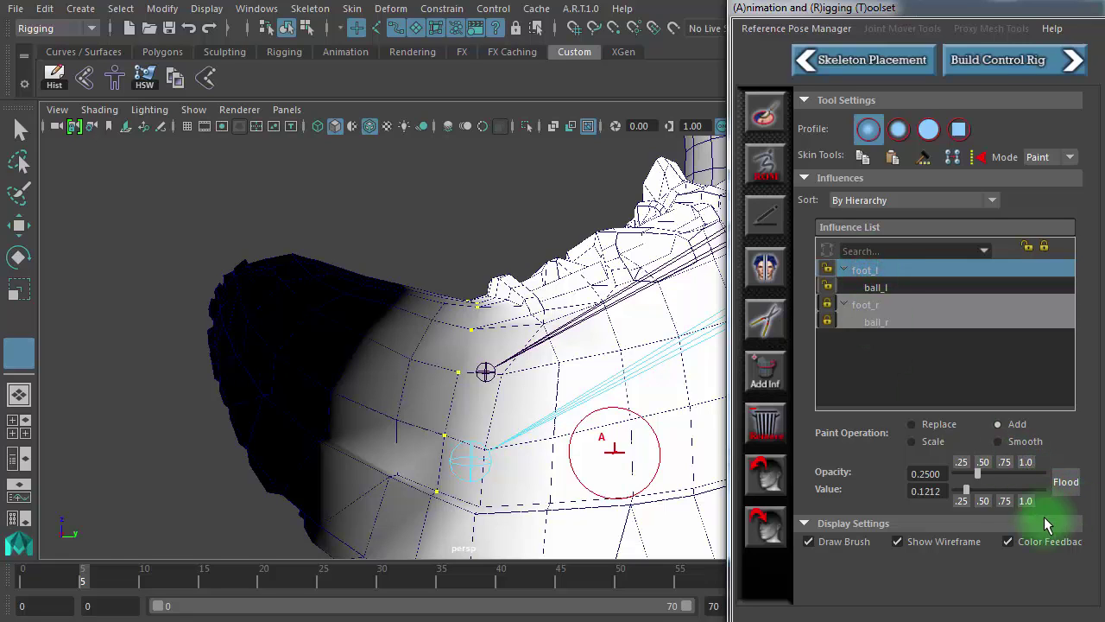
pyautogui.click(80, 576)
pyautogui.moveTo(80, 576); pyautogui.dragTo(116, 577)
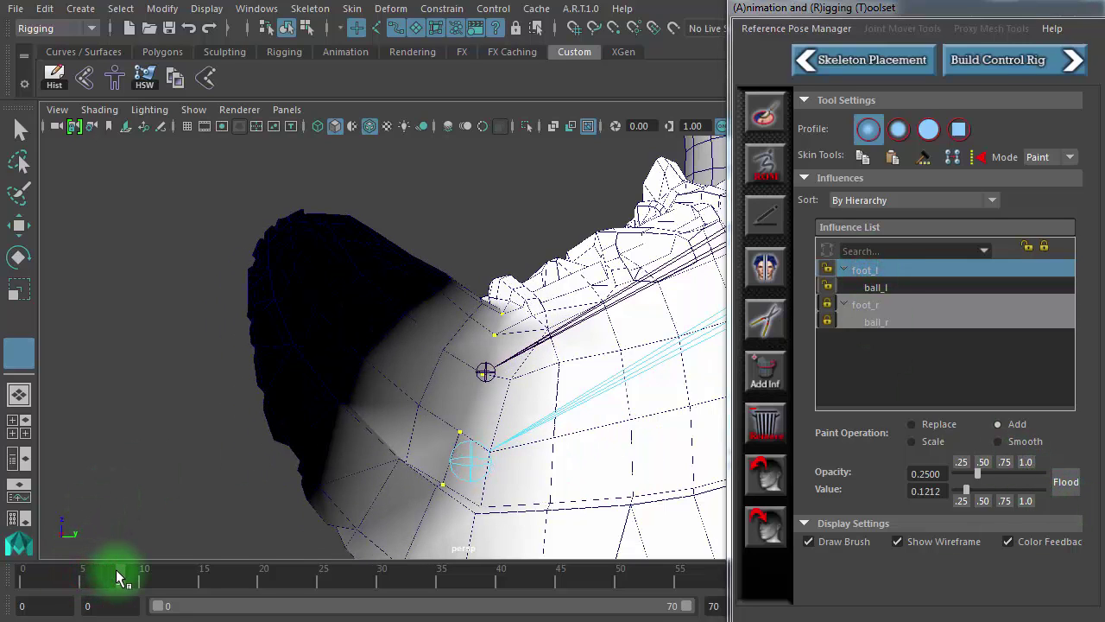
pyautogui.moveTo(410, 373); pyautogui.dragTo(509, 315)
pyautogui.click(1064, 484)
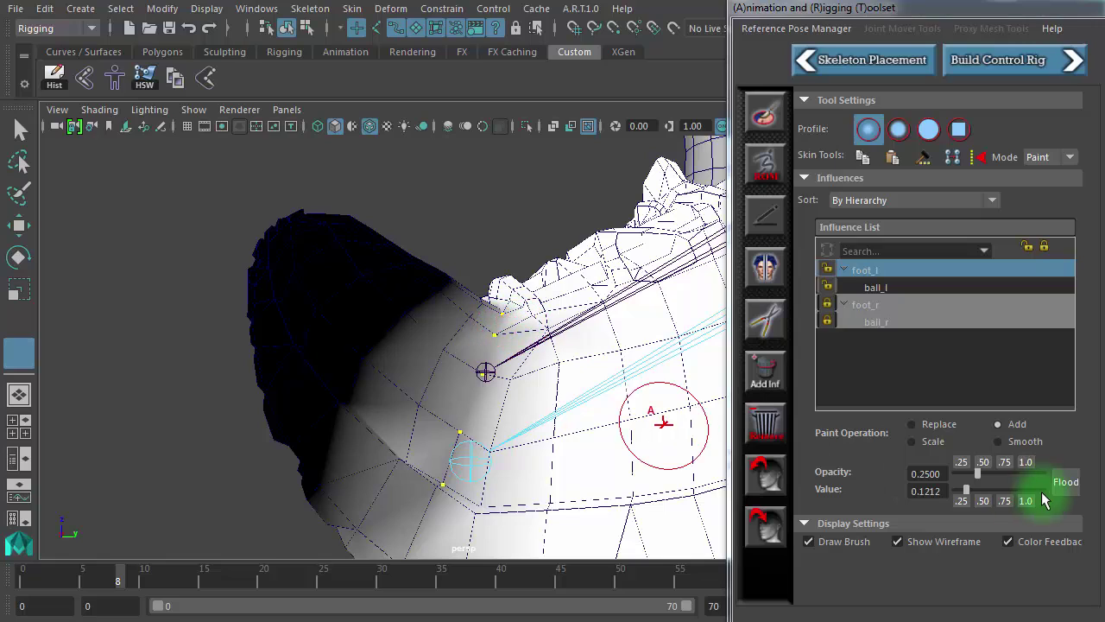
pyautogui.click(1065, 484)
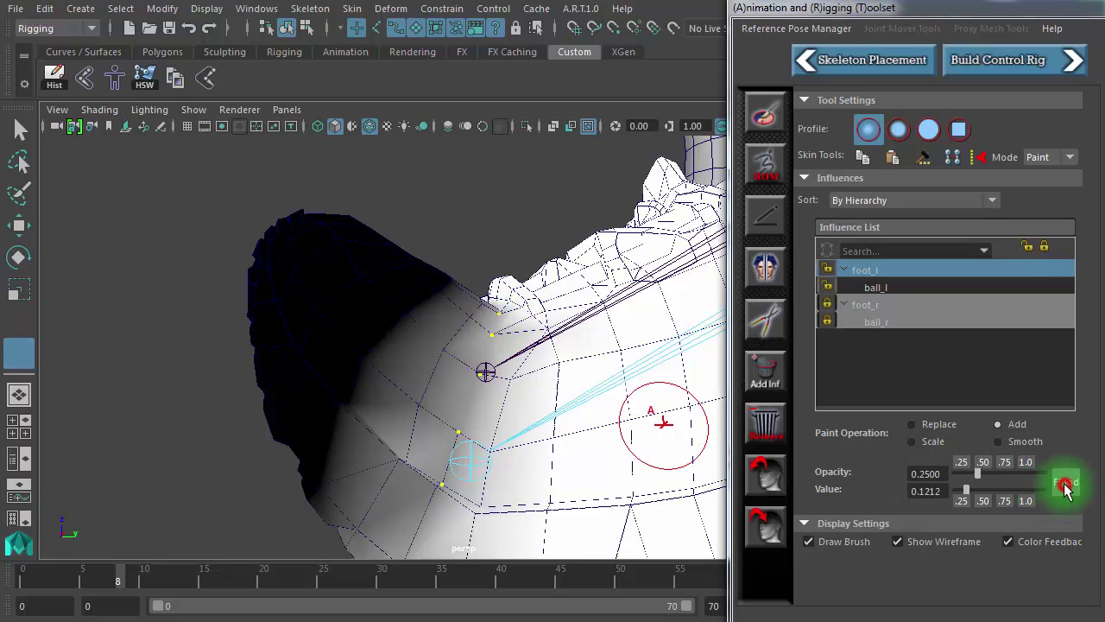
pyautogui.click(1065, 485)
pyautogui.click(1065, 485)
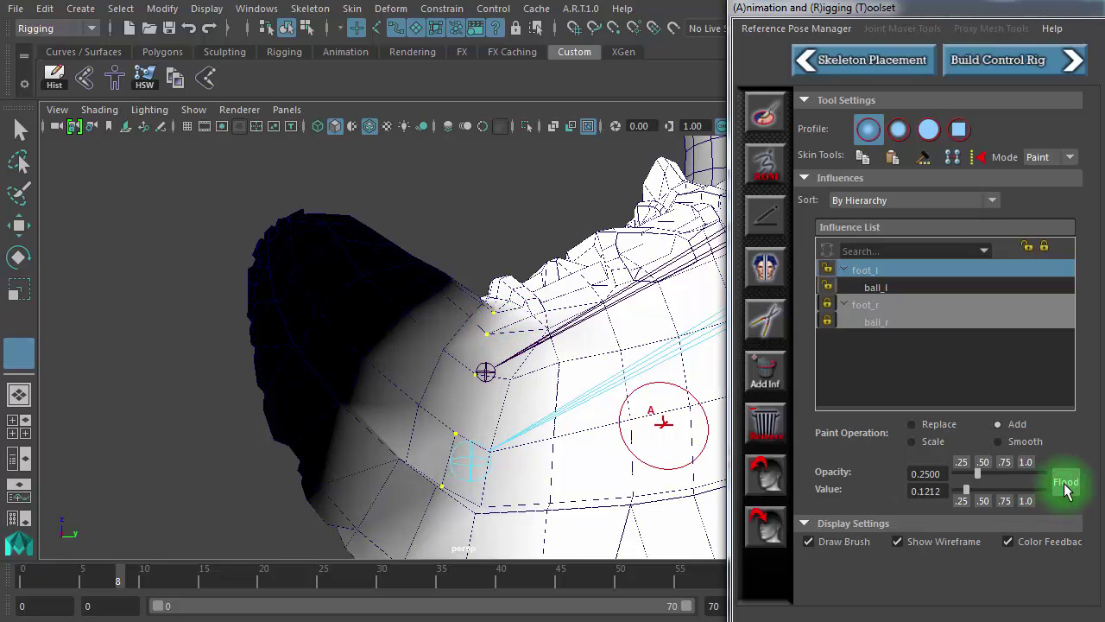
pyautogui.moveTo(168, 586)
pyautogui.mouseDown()
pyautogui.moveTo(54, 587)
pyautogui.moveTo(124, 582)
pyautogui.moveTo(82, 585)
pyautogui.mouseUp()
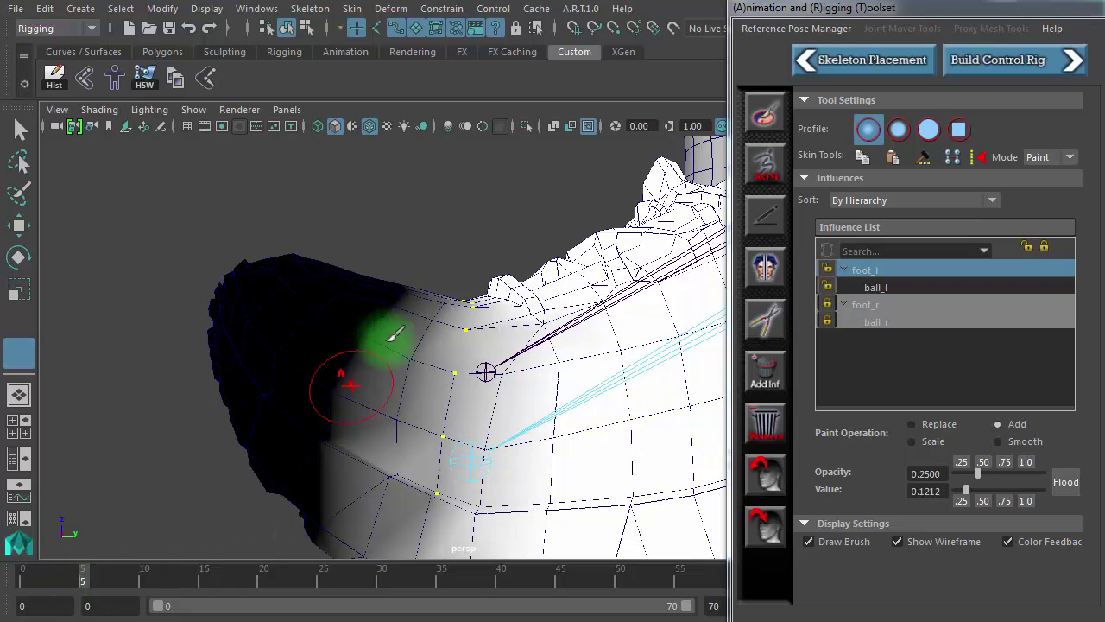
# Paint foot_l weight onto the toe crease and hide the joints.
pyautogui.moveTo(390, 337); pyautogui.dragTo(457, 321)
pyautogui.moveTo(86, 579); pyautogui.dragTo(118, 579)
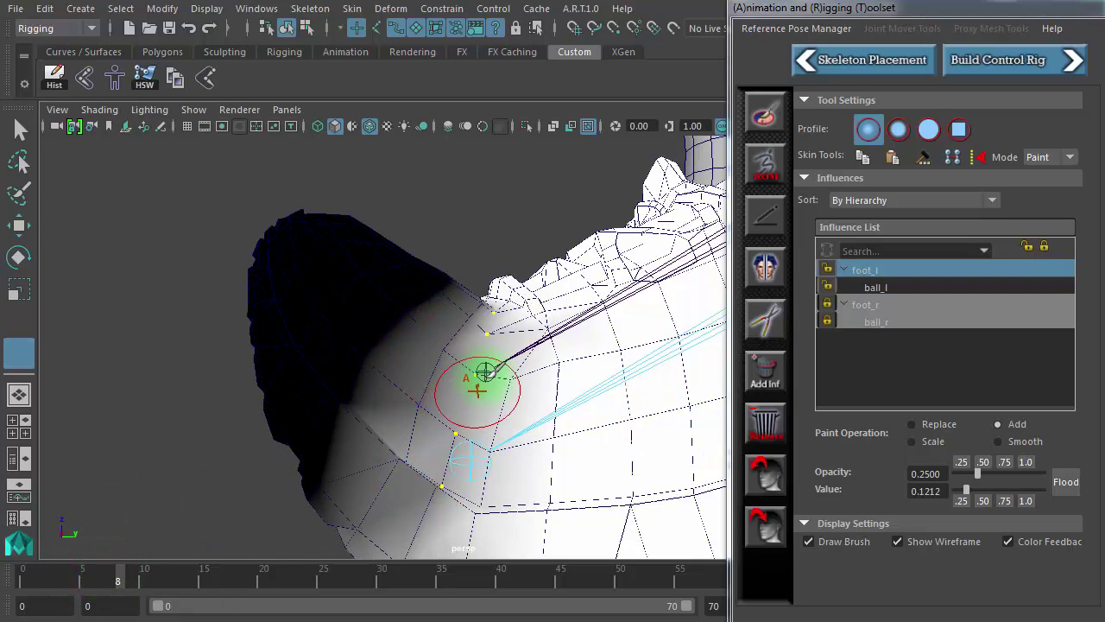
pyautogui.moveTo(486, 462)
pyautogui.keyDown('alt'); pyautogui.mouseDown()
pyautogui.moveTo(572, 469)
pyautogui.moveTo(567, 505)
pyautogui.moveTo(566, 306)
pyautogui.mouseUp(); pyautogui.keyUp('alt')
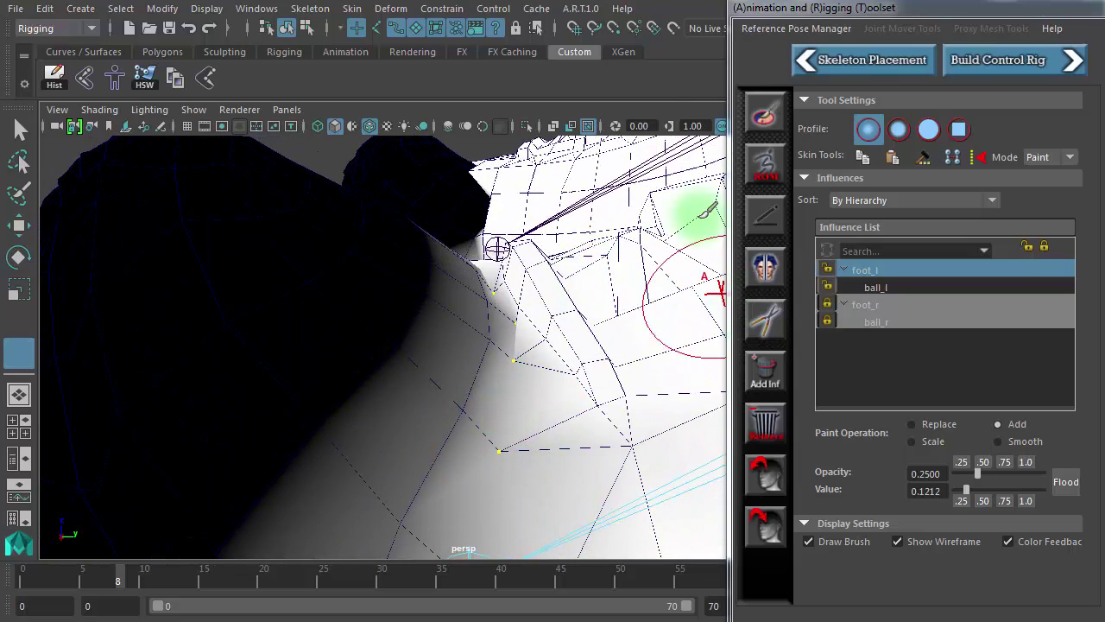
pyautogui.click(591, 127)
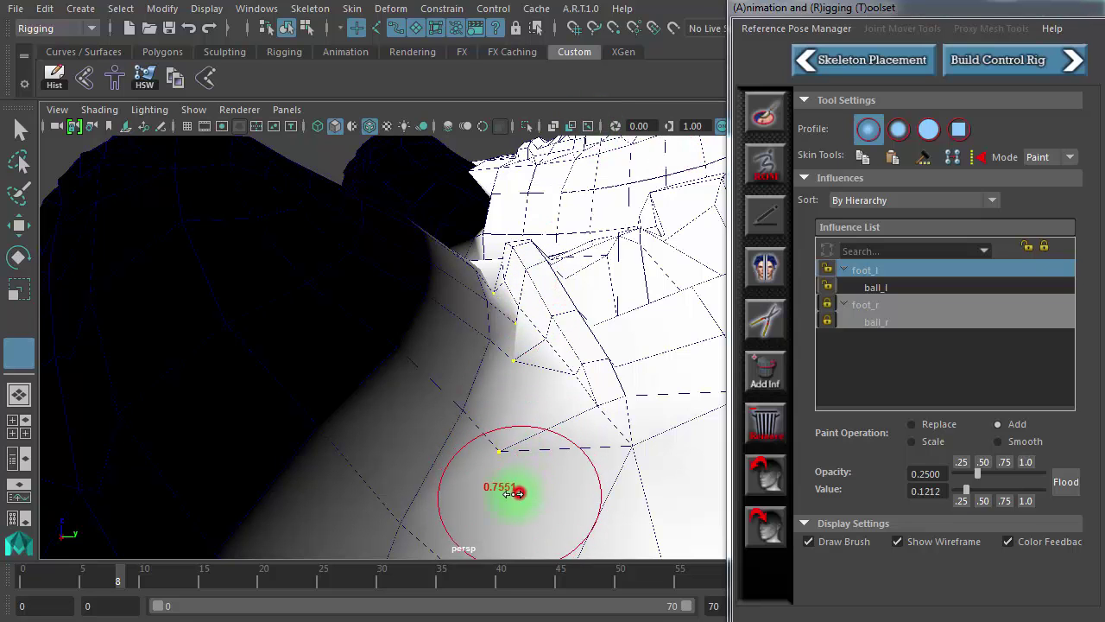
# With a smaller brush, paint ball_l on the toe while checking frames 6 and 7, then exit painting.
pyautogui.moveTo(516, 492)
pyautogui.mouseDown()
pyautogui.moveTo(479, 497)
pyautogui.moveTo(499, 417)
pyautogui.mouseUp()
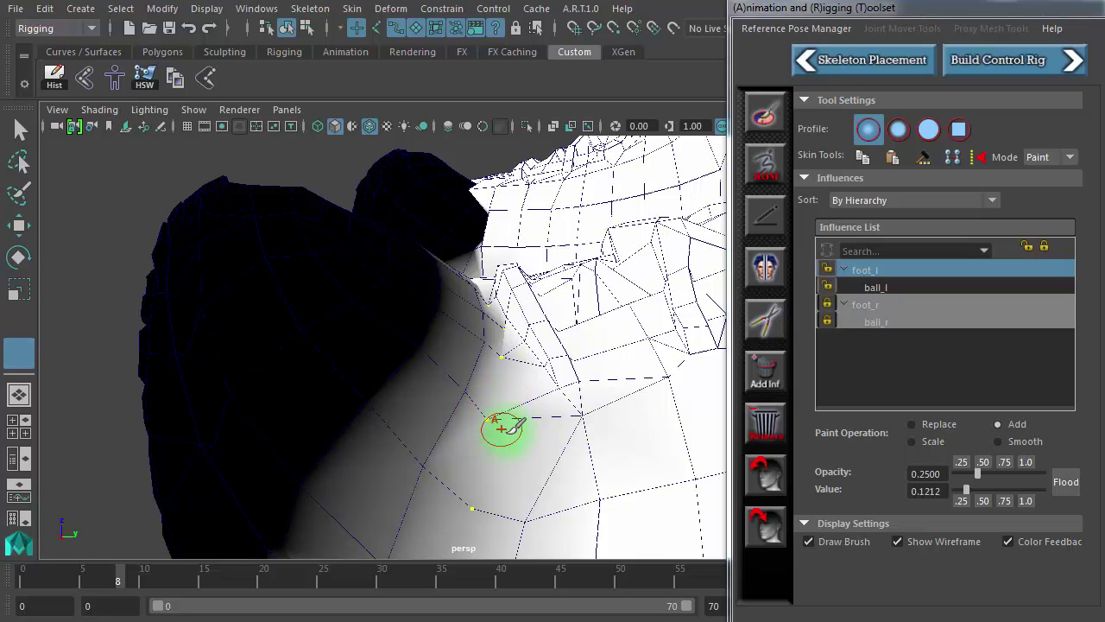
pyautogui.click(891, 288)
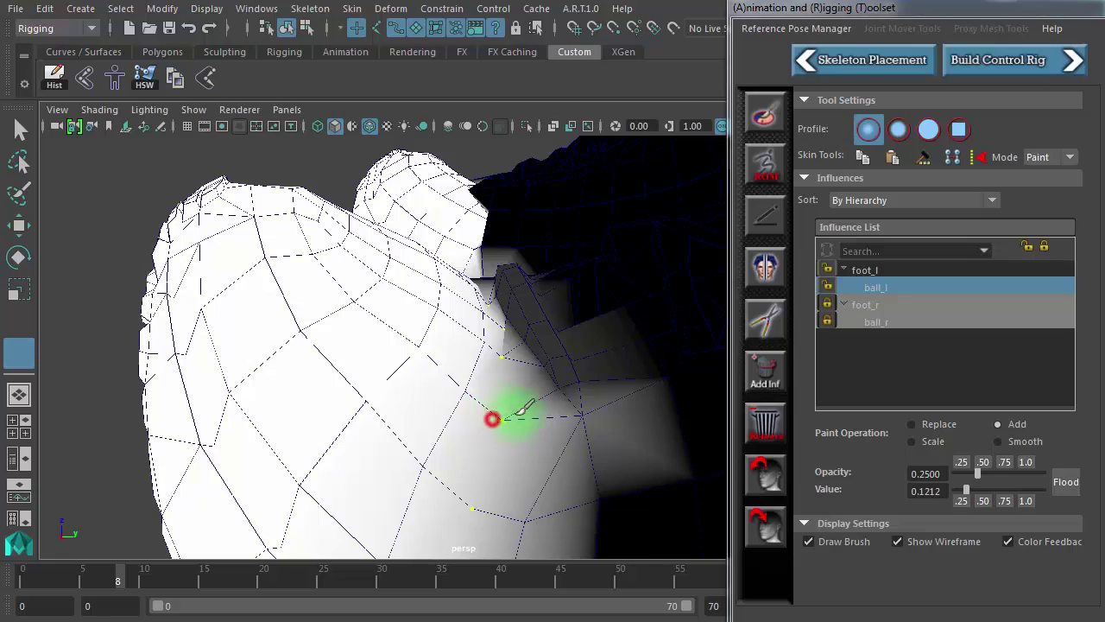
pyautogui.moveTo(529, 414)
pyautogui.keyDown('alt'); pyautogui.mouseDown()
pyautogui.moveTo(518, 464)
pyautogui.moveTo(624, 510)
pyautogui.moveTo(725, 518)
pyautogui.moveTo(559, 406)
pyautogui.moveTo(552, 365)
pyautogui.moveTo(572, 326)
pyautogui.mouseUp(); pyautogui.keyUp('alt')
pyautogui.moveTo(118, 580)
pyautogui.mouseDown()
pyautogui.moveTo(69, 584)
pyautogui.moveTo(106, 584)
pyautogui.mouseUp()
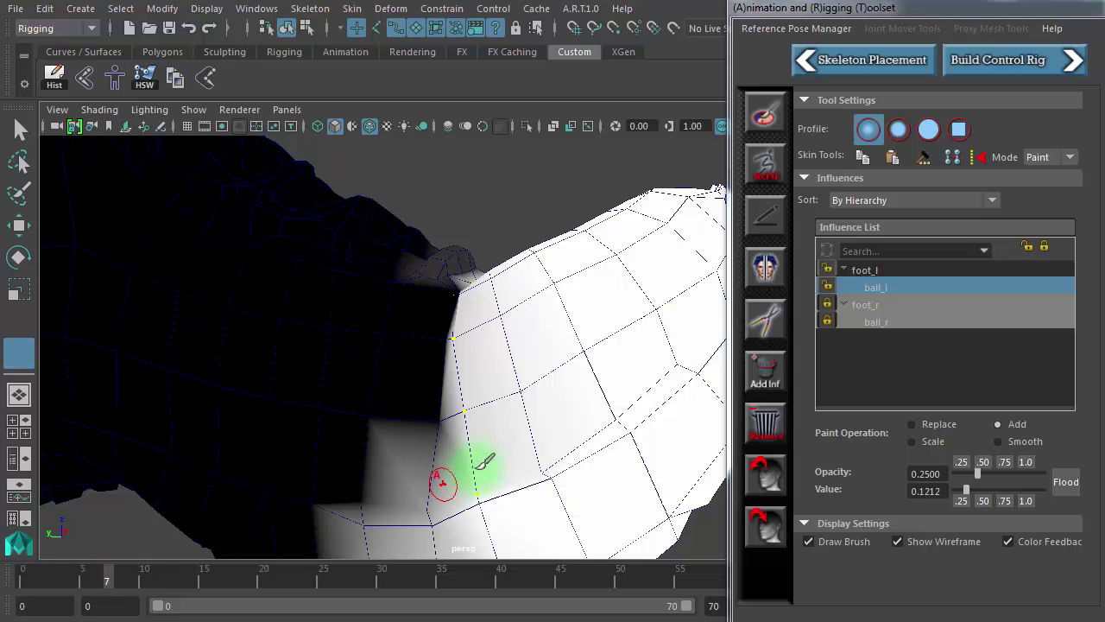
pyautogui.click(492, 423)
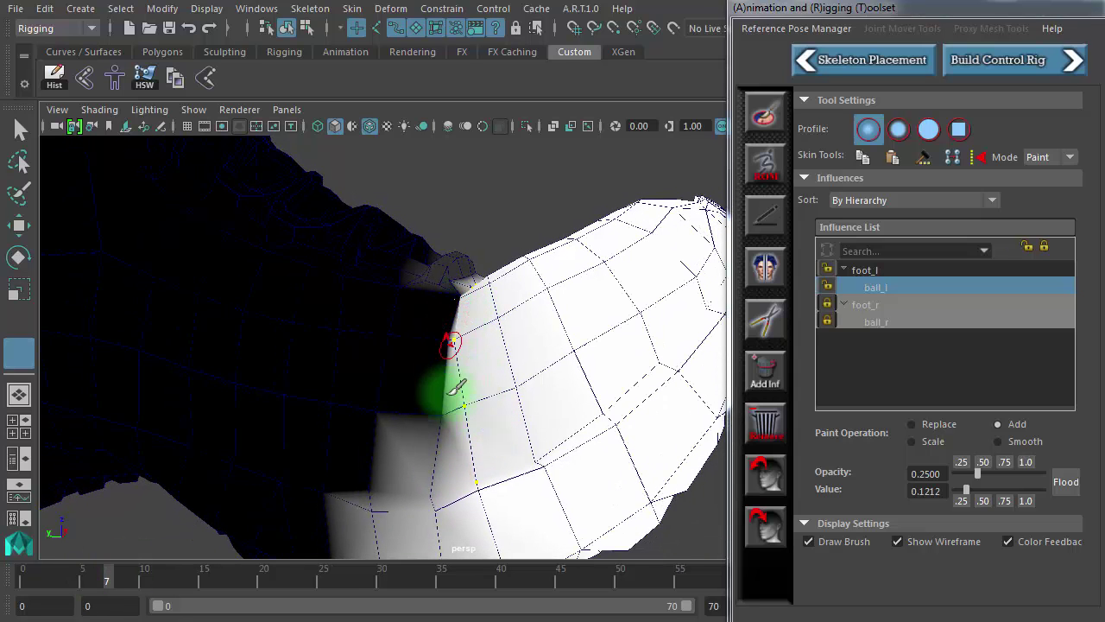
pyautogui.click(23, 136)
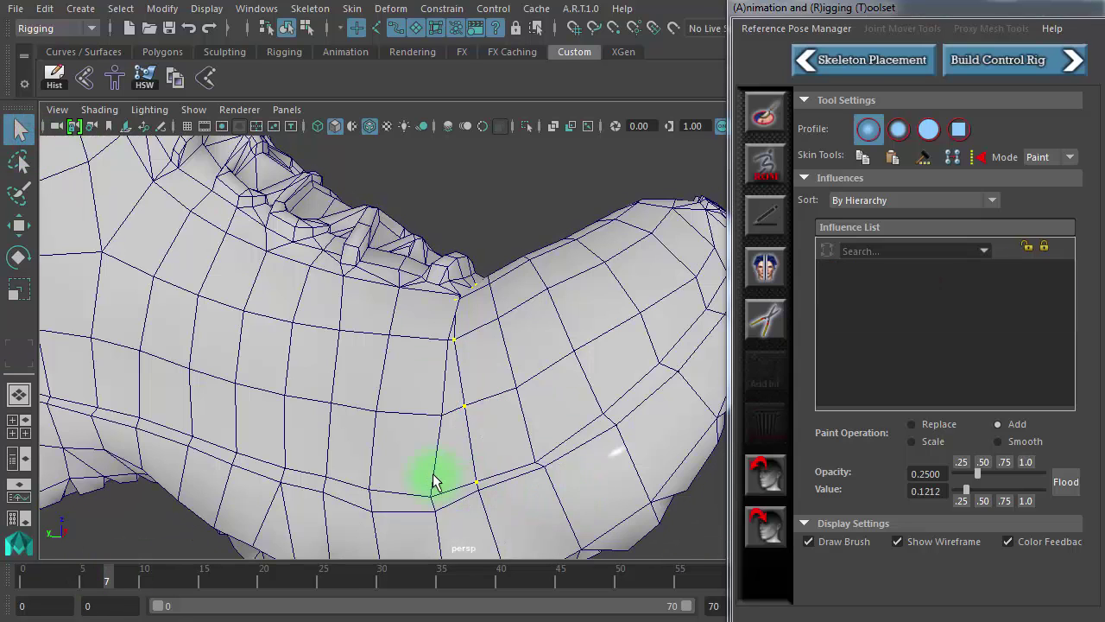
# Select a toe-crease edge and hammer its skin weights with the HSW shelf button.
pyautogui.moveTo(431, 368); pyautogui.dragTo(424, 321, button='right')
pyautogui.click(458, 380)
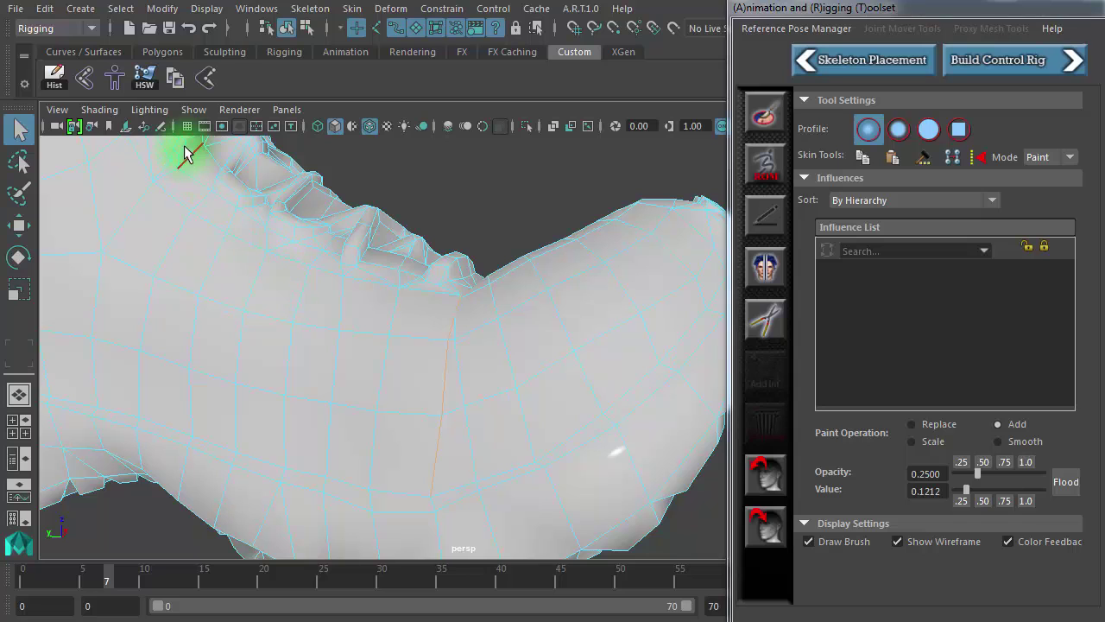
pyautogui.click(152, 81)
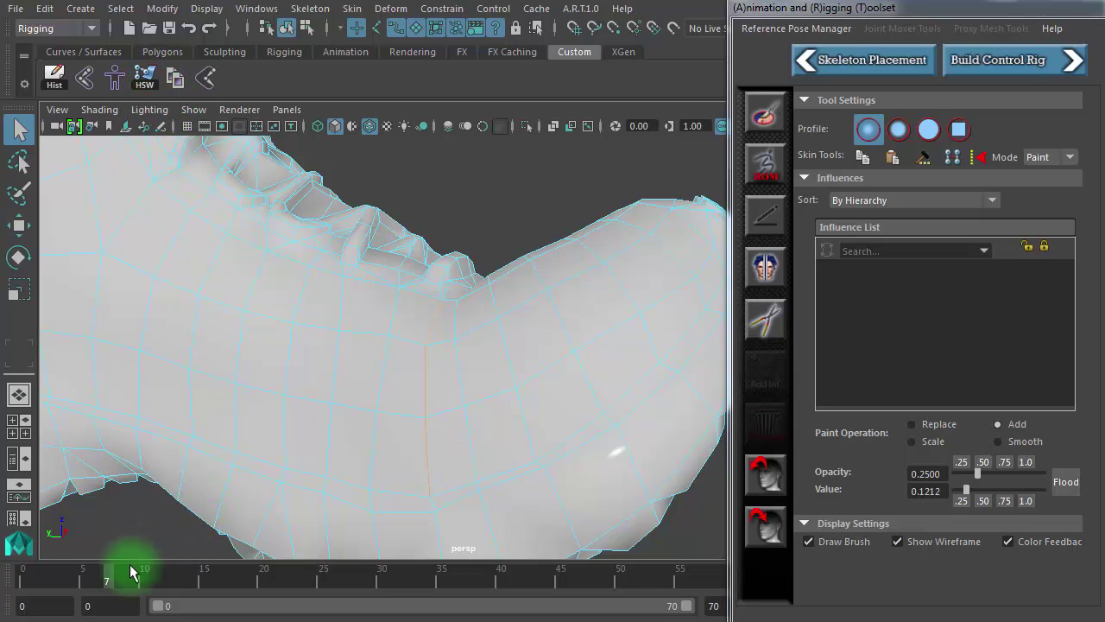
# Check the crease across frames 0 to 10, then return to object mode and reopen weight painting.
pyautogui.moveTo(104, 578)
pyautogui.mouseDown()
pyautogui.moveTo(28, 580)
pyautogui.moveTo(150, 584)
pyautogui.mouseUp()
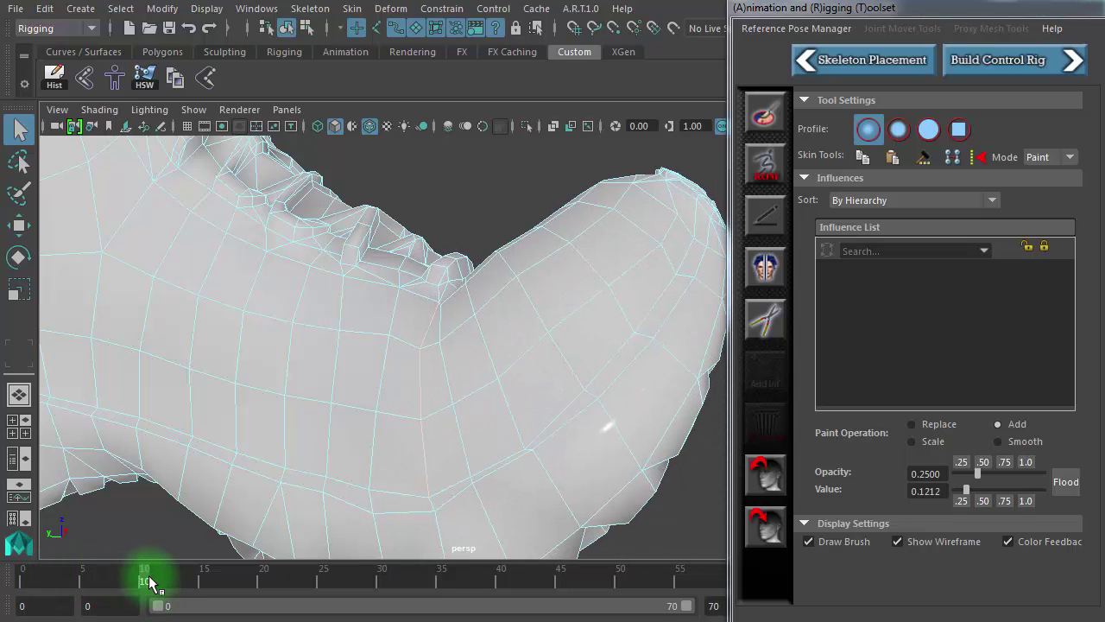
pyautogui.moveTo(553, 431)
pyautogui.keyDown('alt'); pyautogui.mouseDown(button='right')
pyautogui.moveTo(592, 436)
pyautogui.moveTo(575, 368)
pyautogui.moveTo(565, 395)
pyautogui.moveTo(488, 391)
pyautogui.moveTo(671, 400)
pyautogui.moveTo(592, 389)
pyautogui.mouseUp(button='right'); pyautogui.keyUp('alt')
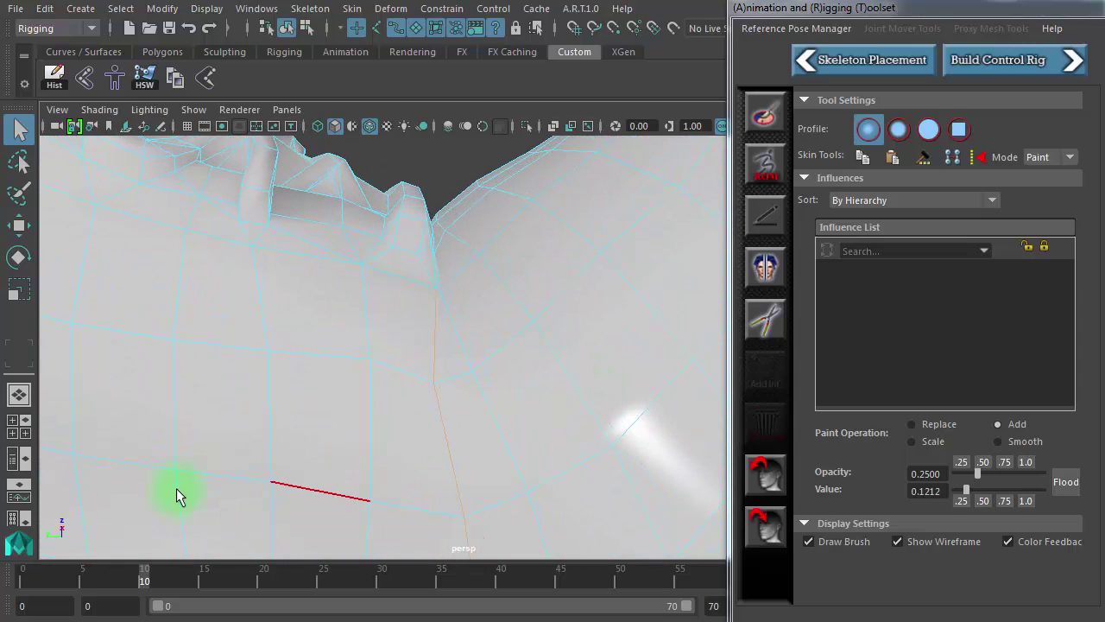
pyautogui.moveTo(144, 587)
pyautogui.mouseDown()
pyautogui.moveTo(69, 587)
pyautogui.moveTo(109, 575)
pyautogui.moveTo(144, 586)
pyautogui.mouseUp()
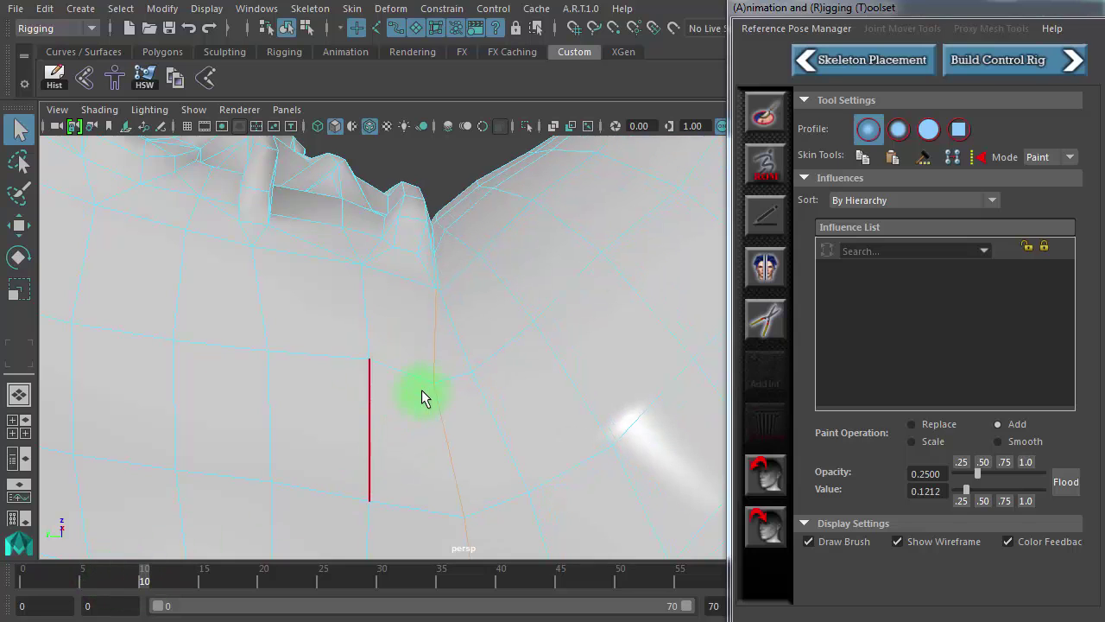
pyautogui.moveTo(412, 375)
pyautogui.keyDown('alt'); pyautogui.mouseDown()
pyautogui.moveTo(291, 353)
pyautogui.moveTo(528, 357)
pyautogui.mouseUp(); pyautogui.keyUp('alt')
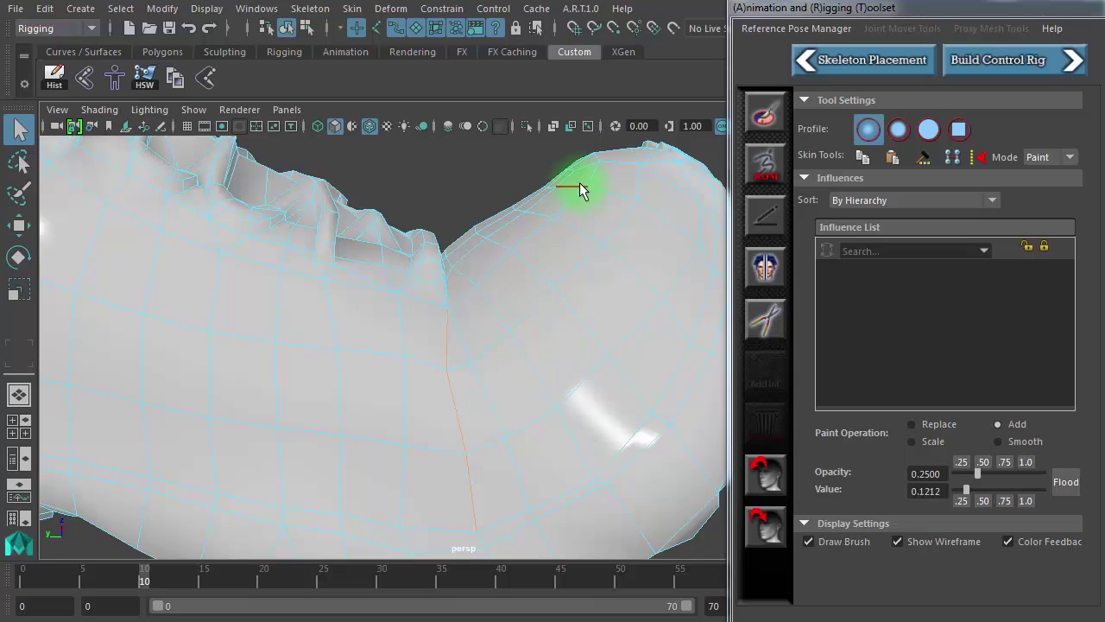
pyautogui.moveTo(580, 189); pyautogui.dragTo(592, 173, button='right')
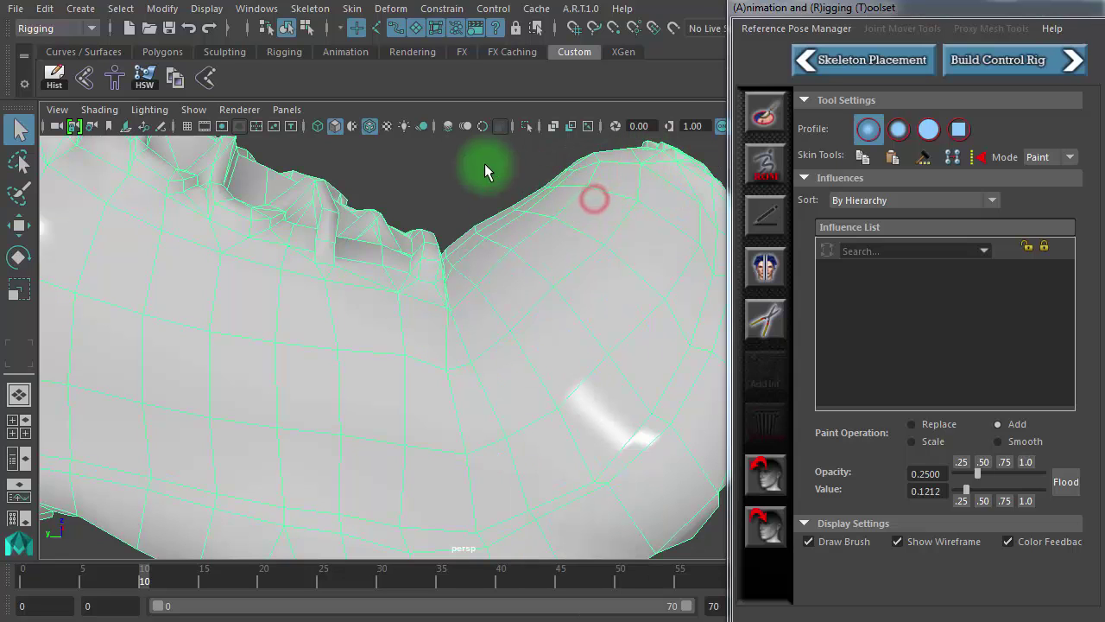
pyautogui.click(765, 115)
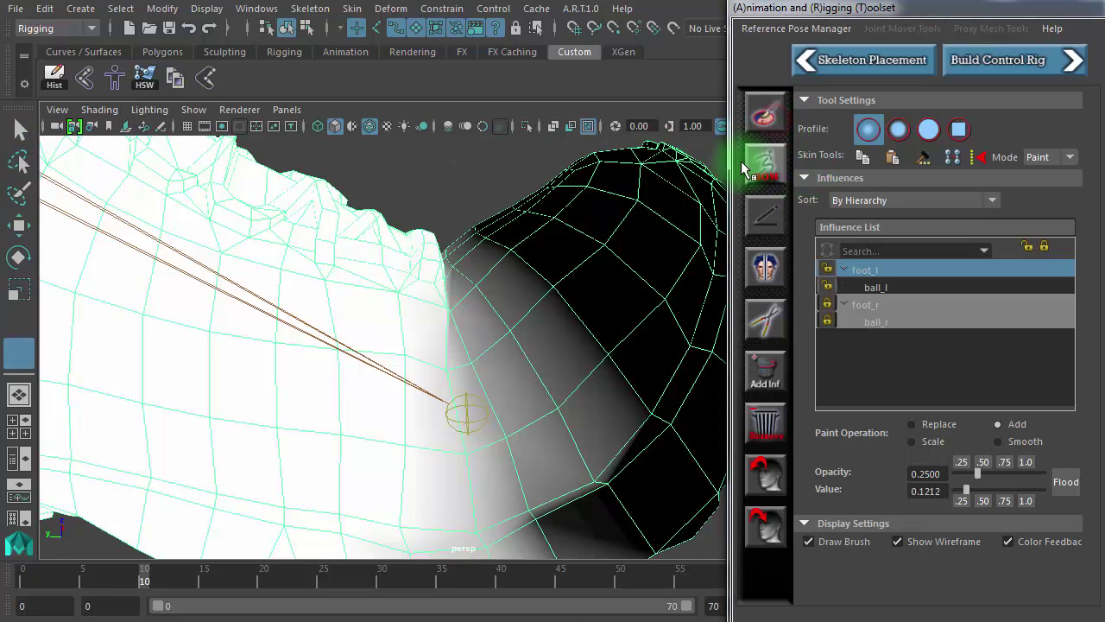
# Hide the joints and brush ball_l weight across the left shoe's toe crease, checking foot_l.
pyautogui.click(588, 126)
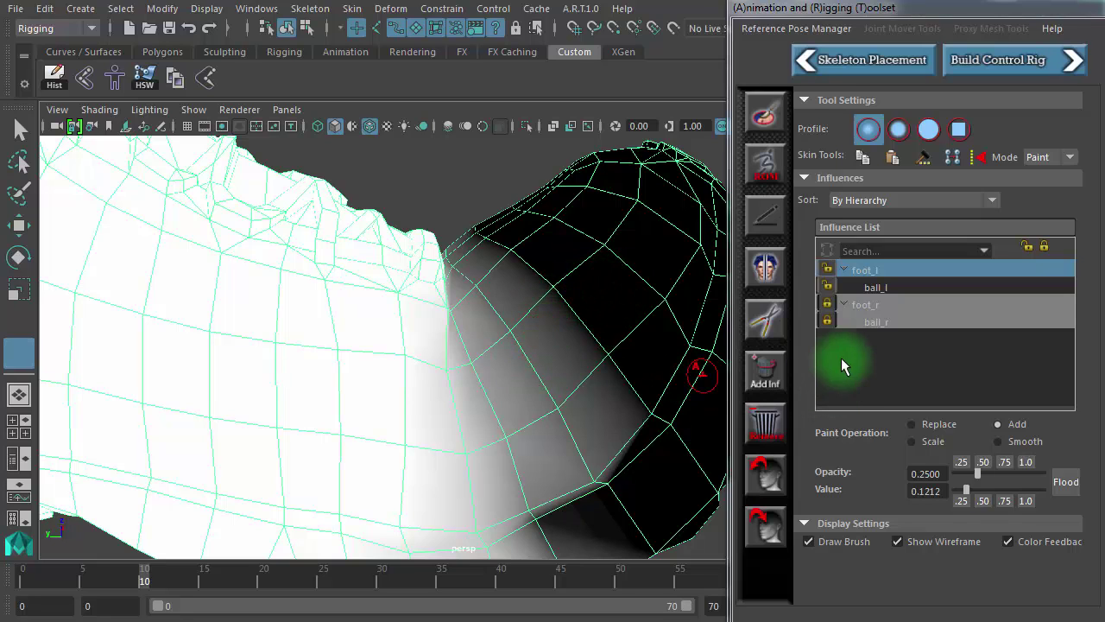
pyautogui.click(883, 288)
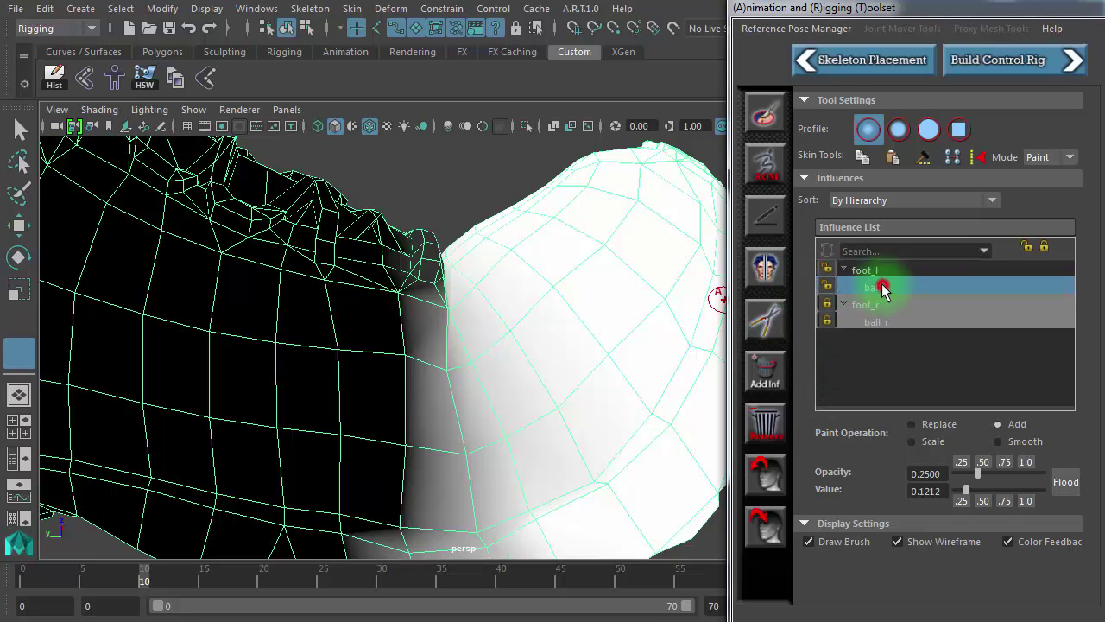
pyautogui.moveTo(406, 350)
pyautogui.mouseDown()
pyautogui.moveTo(510, 366)
pyautogui.moveTo(411, 362)
pyautogui.mouseUp()
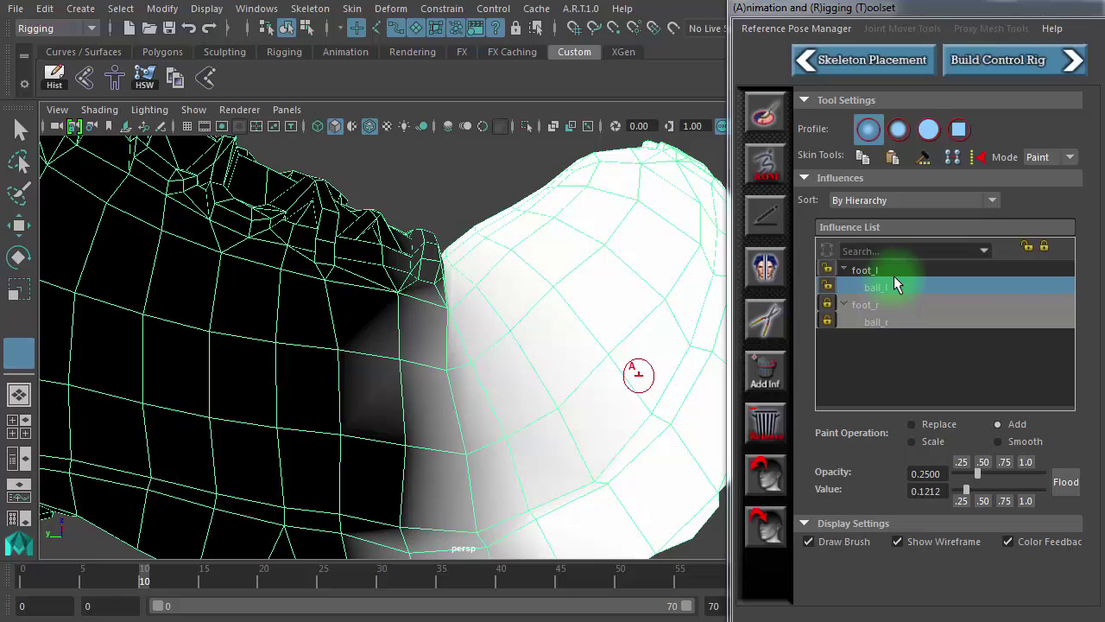
pyautogui.click(897, 271)
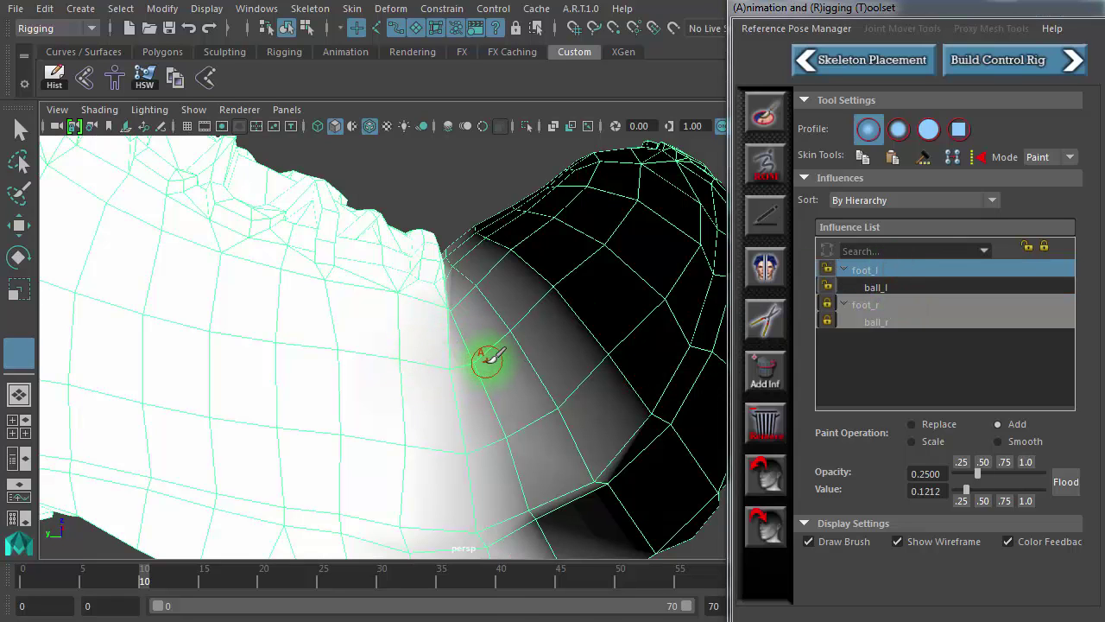
pyautogui.keyDown('alt'); pyautogui.moveTo(520, 474); pyautogui.dragTo(484, 462); pyautogui.keyUp('alt')
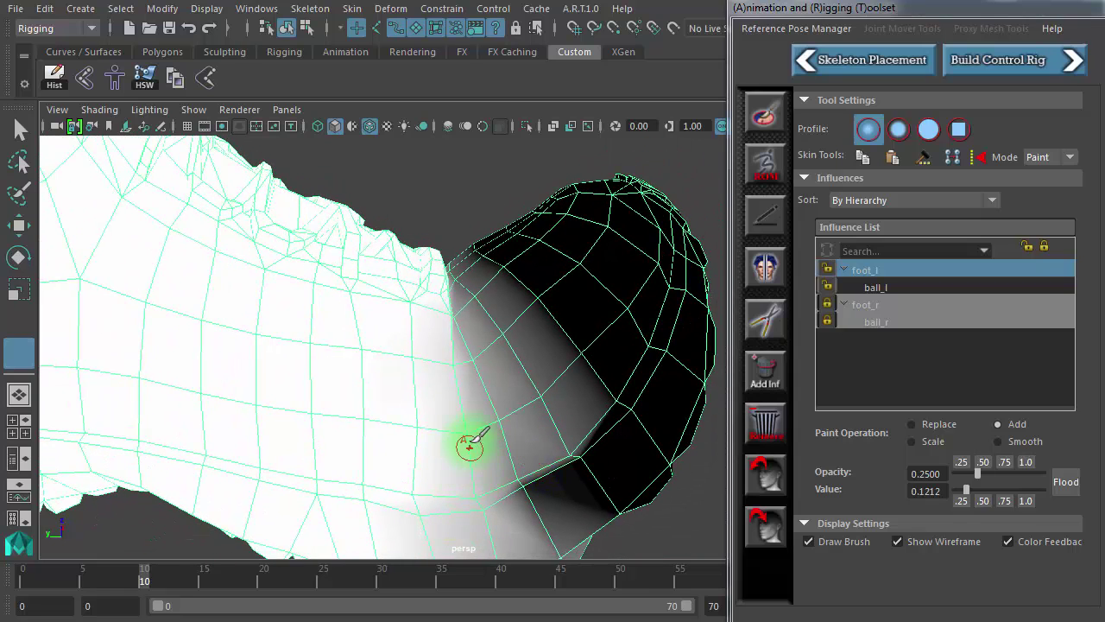
# Add more ball_l weight along the seam, then touch up foot_l on the crease.
pyautogui.click(872, 287)
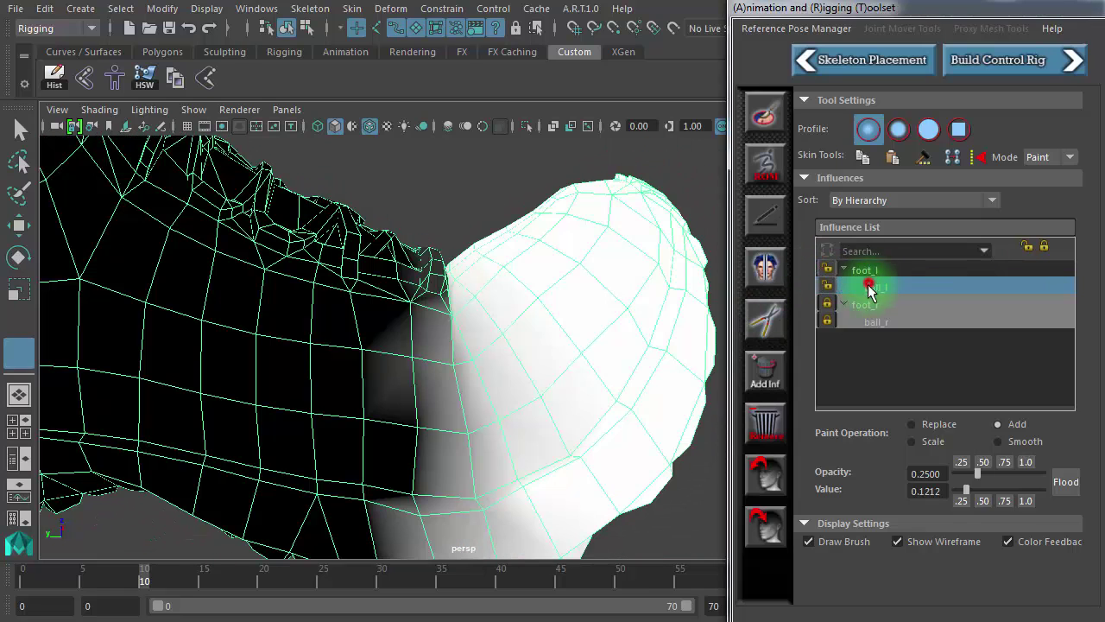
pyautogui.click(464, 428)
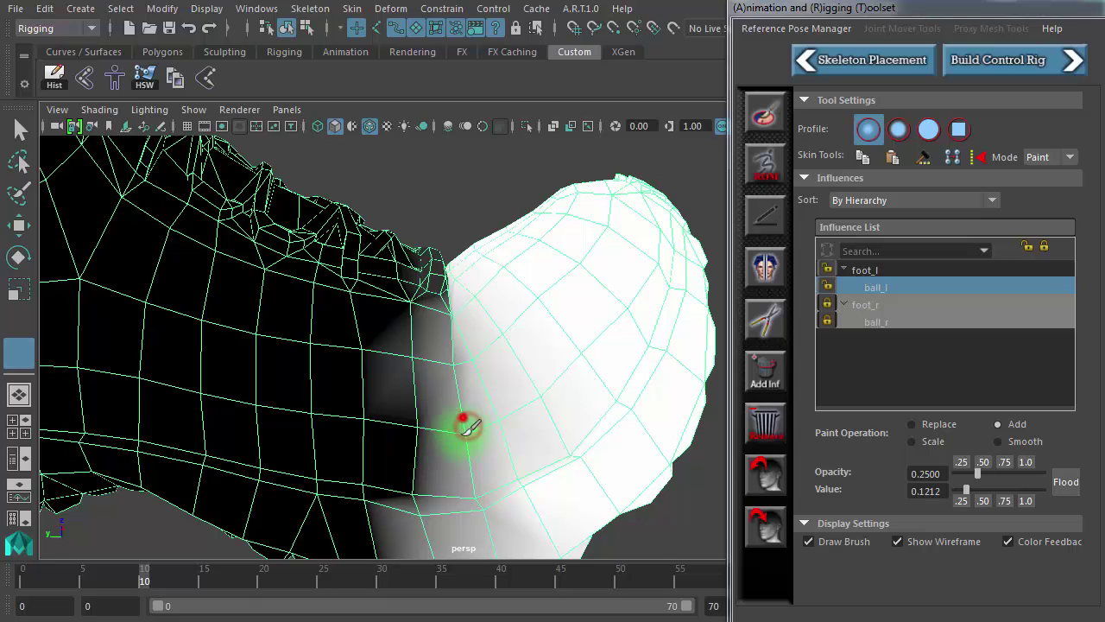
pyautogui.click(466, 299)
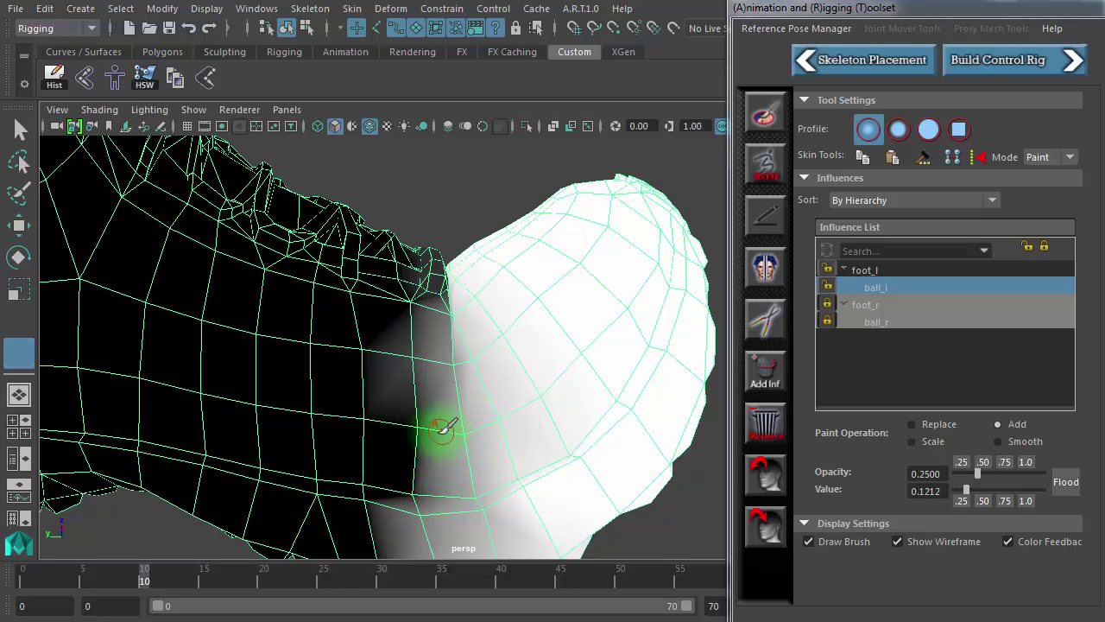
pyautogui.moveTo(428, 430)
pyautogui.mouseDown()
pyautogui.moveTo(398, 431)
pyautogui.moveTo(492, 406)
pyautogui.moveTo(414, 414)
pyautogui.moveTo(509, 417)
pyautogui.mouseUp()
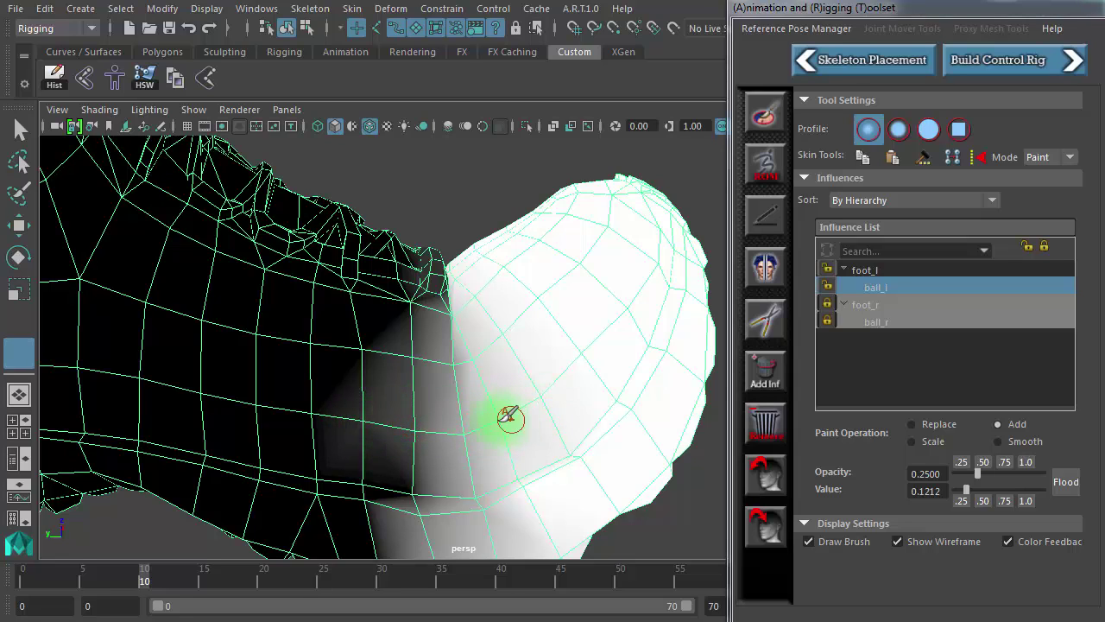
pyautogui.click(864, 270)
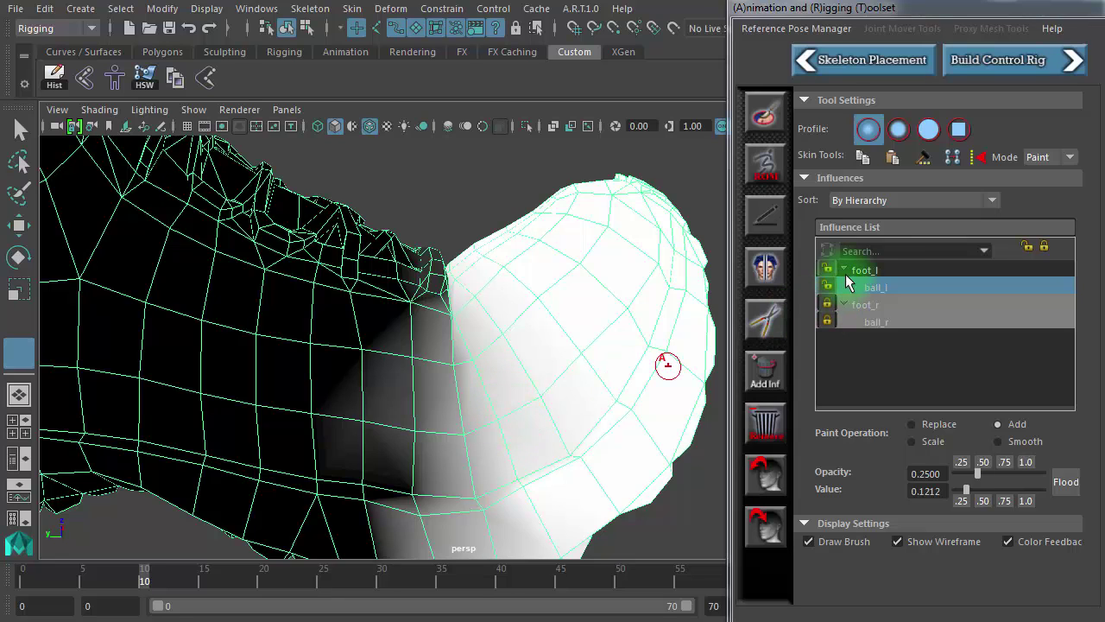
pyautogui.click(864, 271)
pyautogui.click(500, 411)
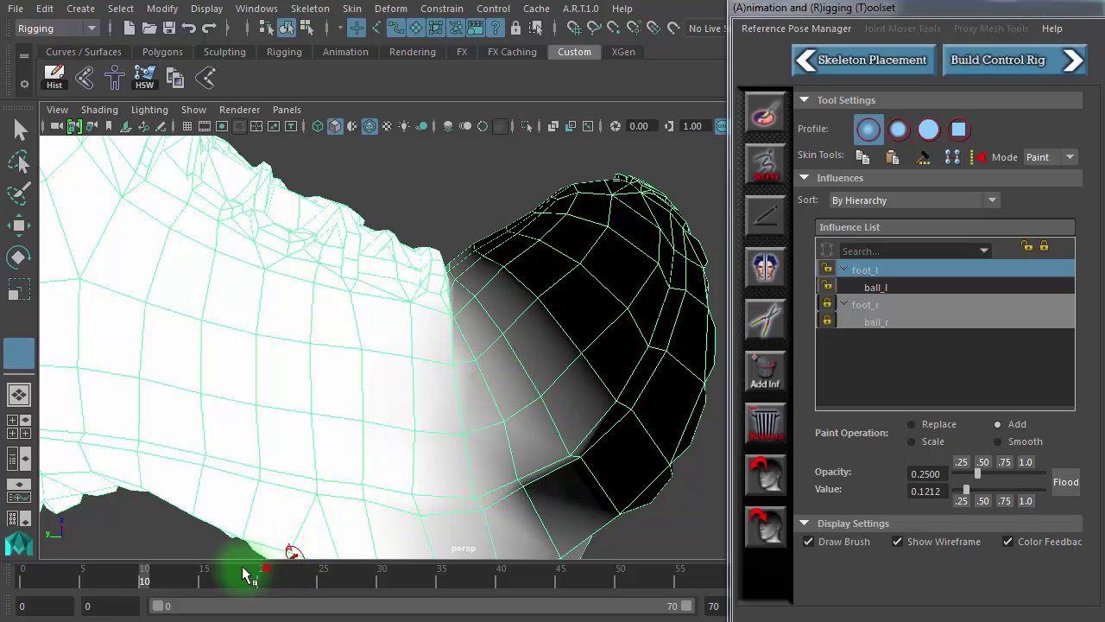
# Scrub between frames 1 and 7 from several angles to check the shoe's toe bend.
pyautogui.moveTo(146, 570)
pyautogui.mouseDown()
pyautogui.moveTo(40, 566)
pyautogui.moveTo(177, 580)
pyautogui.moveTo(62, 563)
pyautogui.moveTo(371, 549)
pyautogui.moveTo(315, 499)
pyautogui.moveTo(328, 461)
pyautogui.moveTo(259, 469)
pyautogui.mouseUp()
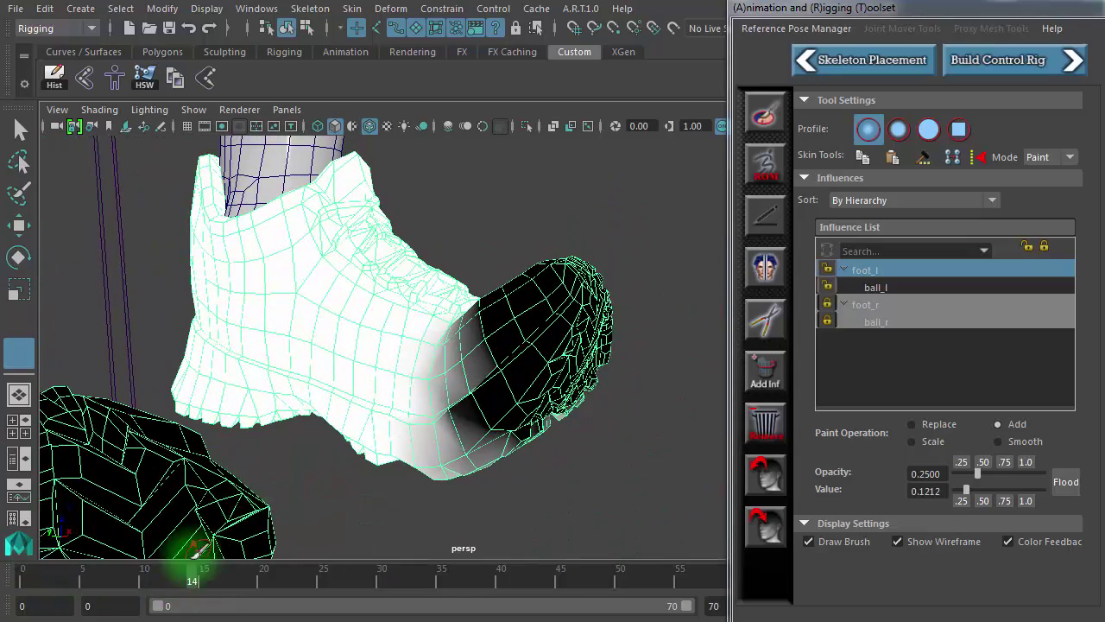
pyautogui.moveTo(185, 583)
pyautogui.mouseDown()
pyautogui.moveTo(52, 579)
pyautogui.moveTo(180, 604)
pyautogui.mouseUp()
pyautogui.moveTo(634, 526)
pyautogui.keyDown('alt'); pyautogui.mouseDown()
pyautogui.moveTo(289, 511)
pyautogui.moveTo(320, 509)
pyautogui.mouseUp(); pyautogui.keyUp('alt')
pyautogui.moveTo(147, 574)
pyautogui.mouseDown()
pyautogui.moveTo(23, 552)
pyautogui.moveTo(111, 584)
pyautogui.moveTo(97, 592)
pyautogui.moveTo(148, 584)
pyautogui.moveTo(78, 585)
pyautogui.moveTo(195, 585)
pyautogui.mouseUp()
pyautogui.scroll(3, 481, 464)
pyautogui.scroll(2, 630, 439)
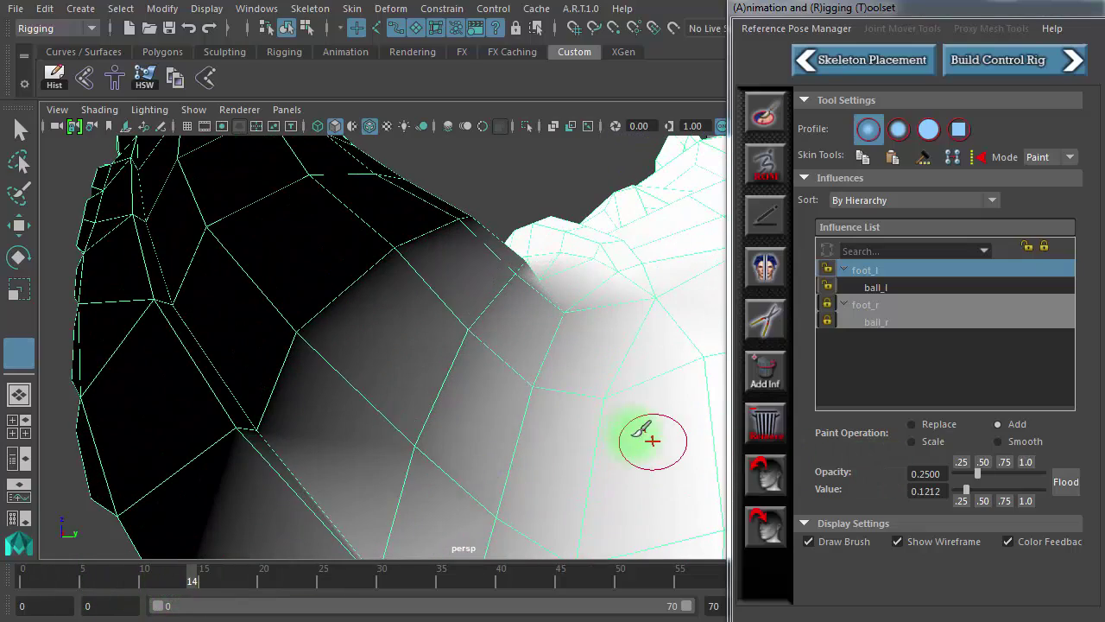
pyautogui.scroll(2, 523, 452)
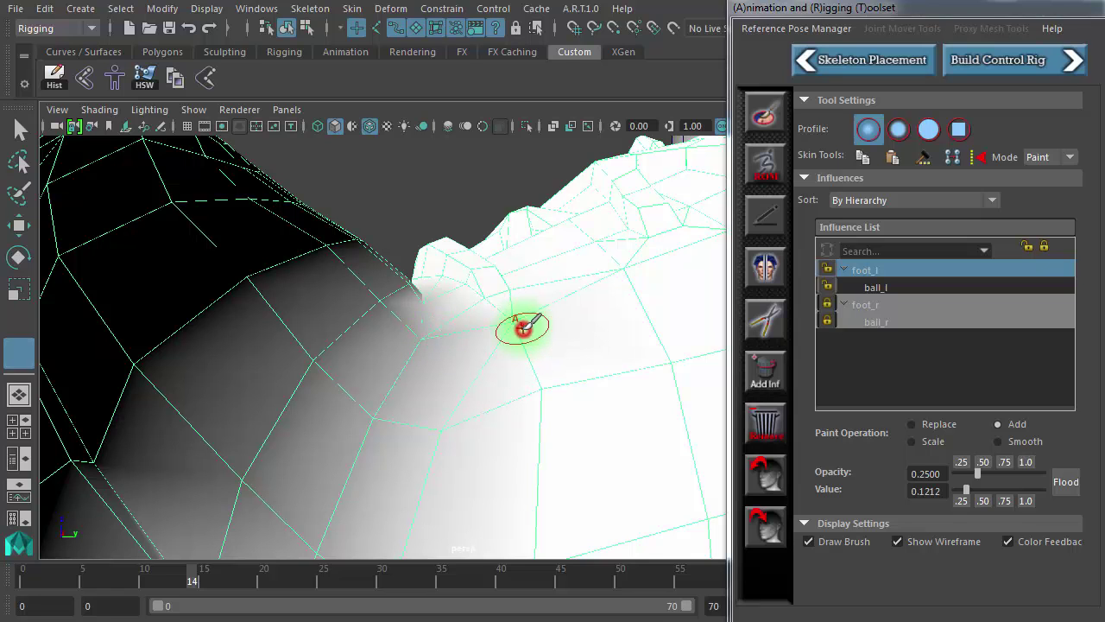
pyautogui.moveTo(114, 582)
pyautogui.mouseDown()
pyautogui.moveTo(193, 586)
pyautogui.moveTo(55, 583)
pyautogui.moveTo(234, 583)
pyautogui.moveTo(99, 582)
pyautogui.moveTo(203, 582)
pyautogui.mouseUp()
pyautogui.scroll(-5, 475, 469)
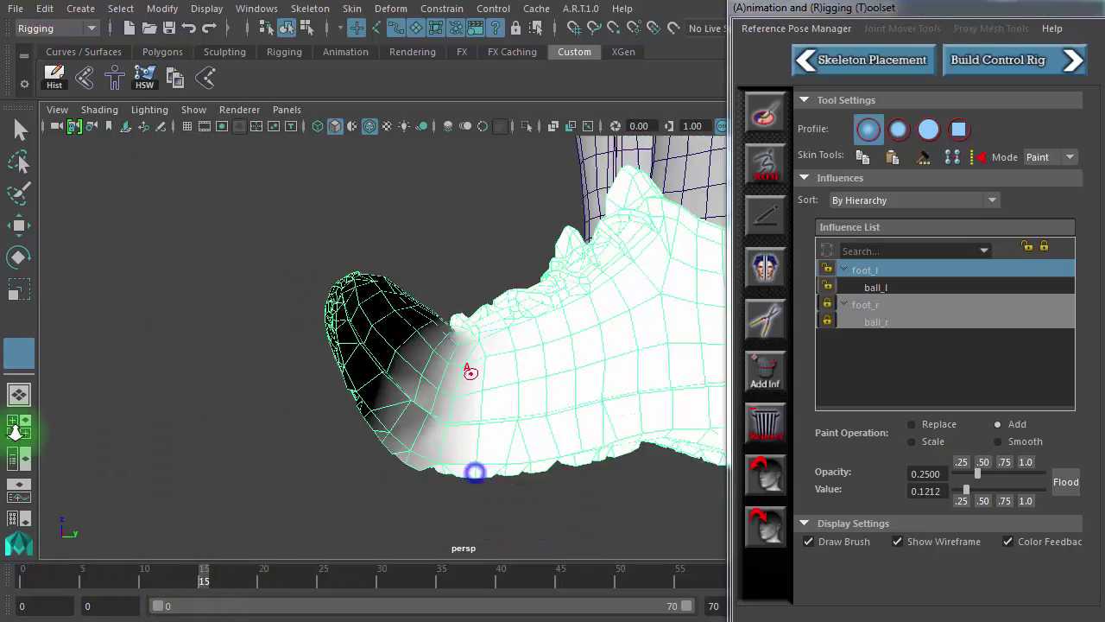
pyautogui.moveTo(443, 481)
pyautogui.keyDown('alt'); pyautogui.mouseDown()
pyautogui.moveTo(708, 486)
pyautogui.moveTo(234, 406)
pyautogui.moveTo(449, 439)
pyautogui.moveTo(308, 456)
pyautogui.moveTo(596, 451)
pyautogui.mouseUp(); pyautogui.keyUp('alt')
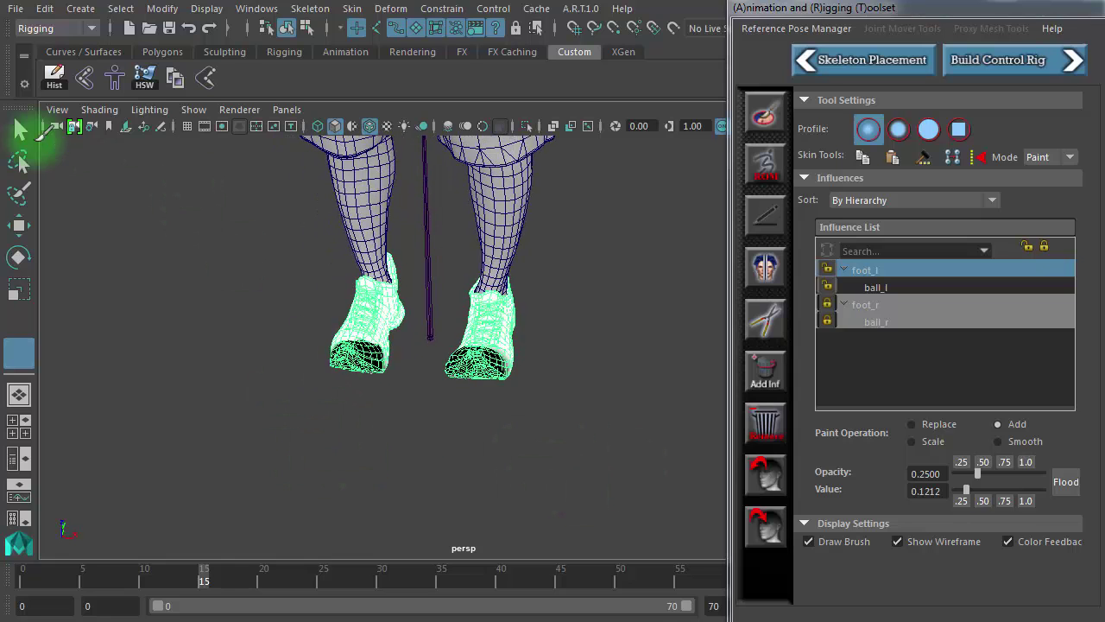
# Exit weight painting, deselect the shoes and switch to smooth shaded without wireframe.
pyautogui.click(26, 130)
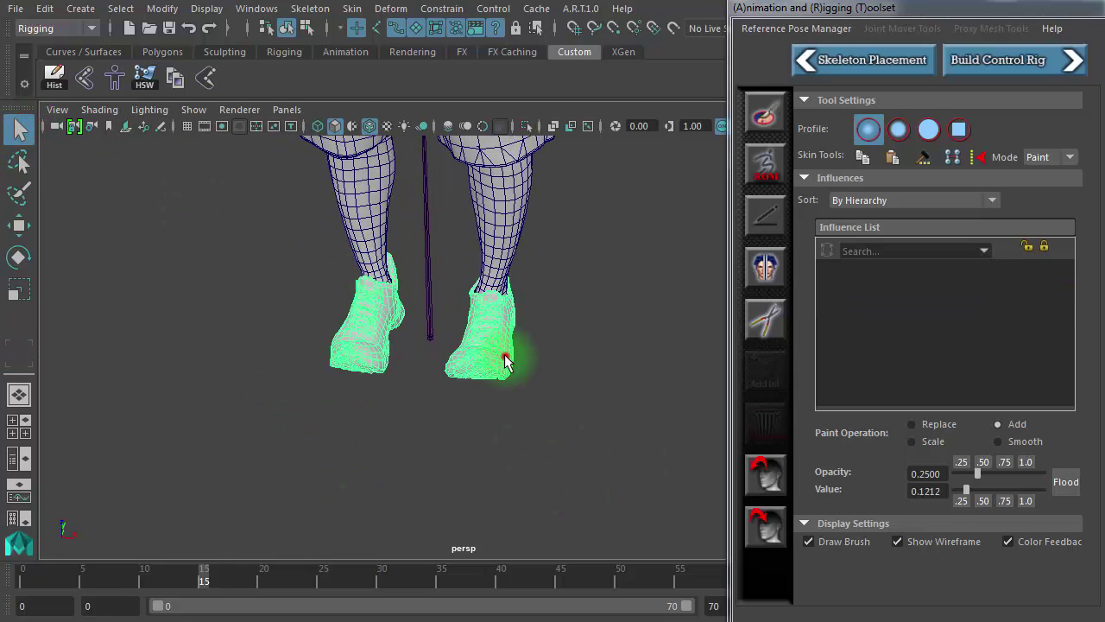
pyautogui.click(588, 435)
pyautogui.press('5')
pyautogui.moveTo(604, 378)
pyautogui.keyDown('alt'); pyautogui.mouseDown()
pyautogui.moveTo(493, 370)
pyautogui.moveTo(439, 345)
pyautogui.moveTo(456, 337)
pyautogui.mouseUp(); pyautogui.keyUp('alt')
pyautogui.click(369, 126)
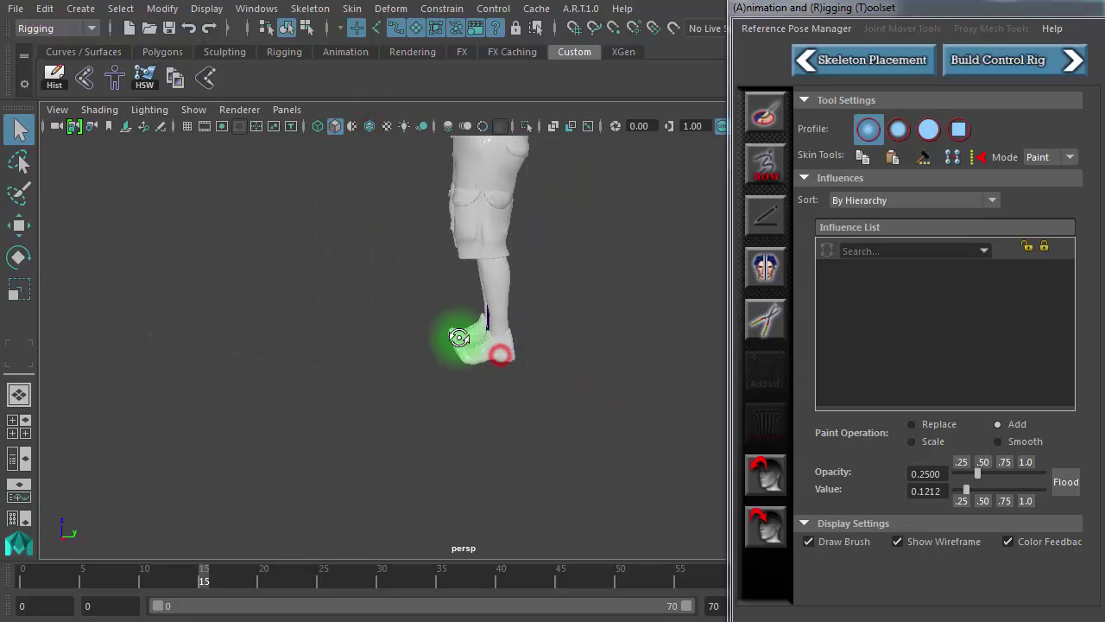
# Scrub the animation from frame 0 forward to watch the feet deform up close.
pyautogui.moveTo(168, 570); pyautogui.dragTo(2, 590)
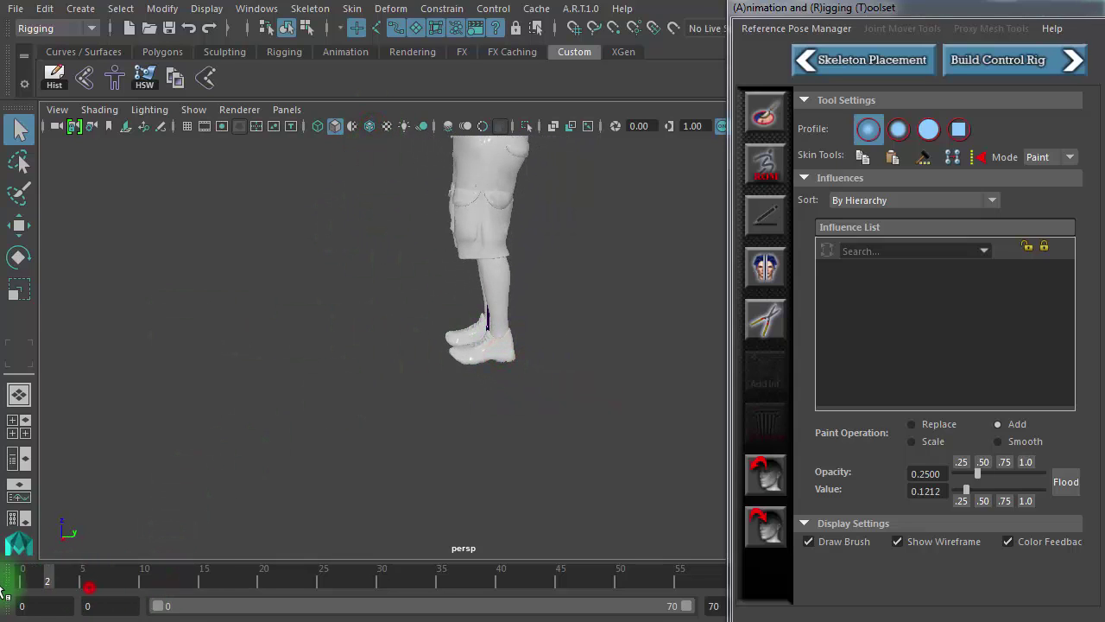
pyautogui.moveTo(158, 611); pyautogui.dragTo(22, 604)
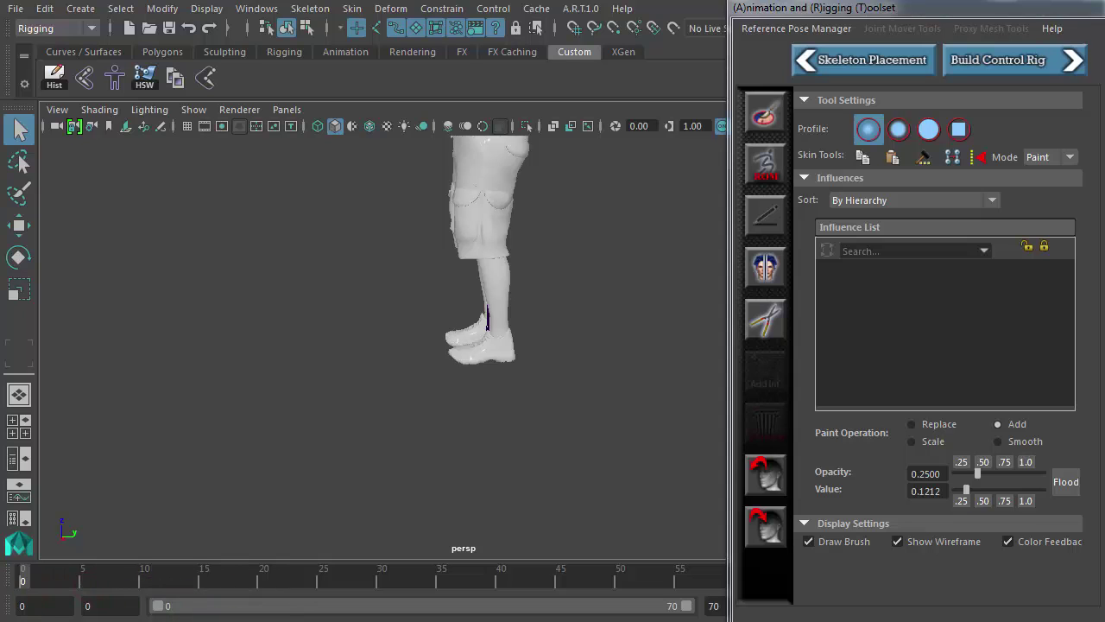
pyautogui.moveTo(320, 592); pyautogui.dragTo(345, 592)
pyautogui.keyDown('alt'); pyautogui.moveTo(417, 406); pyautogui.dragTo(419, 403, button='right'); pyautogui.keyUp('alt')
pyautogui.moveTo(420, 402)
pyautogui.keyDown('alt'); pyautogui.mouseDown()
pyautogui.moveTo(465, 436)
pyautogui.moveTo(443, 424)
pyautogui.mouseUp(); pyautogui.keyUp('alt')
pyautogui.moveTo(247, 576)
pyautogui.mouseDown()
pyautogui.moveTo(34, 577)
pyautogui.moveTo(278, 599)
pyautogui.moveTo(25, 592)
pyautogui.moveTo(233, 613)
pyautogui.moveTo(26, 595)
pyautogui.mouseUp()
# With textures shown, scrub to frame 21 and back to 0, then return to untextured shading.
pyautogui.press('6')
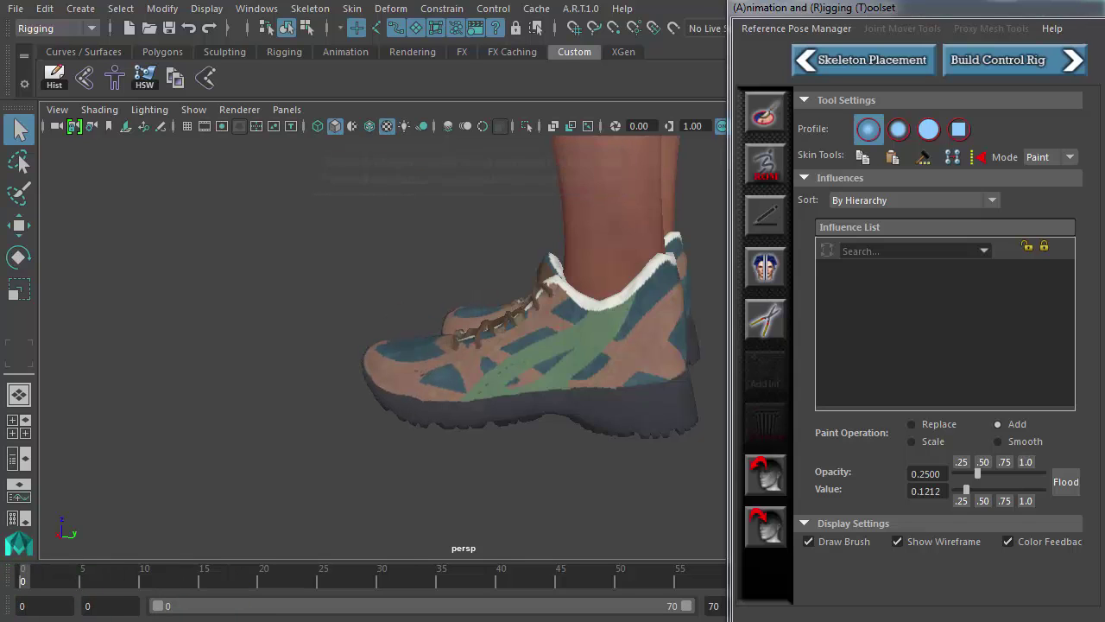
pyautogui.moveTo(426, 523)
pyautogui.keyDown('alt'); pyautogui.mouseDown()
pyautogui.moveTo(506, 562)
pyautogui.moveTo(489, 489)
pyautogui.mouseUp(); pyautogui.keyUp('alt')
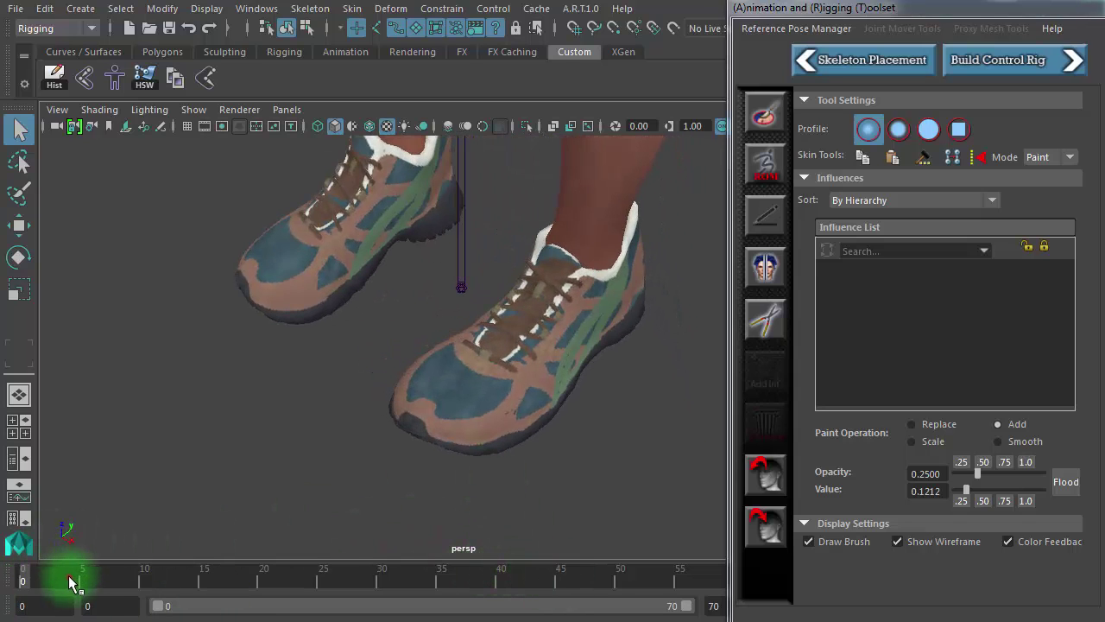
pyautogui.moveTo(72, 583)
pyautogui.mouseDown()
pyautogui.moveTo(192, 584)
pyautogui.moveTo(35, 587)
pyautogui.moveTo(247, 584)
pyautogui.moveTo(26, 587)
pyautogui.mouseUp()
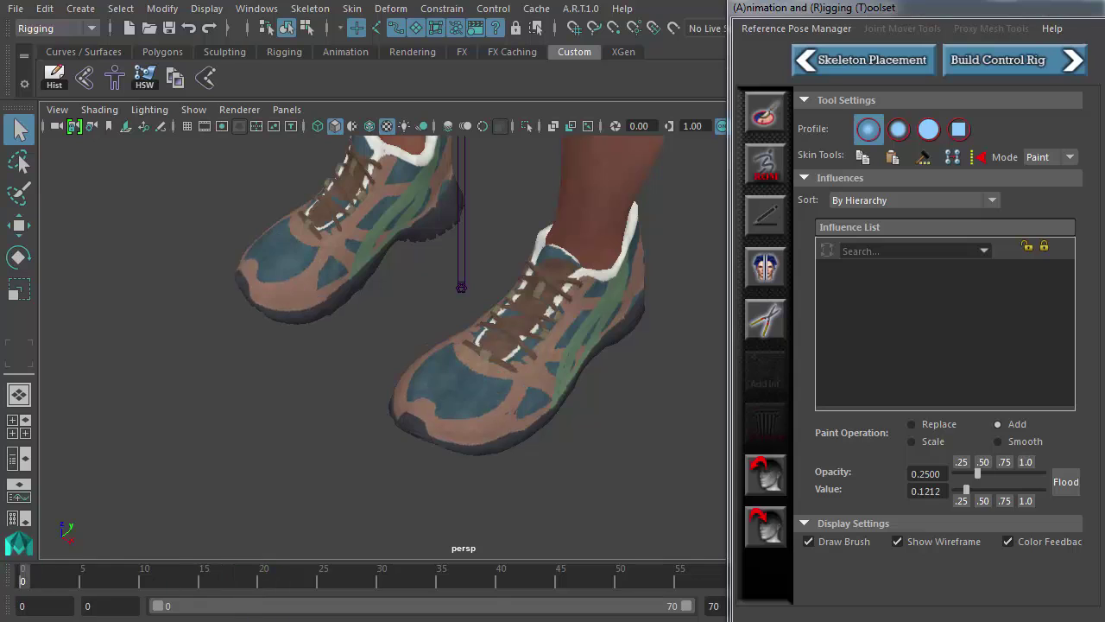
pyautogui.moveTo(158, 580); pyautogui.dragTo(273, 587)
pyautogui.keyDown('alt'); pyautogui.moveTo(305, 416); pyautogui.dragTo(399, 414); pyautogui.keyUp('alt')
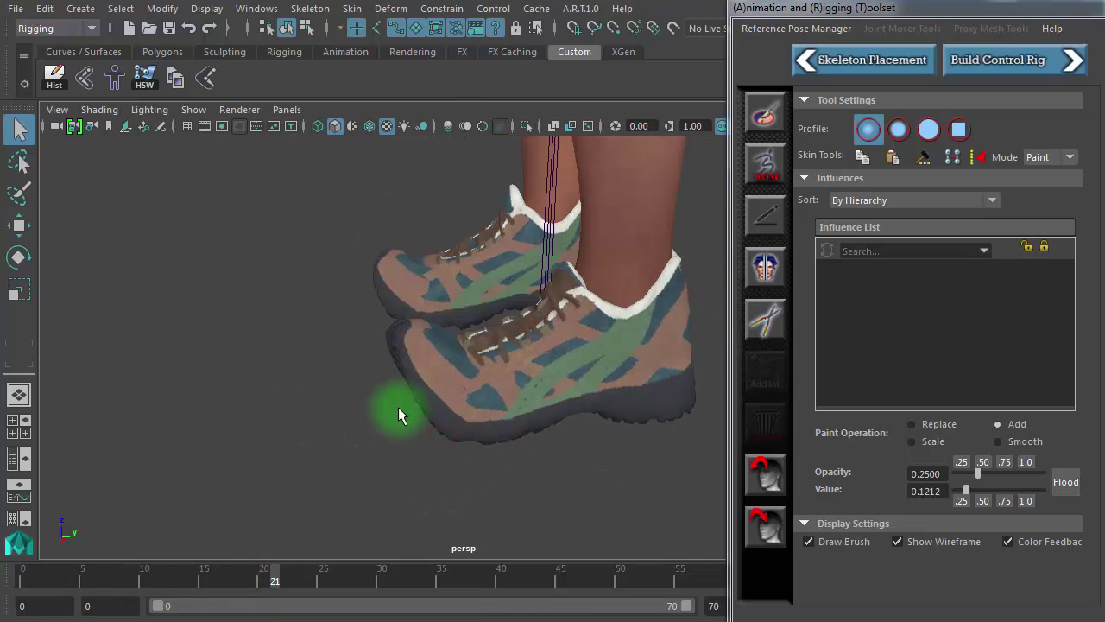
pyautogui.moveTo(211, 587); pyautogui.dragTo(24, 580)
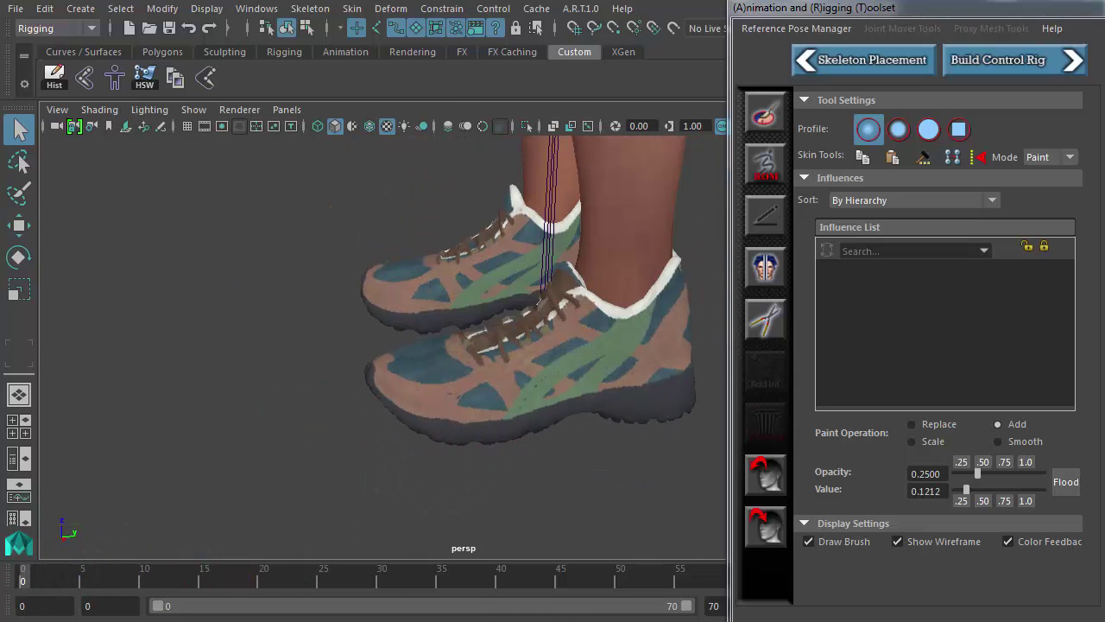
pyautogui.moveTo(354, 440)
pyautogui.keyDown('alt'); pyautogui.mouseDown()
pyautogui.moveTo(596, 377)
pyautogui.moveTo(584, 536)
pyautogui.moveTo(571, 452)
pyautogui.mouseUp(); pyautogui.keyUp('alt')
pyautogui.moveTo(567, 439)
pyautogui.keyDown('alt'); pyautogui.mouseDown(button='right')
pyautogui.moveTo(320, 389)
pyautogui.moveTo(345, 361)
pyautogui.mouseUp(button='right'); pyautogui.keyUp('alt')
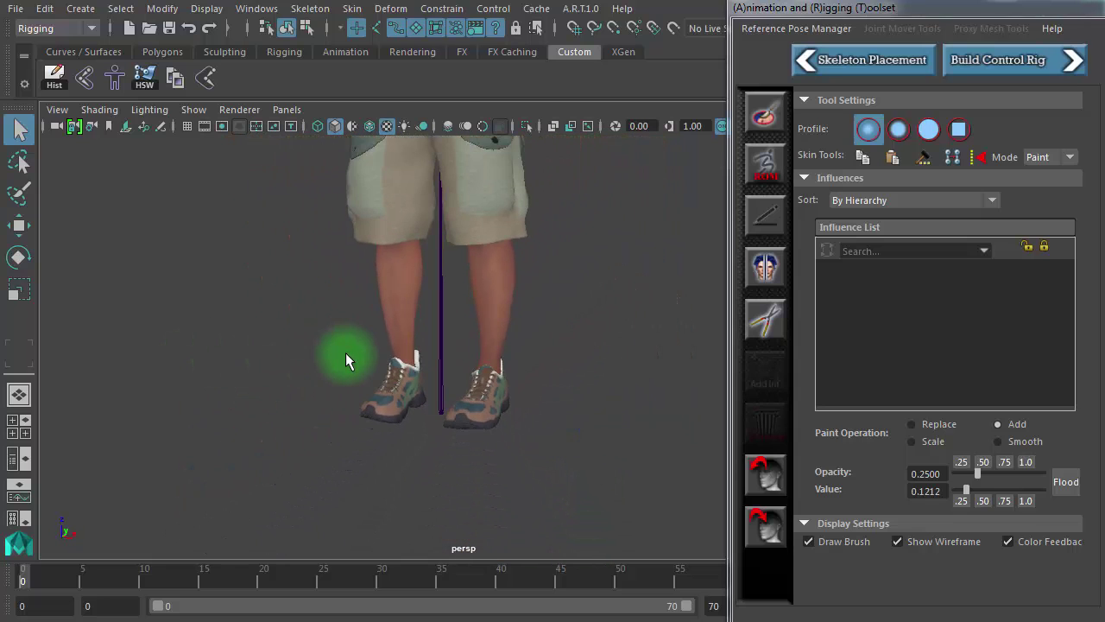
pyautogui.press('5')
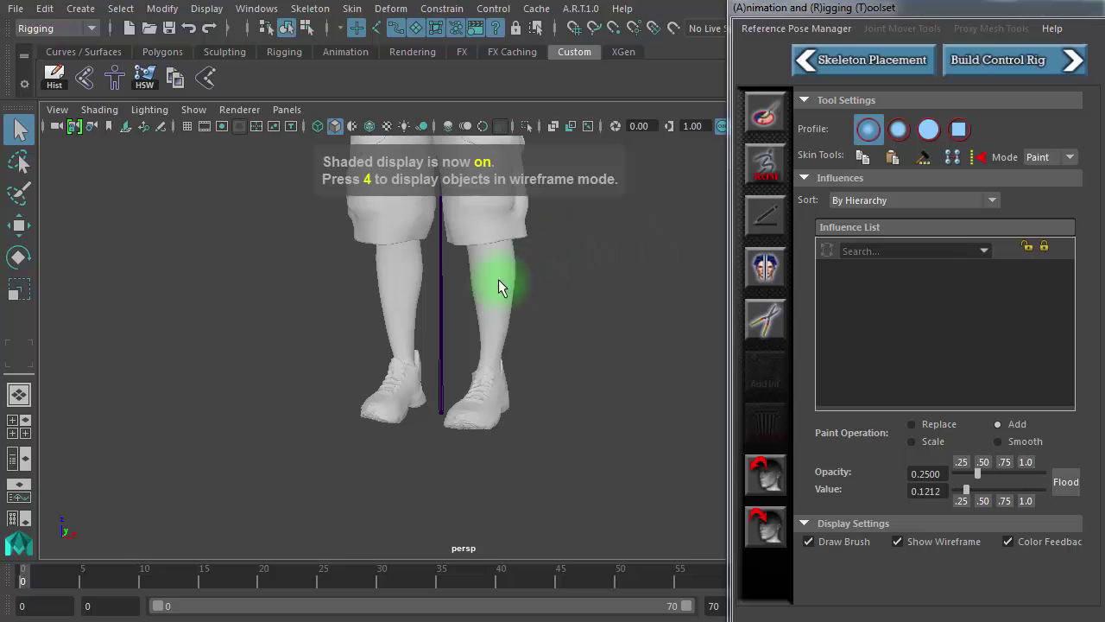
# Select both shoe meshes and bring up the Skin menu.
pyautogui.click(499, 397)
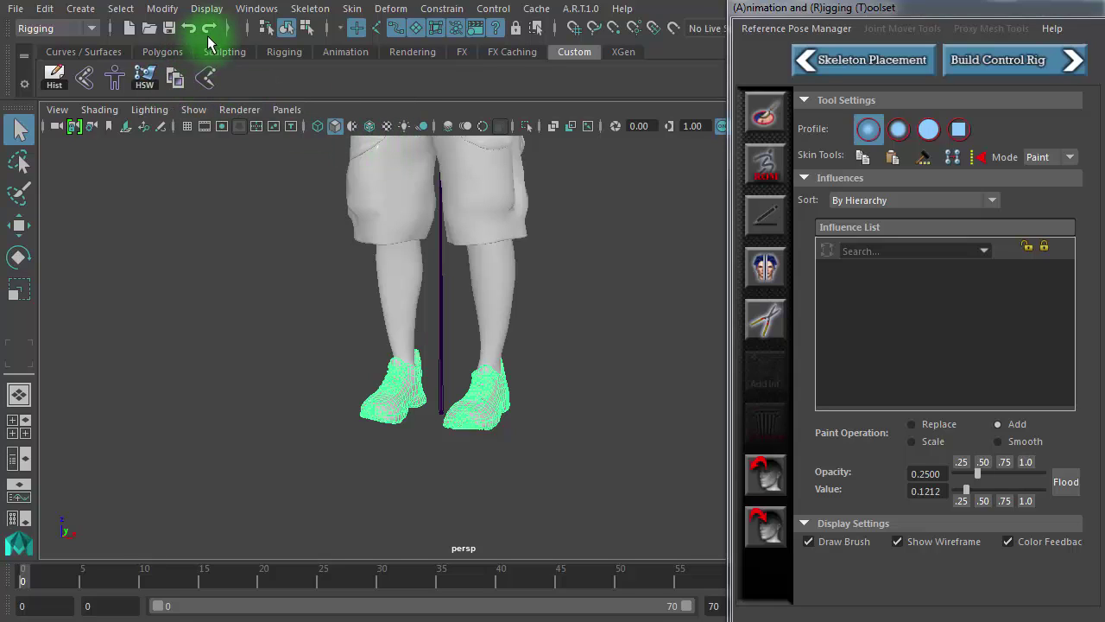
pyautogui.click(349, 8)
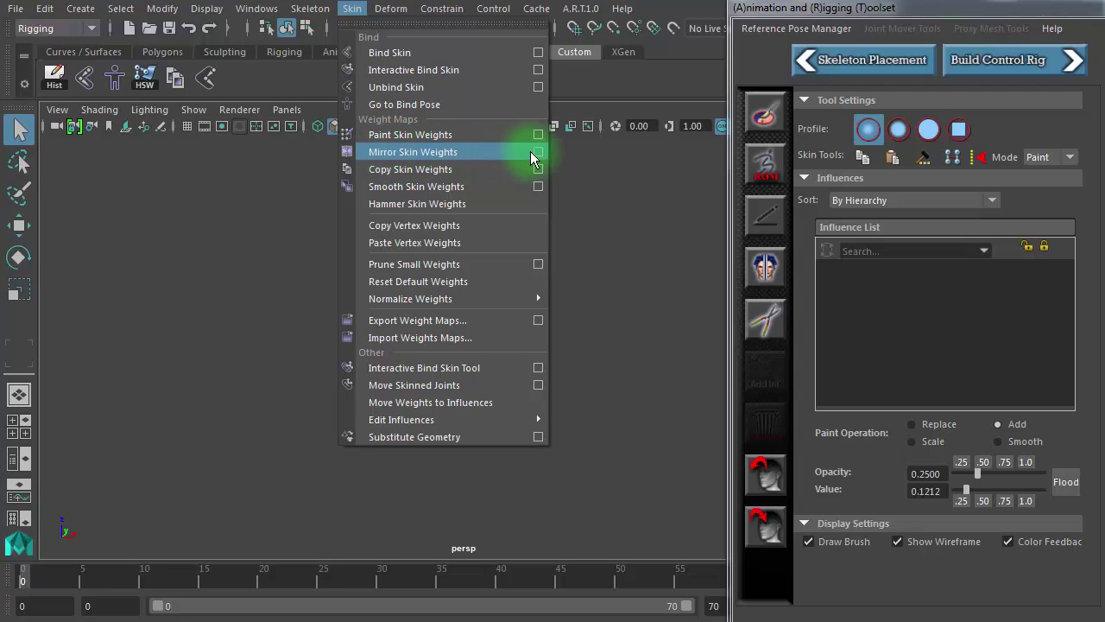
# Review Mirror Skin Weights options (YZ, positive to negative), add it to the shelf, reselect both shoes.
pyautogui.click(536, 152)
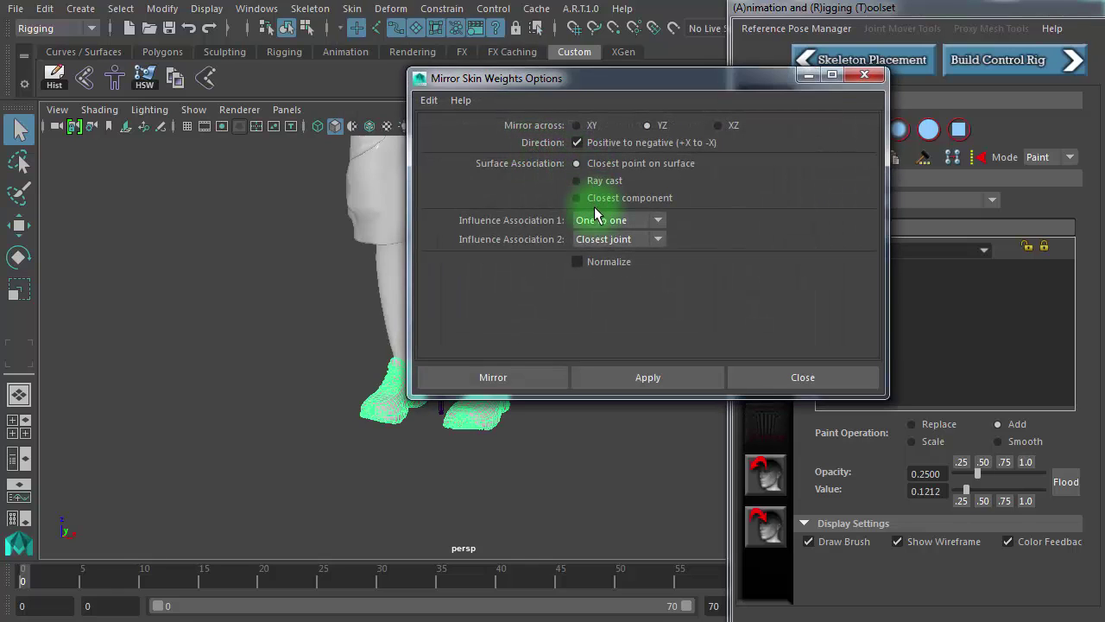
pyautogui.click(878, 77)
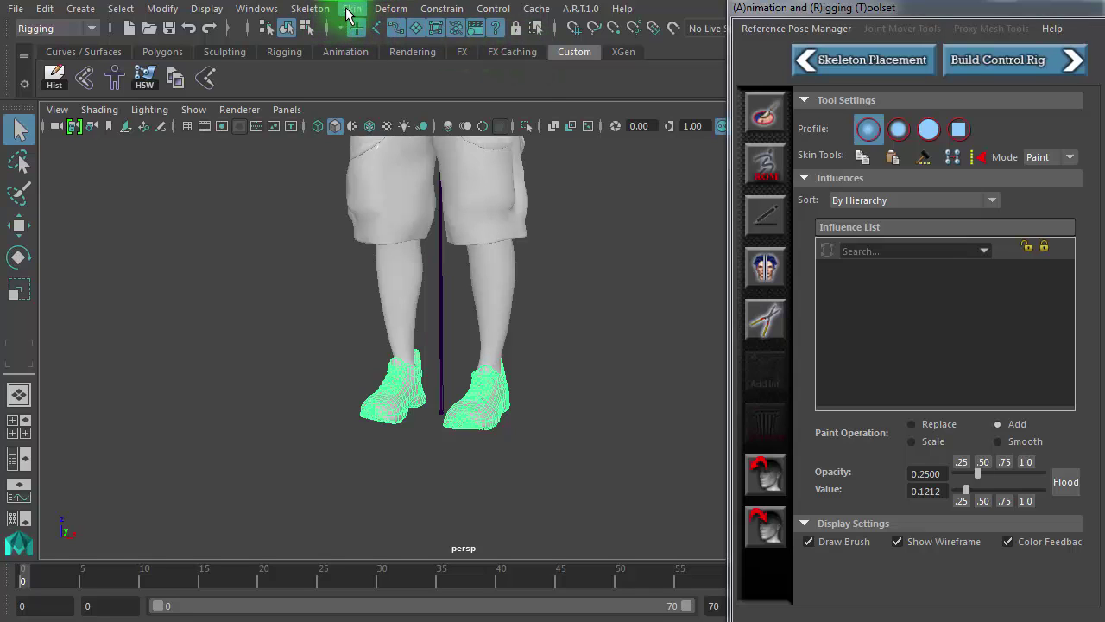
pyautogui.click(347, 9)
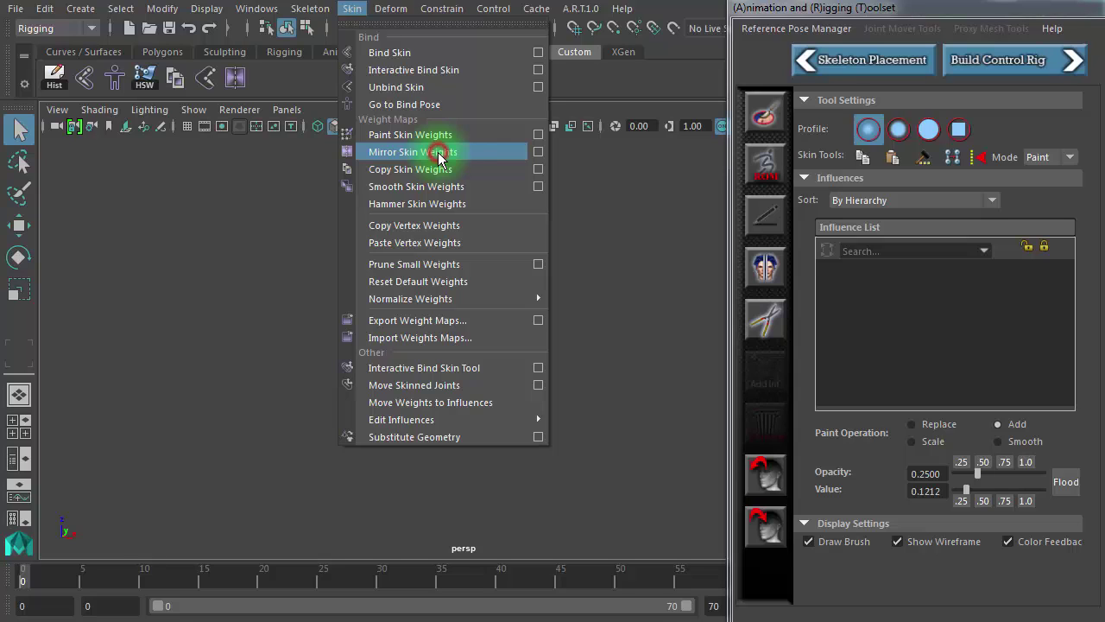
pyautogui.click(244, 80)
pyautogui.click(678, 352)
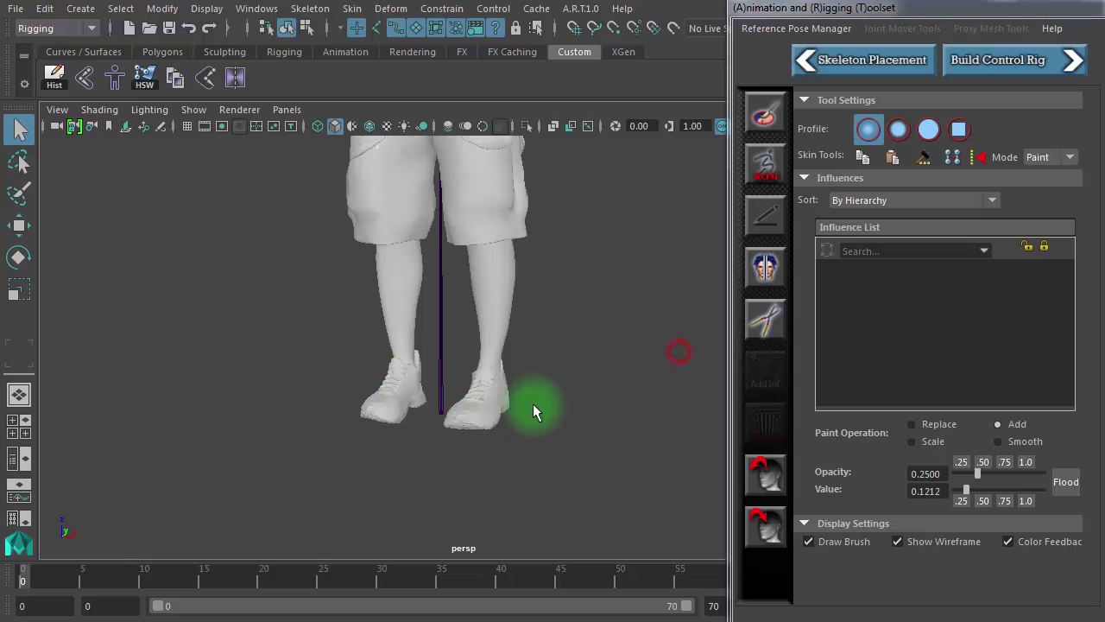
pyautogui.click(502, 413)
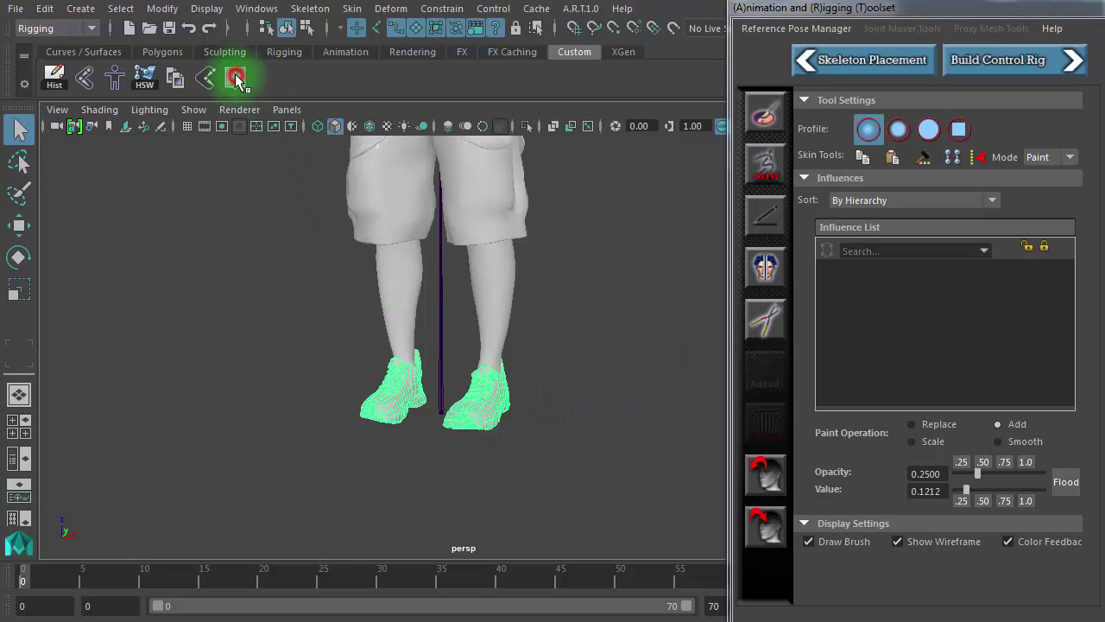
# Mirror the shoe weights with the shelf button and maximize the perspective view on the feet.
pyautogui.click(701, 383)
pyautogui.keyDown('alt'); pyautogui.moveTo(440, 388); pyautogui.dragTo(697, 394, button='right'); pyautogui.keyUp('alt')
pyautogui.keyDown('alt'); pyautogui.moveTo(697, 394); pyautogui.dragTo(608, 419); pyautogui.keyUp('alt')
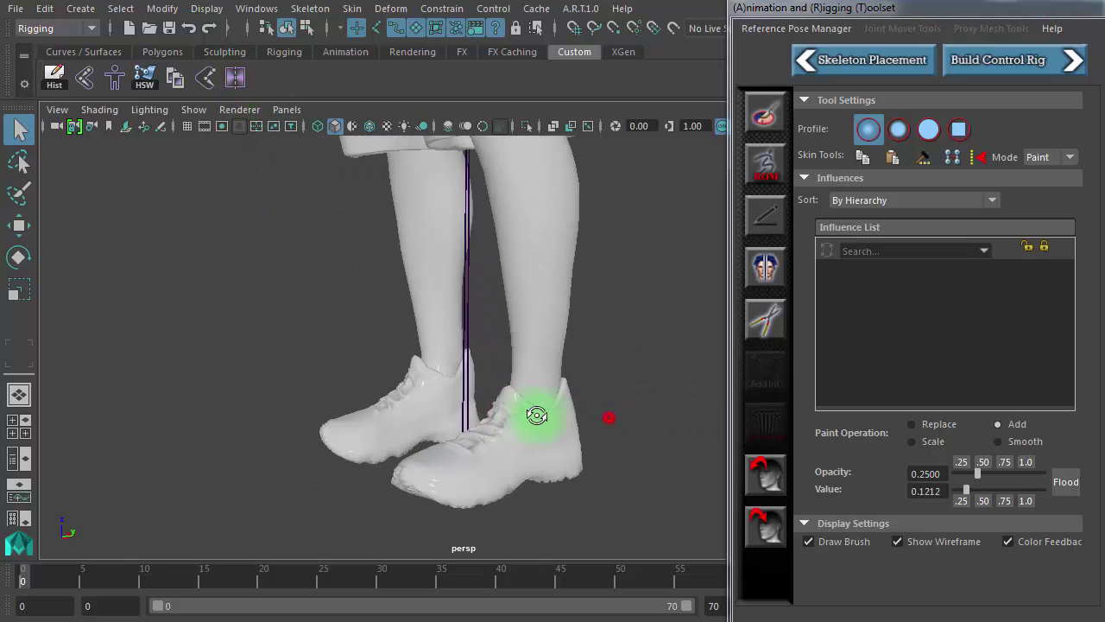
pyautogui.click(15, 430)
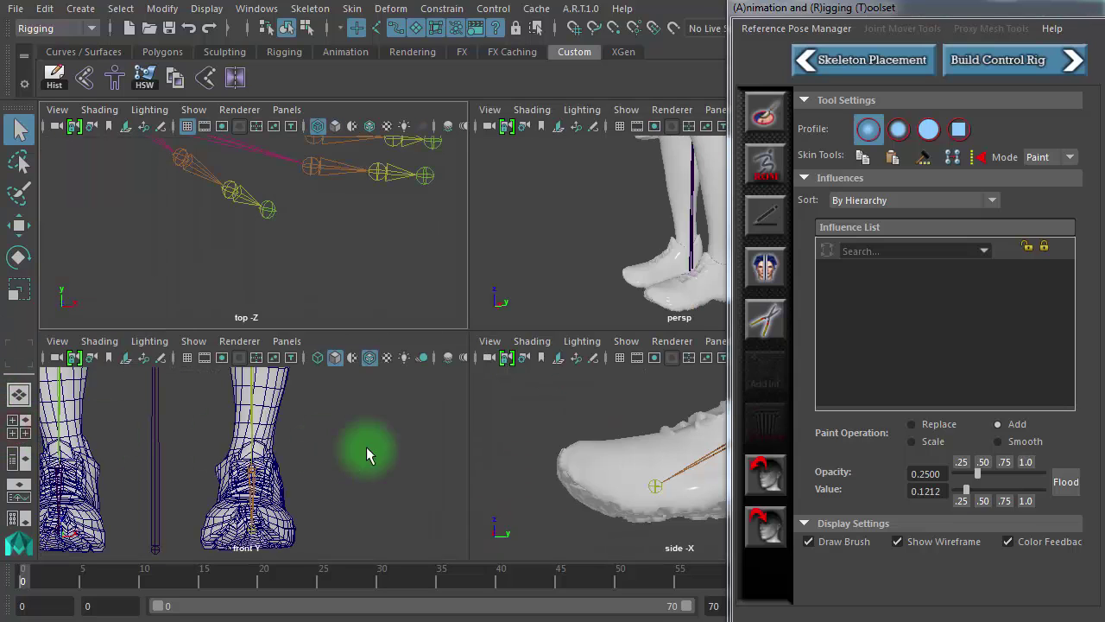
pyautogui.click(658, 273)
pyautogui.press('space')
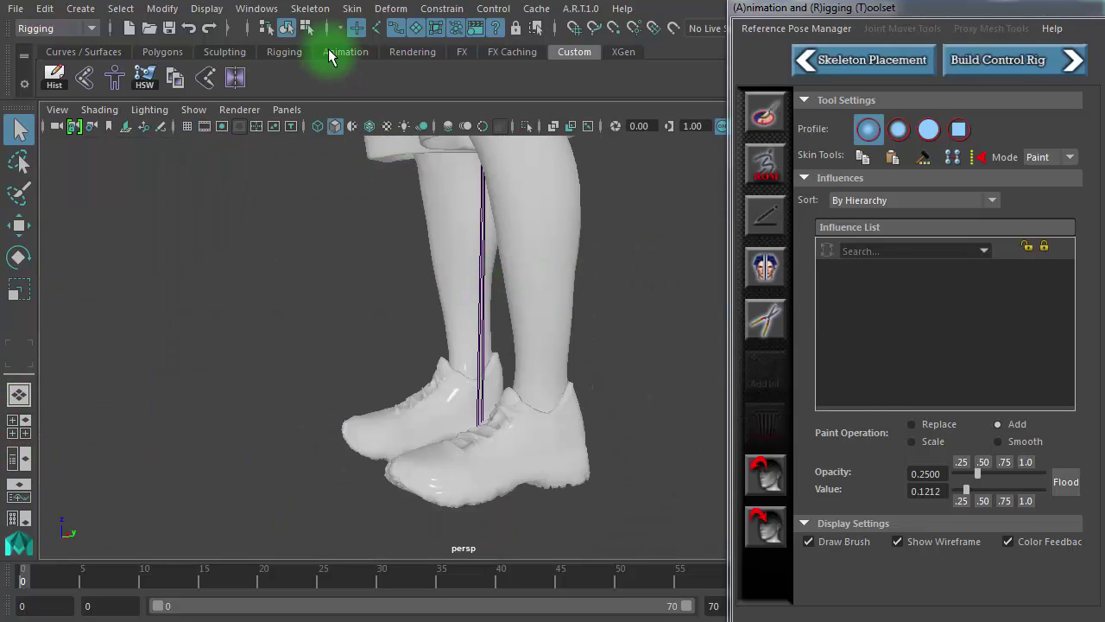
# Show joints through the meshes and rotate the foot joint toe-up, checking the bend in wireframe-on-shaded.
pyautogui.click(377, 27)
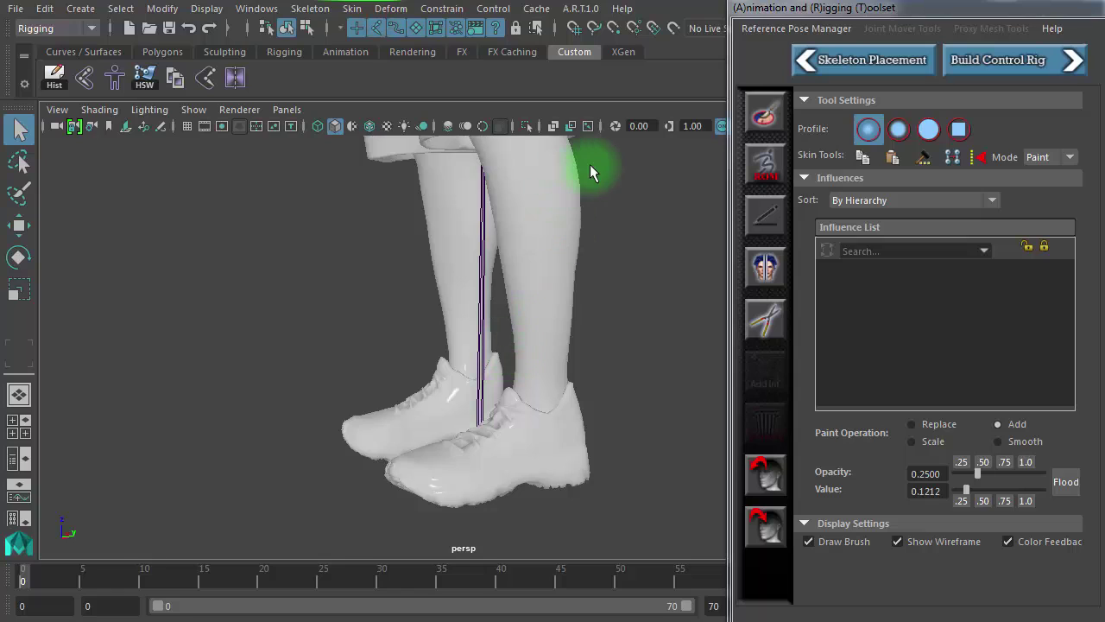
pyautogui.click(588, 127)
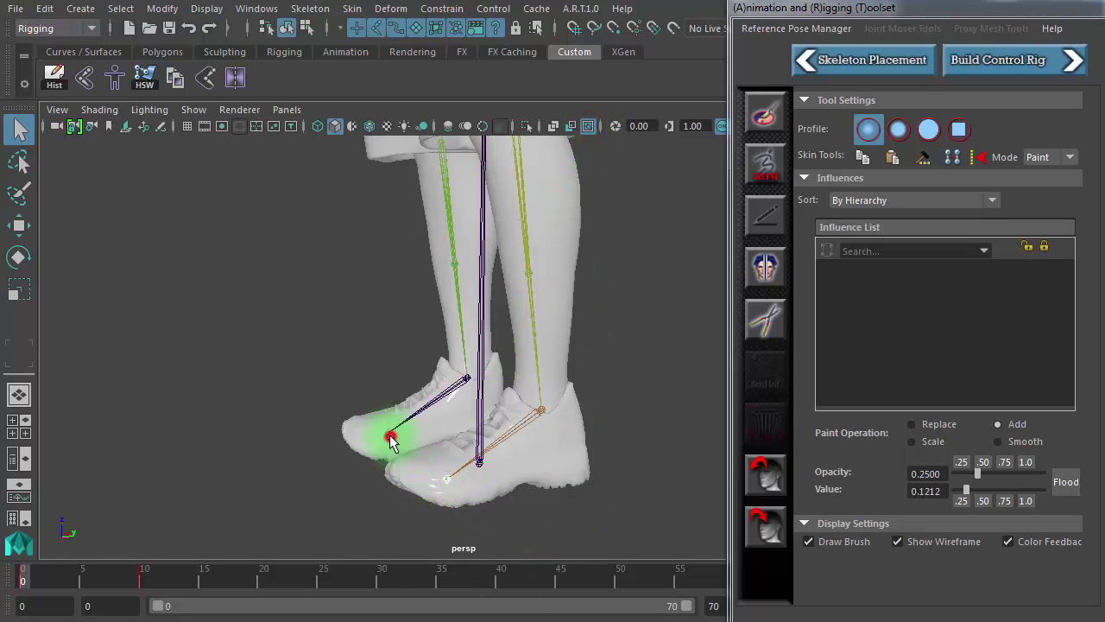
pyautogui.press('e')
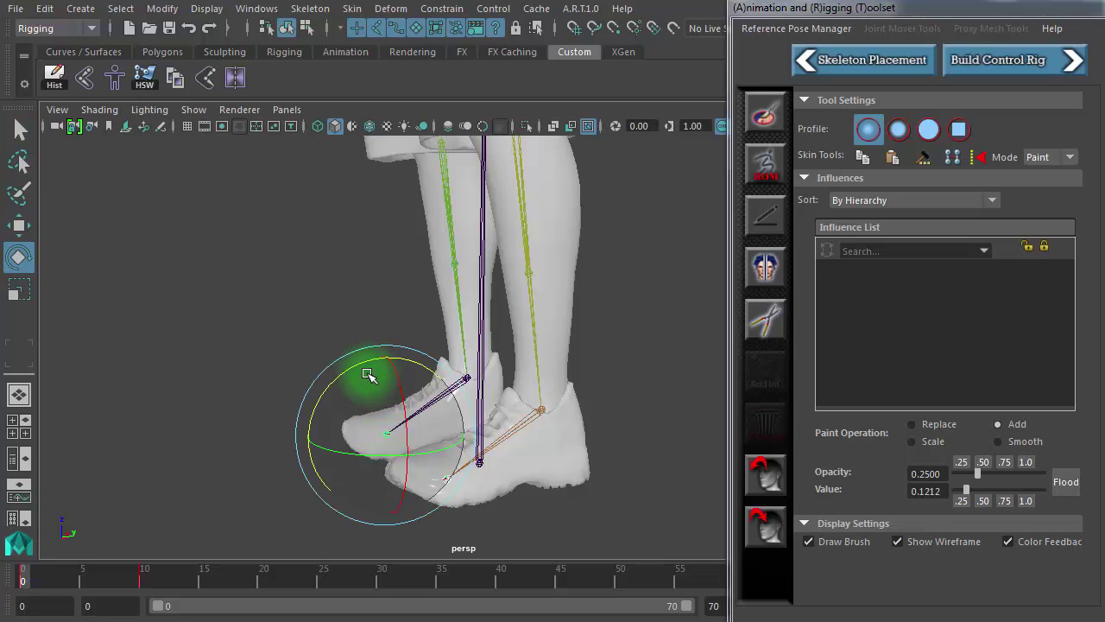
pyautogui.moveTo(338, 369)
pyautogui.mouseDown()
pyautogui.moveTo(366, 367)
pyautogui.moveTo(358, 346)
pyautogui.moveTo(352, 447)
pyautogui.moveTo(333, 353)
pyautogui.moveTo(375, 383)
pyautogui.moveTo(334, 353)
pyautogui.moveTo(363, 379)
pyautogui.mouseUp()
pyautogui.keyDown('alt'); pyautogui.moveTo(578, 431); pyautogui.dragTo(612, 448); pyautogui.keyUp('alt')
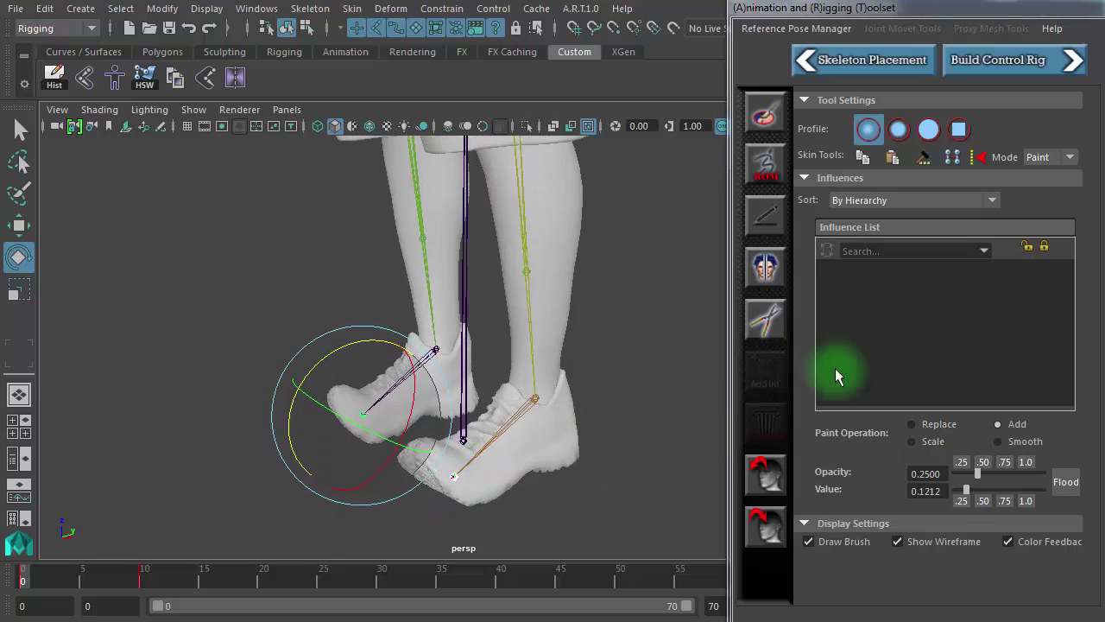
pyautogui.click(374, 125)
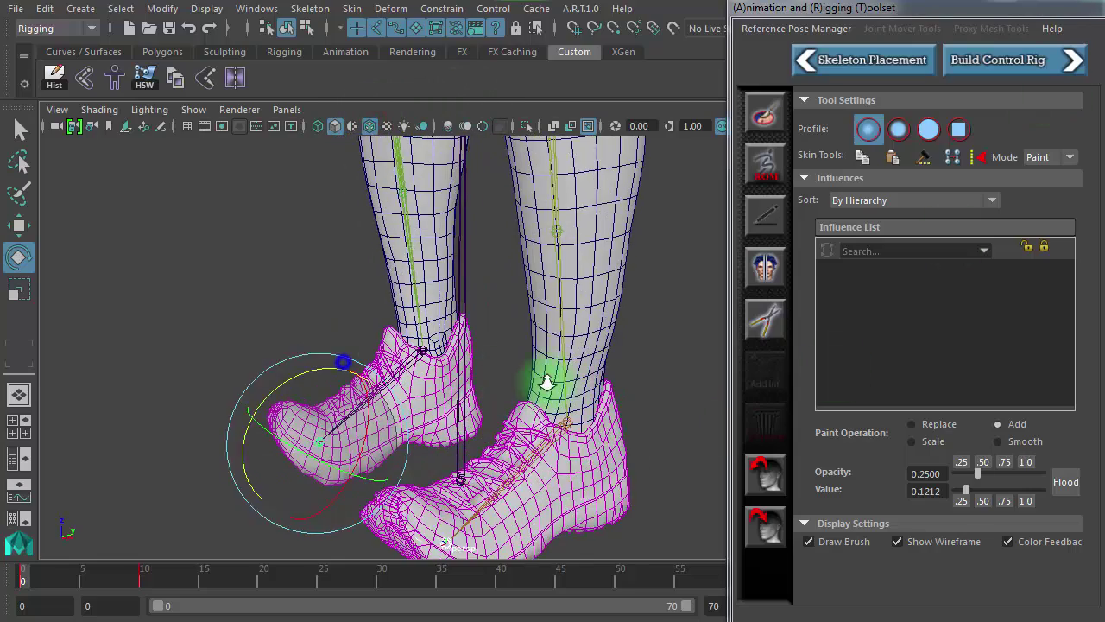
pyautogui.moveTo(543, 382)
pyautogui.keyDown('alt'); pyautogui.mouseDown()
pyautogui.moveTo(486, 383)
pyautogui.moveTo(474, 358)
pyautogui.moveTo(434, 94)
pyautogui.moveTo(400, 370)
pyautogui.mouseUp(); pyautogui.keyUp('alt')
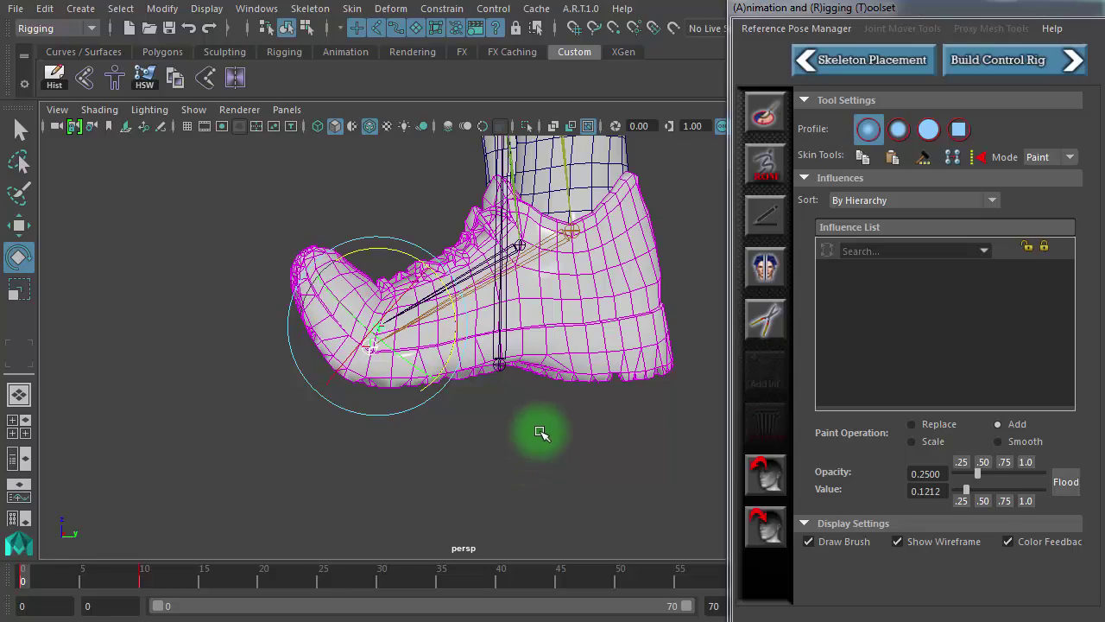
# Move the view up from the shoes to the cargo pants around the pelvis.
pyautogui.moveTo(525, 434)
pyautogui.keyDown('alt'); pyautogui.mouseDown()
pyautogui.moveTo(518, 426)
pyautogui.moveTo(647, 414)
pyautogui.moveTo(565, 560)
pyautogui.mouseUp(); pyautogui.keyUp('alt')
pyautogui.scroll(-3, 181, 299)
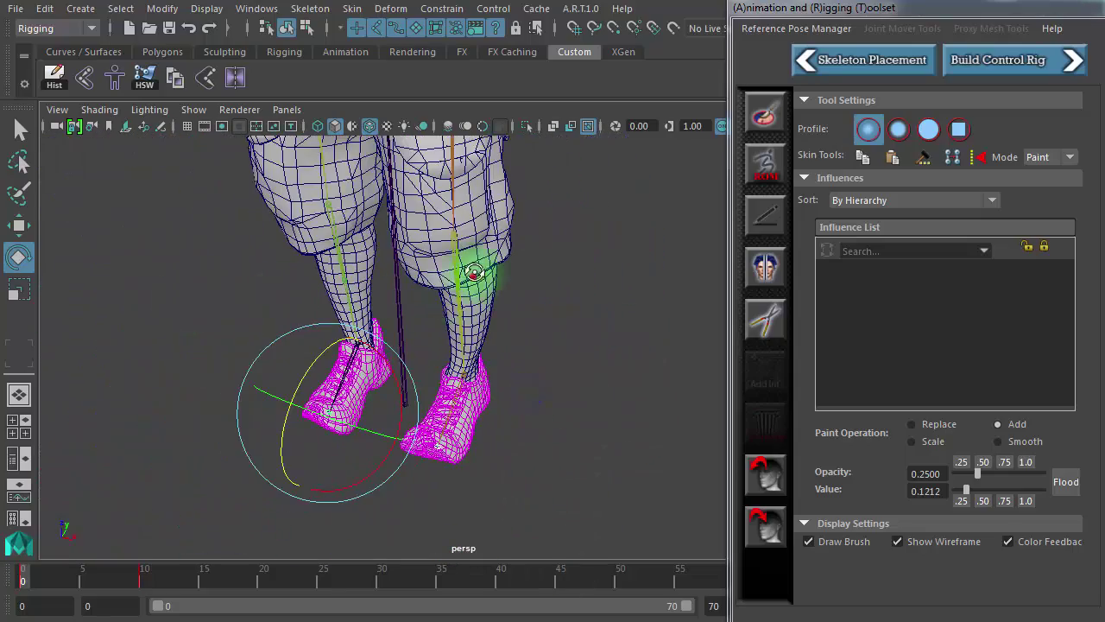
pyautogui.scroll(-2, 505, 259)
pyautogui.keyDown('alt'); pyautogui.moveTo(506, 259); pyautogui.dragTo(512, 509, button='middle'); pyautogui.keyUp('alt')
pyautogui.scroll(3, 512, 509)
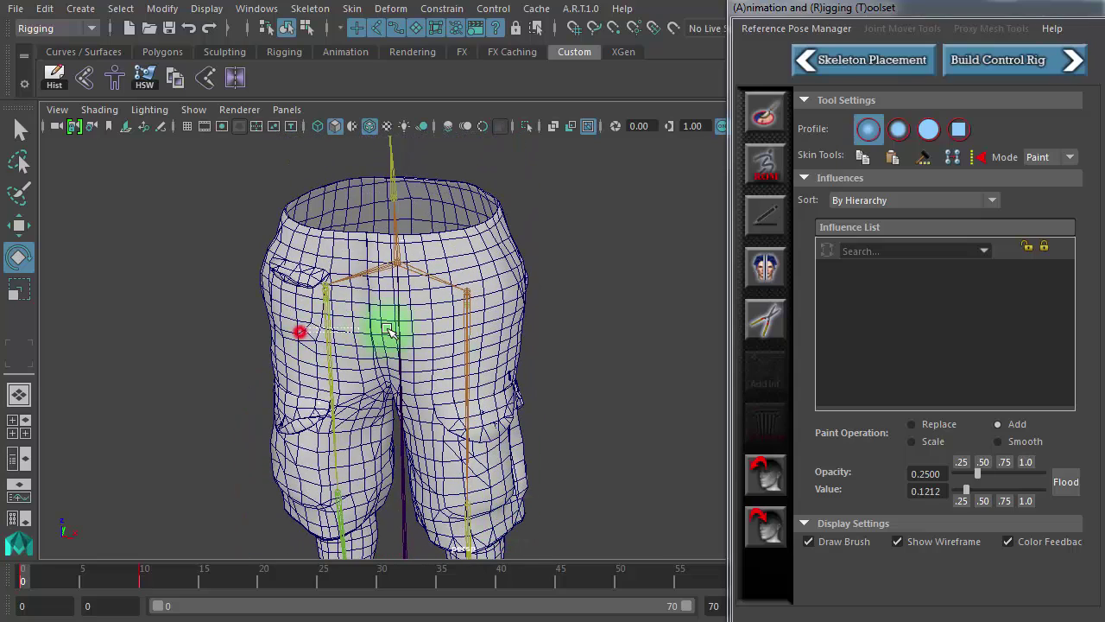
# Select the left hip joint and rotate it to swing the legs outward, stretching the shorts.
pyautogui.click(528, 338)
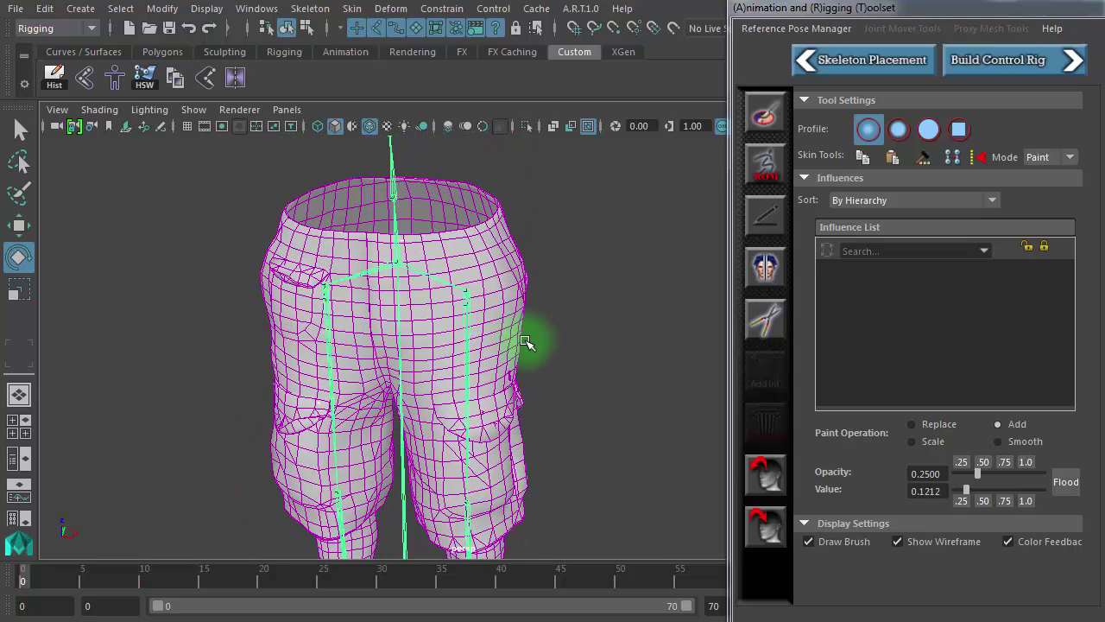
pyautogui.click(562, 397)
pyautogui.click(345, 342)
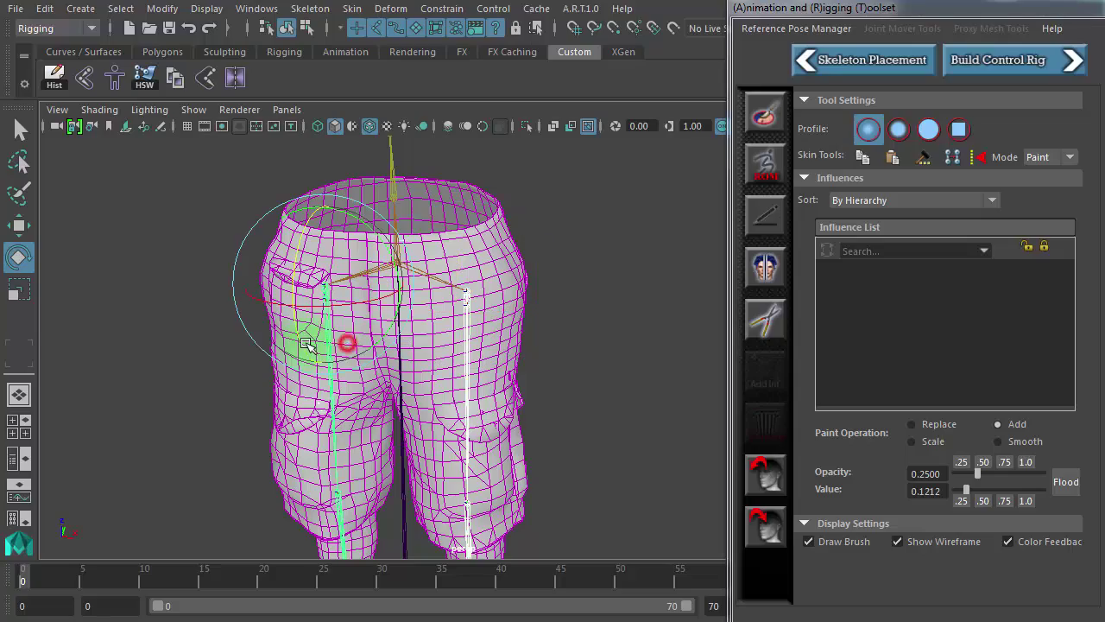
pyautogui.moveTo(400, 311); pyautogui.dragTo(373, 474)
# Tumble to a low front angle and zoom in on the shorts' crotch.
pyautogui.keyDown('alt'); pyautogui.moveTo(480, 456); pyautogui.dragTo(511, 345); pyautogui.keyUp('alt')
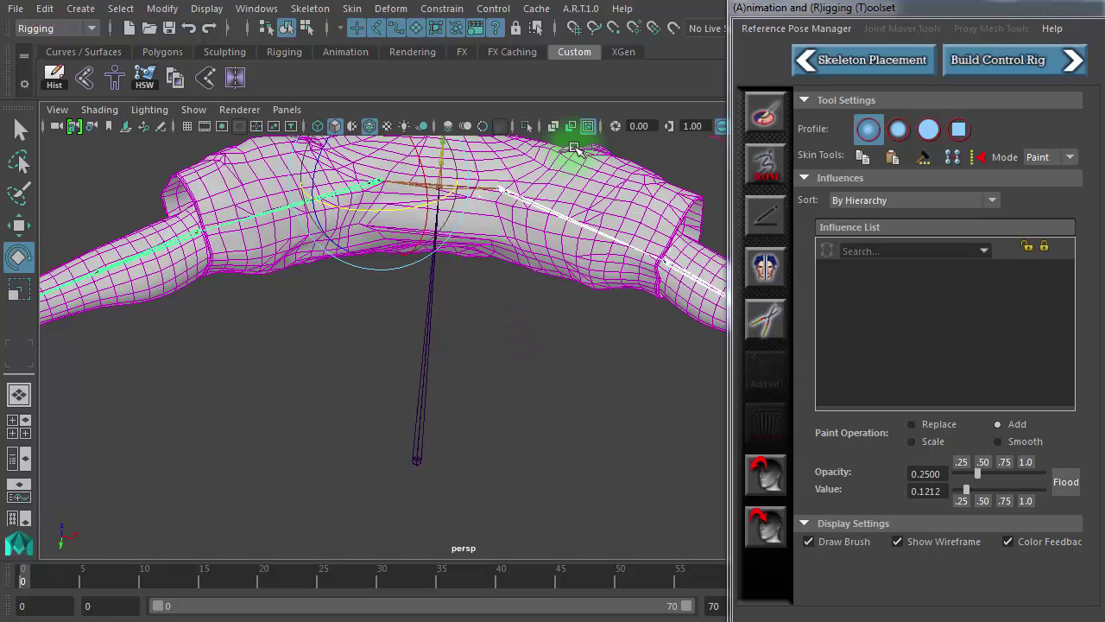
pyautogui.moveTo(475, 353)
pyautogui.keyDown('alt'); pyautogui.mouseDown()
pyautogui.moveTo(464, 517)
pyautogui.moveTo(567, 377)
pyautogui.mouseUp(); pyautogui.keyUp('alt')
pyautogui.moveTo(621, 345)
pyautogui.keyDown('alt'); pyautogui.mouseDown()
pyautogui.moveTo(439, 388)
pyautogui.moveTo(434, 353)
pyautogui.moveTo(408, 443)
pyautogui.mouseUp(); pyautogui.keyUp('alt')
pyautogui.scroll(2, 526, 437)
pyautogui.scroll(3, 442, 444)
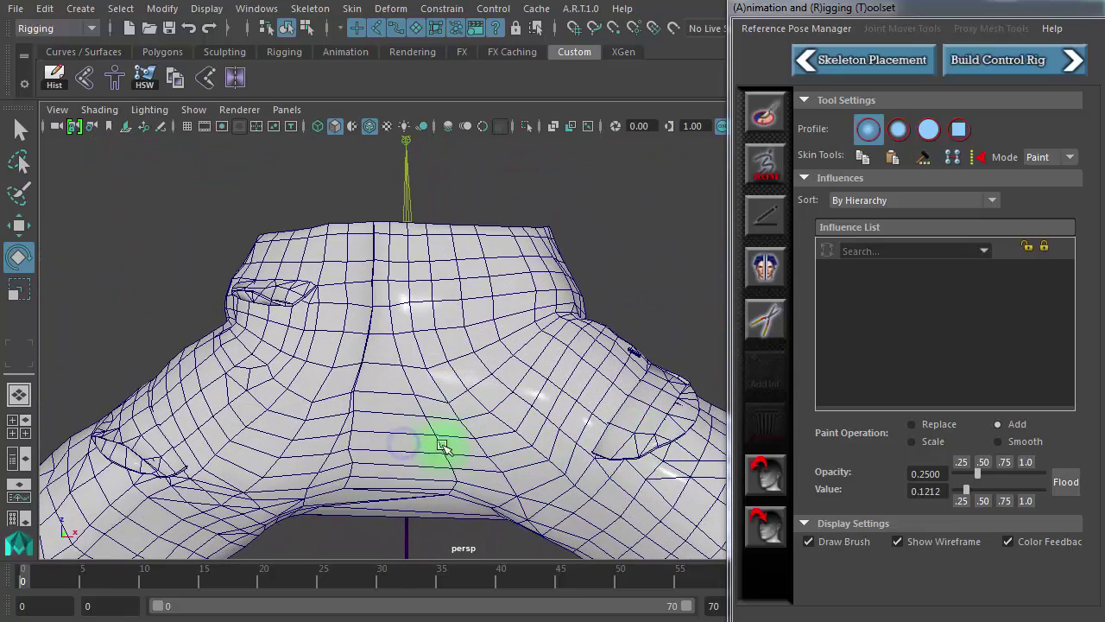
# Switch the shorts to face mode and select a strip of faces down the crotch front.
pyautogui.rightClick(393, 380)
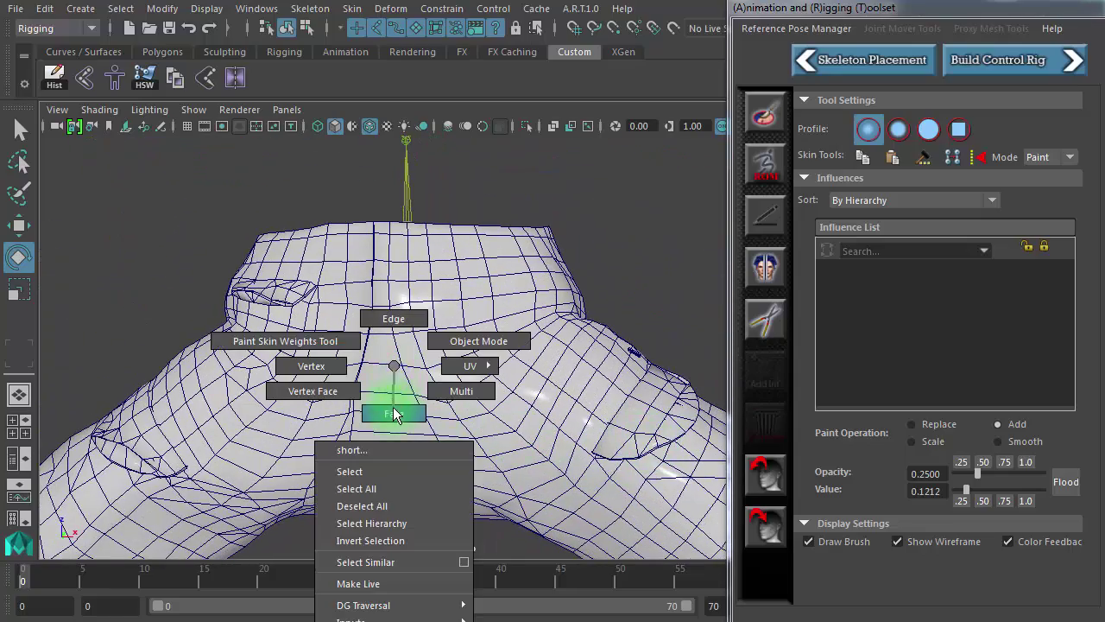
pyautogui.click(394, 414)
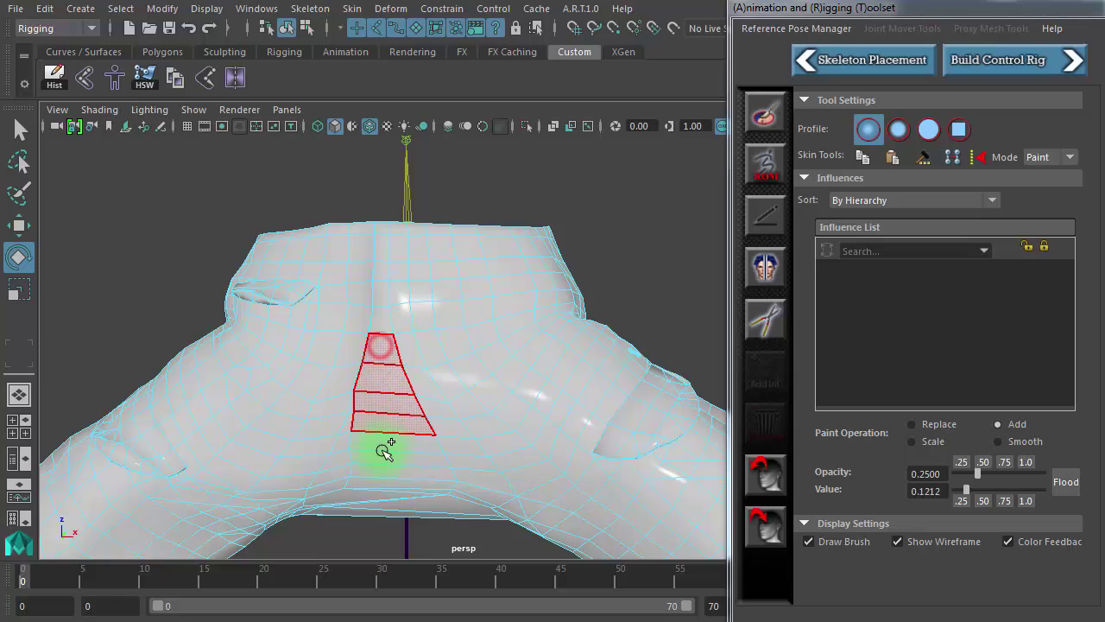
pyautogui.keyDown('alt'); pyautogui.moveTo(385, 451); pyautogui.dragTo(382, 488); pyautogui.keyUp('alt')
pyautogui.keyDown('alt'); pyautogui.moveTo(414, 407); pyautogui.dragTo(432, 327); pyautogui.keyUp('alt')
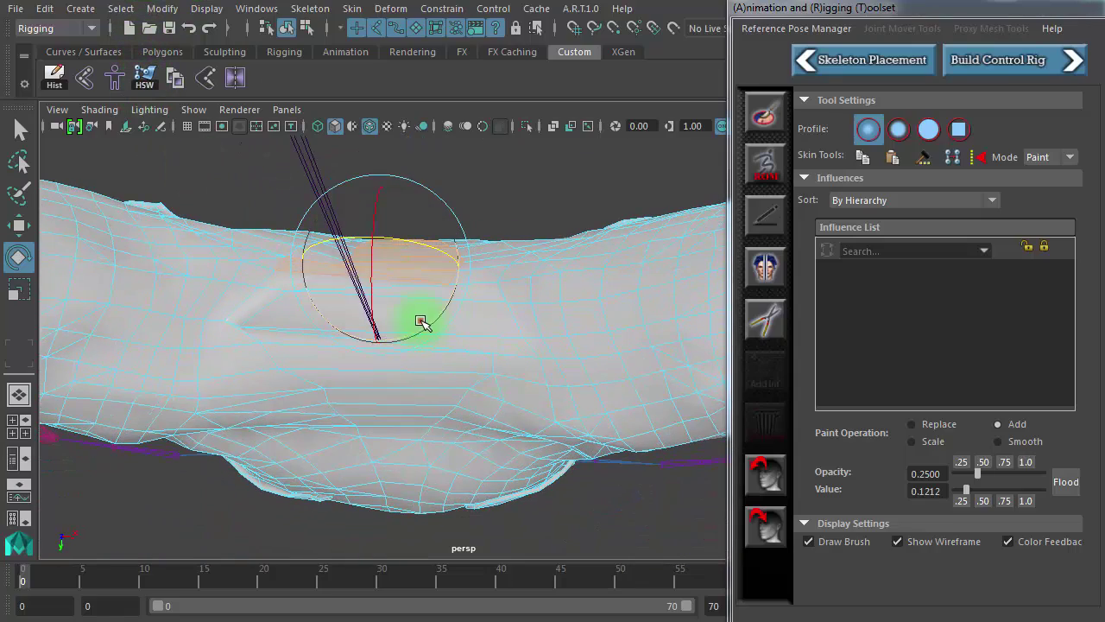
pyautogui.keyDown('alt'); pyautogui.moveTo(419, 322); pyautogui.dragTo(417, 441); pyautogui.keyUp('alt')
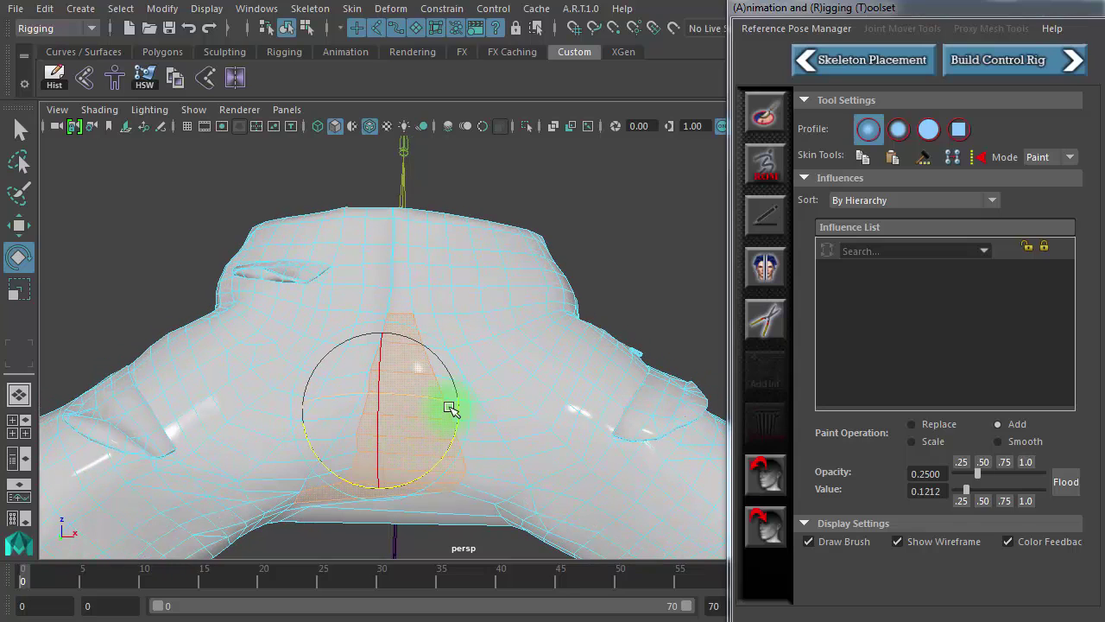
pyautogui.press('w')
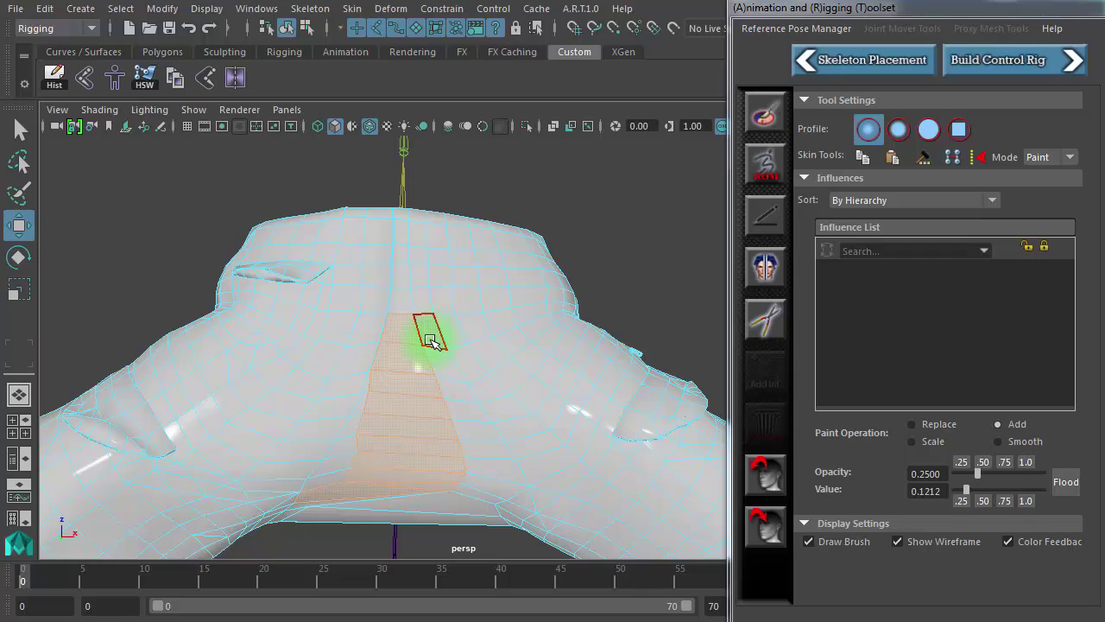
# Extend the face selection across the crotch underside with a smaller brush.
pyautogui.moveTo(436, 337)
pyautogui.mouseDown()
pyautogui.moveTo(469, 484)
pyautogui.moveTo(475, 451)
pyautogui.moveTo(475, 466)
pyautogui.mouseUp()
pyautogui.moveTo(432, 419)
pyautogui.keyDown('alt'); pyautogui.mouseDown()
pyautogui.moveTo(452, 278)
pyautogui.moveTo(395, 308)
pyautogui.moveTo(340, 172)
pyautogui.mouseUp(); pyautogui.keyUp('alt')
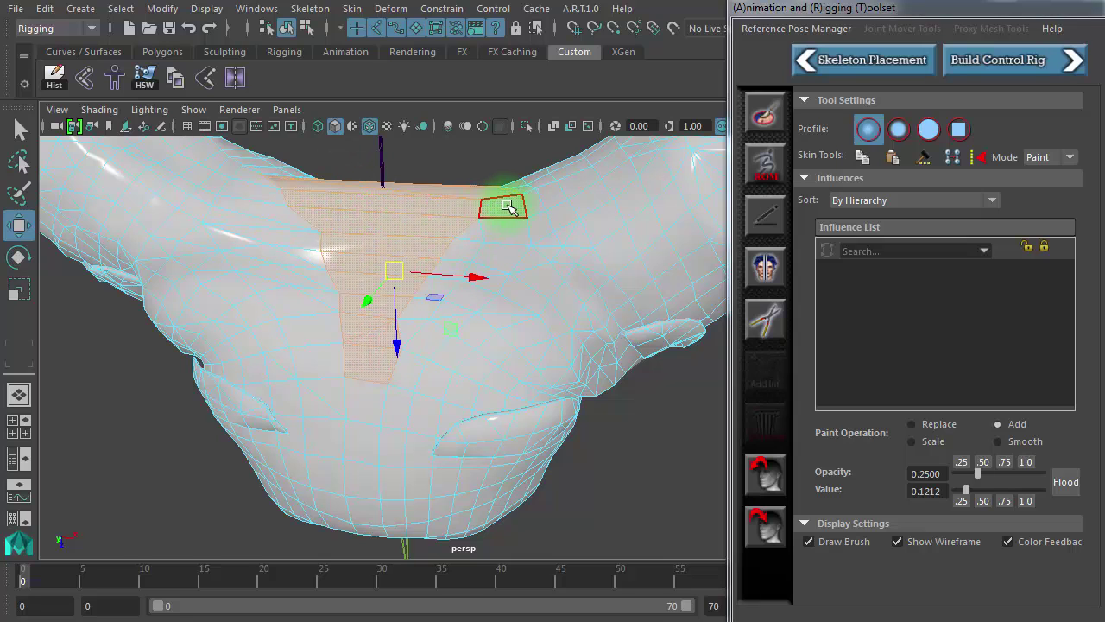
pyautogui.moveTo(495, 216); pyautogui.dragTo(443, 277)
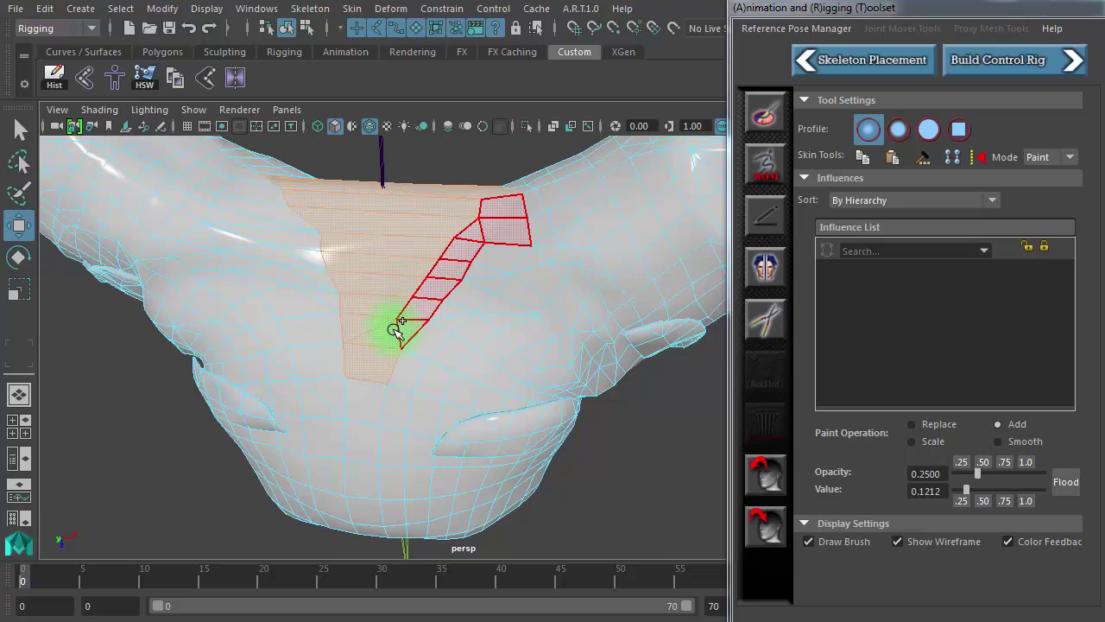
pyautogui.moveTo(400, 330)
pyautogui.mouseDown()
pyautogui.moveTo(452, 267)
pyautogui.moveTo(453, 246)
pyautogui.moveTo(389, 418)
pyautogui.moveTo(358, 437)
pyautogui.moveTo(424, 382)
pyautogui.moveTo(369, 361)
pyautogui.moveTo(374, 525)
pyautogui.mouseUp()
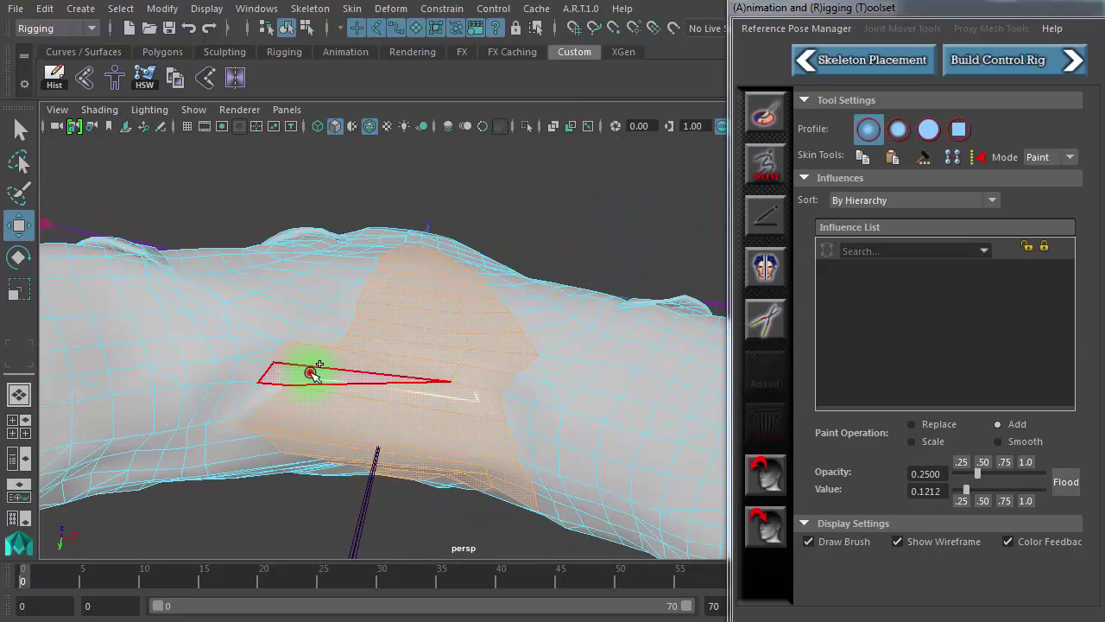
pyautogui.moveTo(289, 402); pyautogui.dragTo(262, 397)
pyautogui.moveTo(312, 362)
pyautogui.keyDown('alt'); pyautogui.mouseDown()
pyautogui.moveTo(353, 395)
pyautogui.moveTo(345, 406)
pyautogui.mouseUp(); pyautogui.keyUp('alt')
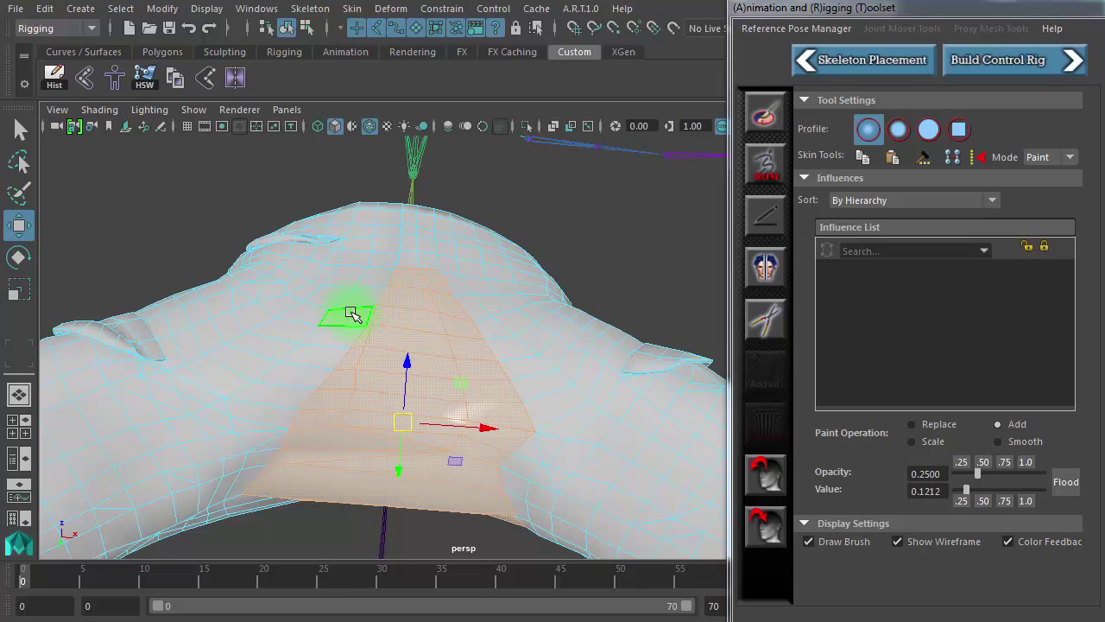
pyautogui.moveTo(350, 315)
pyautogui.keyDown('alt'); pyautogui.mouseDown()
pyautogui.moveTo(506, 387)
pyautogui.moveTo(443, 383)
pyautogui.moveTo(432, 320)
pyautogui.moveTo(475, 323)
pyautogui.mouseUp(); pyautogui.keyUp('alt')
pyautogui.moveTo(516, 367)
pyautogui.mouseDown()
pyautogui.moveTo(523, 424)
pyautogui.moveTo(552, 474)
pyautogui.moveTo(559, 449)
pyautogui.mouseUp()
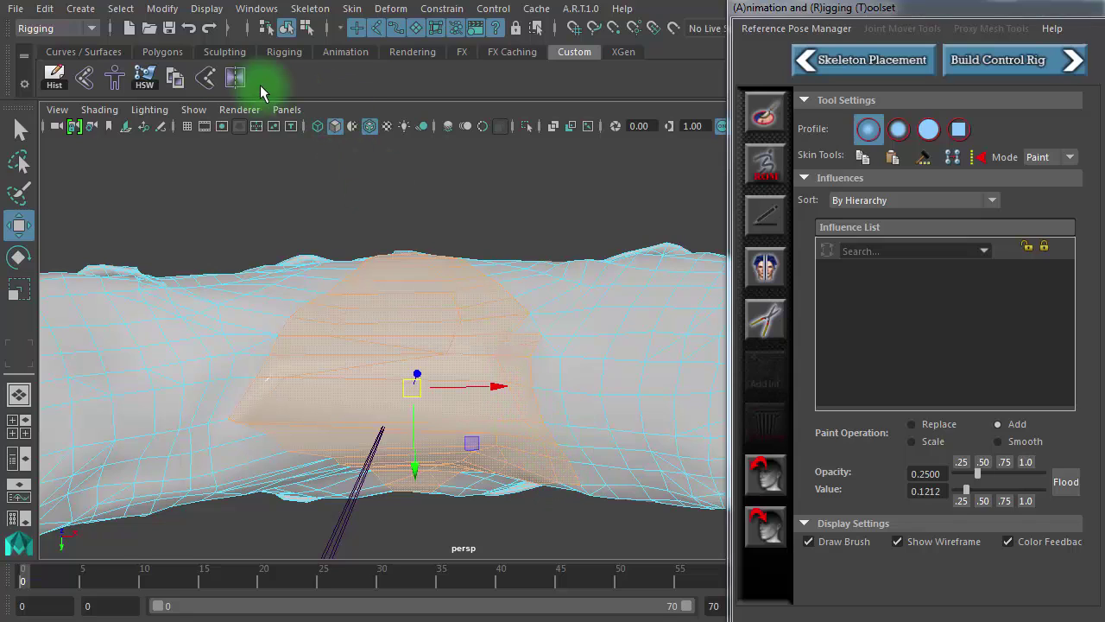
# Hammer weights on the selected crotch faces, select more front faces and hammer again.
pyautogui.click(147, 87)
pyautogui.moveTo(400, 456)
pyautogui.keyDown('alt'); pyautogui.mouseDown()
pyautogui.moveTo(400, 538)
pyautogui.moveTo(233, 585)
pyautogui.moveTo(19, 566)
pyautogui.mouseUp(); pyautogui.keyUp('alt')
pyautogui.moveTo(337, 518)
pyautogui.keyDown('alt'); pyautogui.mouseDown()
pyautogui.moveTo(383, 424)
pyautogui.moveTo(390, 375)
pyautogui.mouseUp(); pyautogui.keyUp('alt')
pyautogui.keyDown('alt'); pyautogui.moveTo(307, 332); pyautogui.dragTo(320, 303); pyautogui.keyUp('alt')
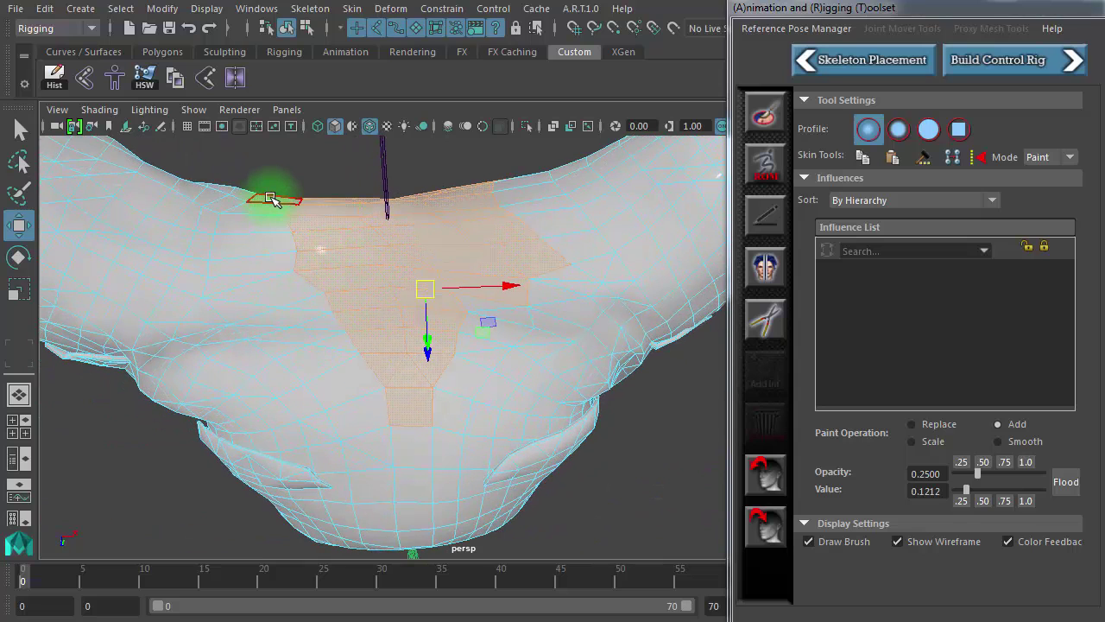
pyautogui.moveTo(270, 198)
pyautogui.mouseDown()
pyautogui.moveTo(267, 291)
pyautogui.moveTo(313, 328)
pyautogui.moveTo(350, 383)
pyautogui.moveTo(442, 381)
pyautogui.moveTo(500, 293)
pyautogui.moveTo(333, 317)
pyautogui.mouseUp()
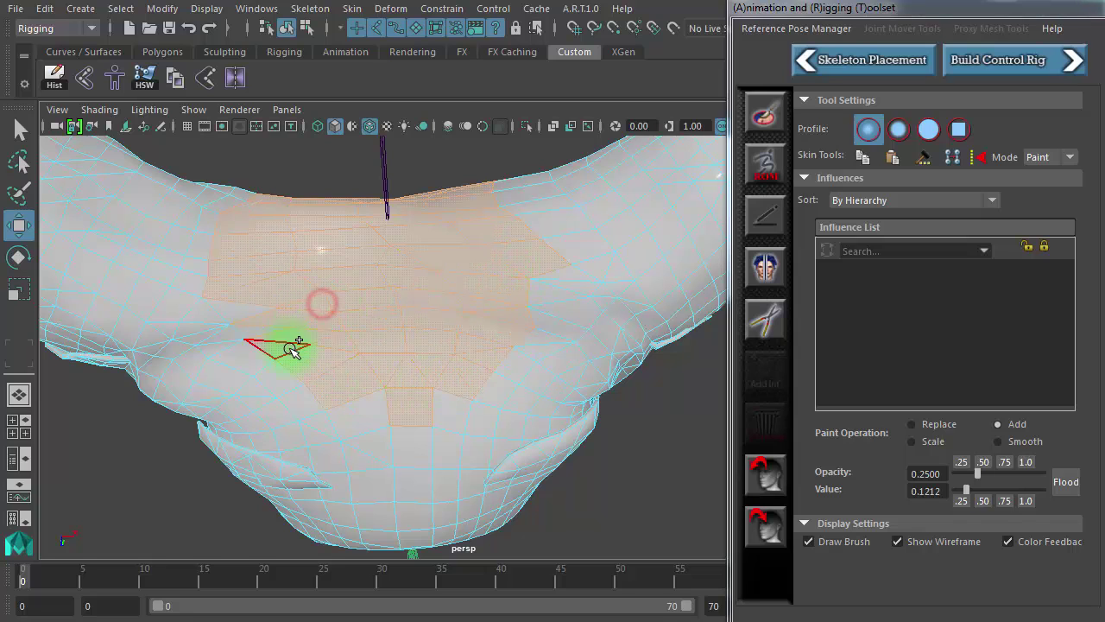
pyautogui.click(245, 315)
pyautogui.press('w')
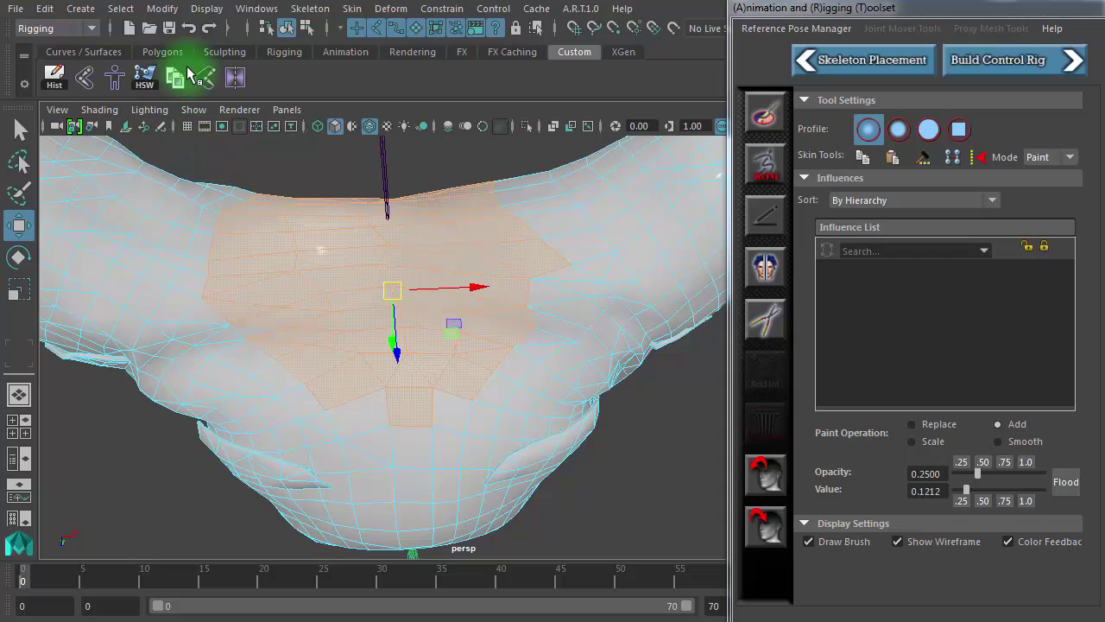
pyautogui.click(146, 82)
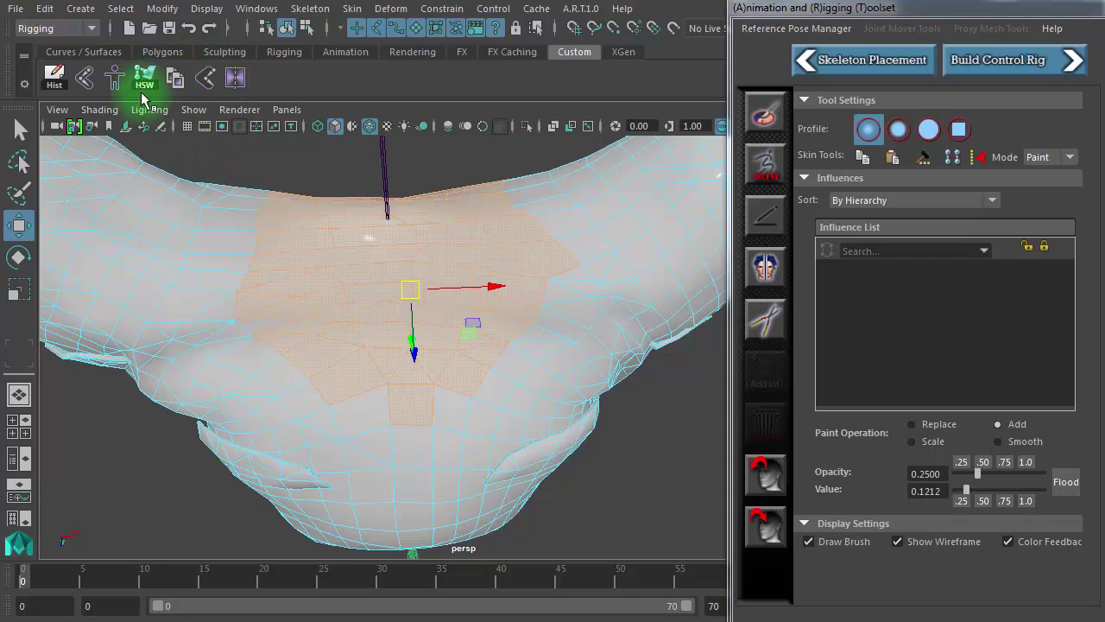
# Hammer weights on a small patch of faces on the left, then clear the selection.
pyautogui.moveTo(232, 217)
pyautogui.mouseDown()
pyautogui.moveTo(205, 289)
pyautogui.moveTo(244, 179)
pyautogui.moveTo(229, 188)
pyautogui.mouseUp()
pyautogui.click(245, 188)
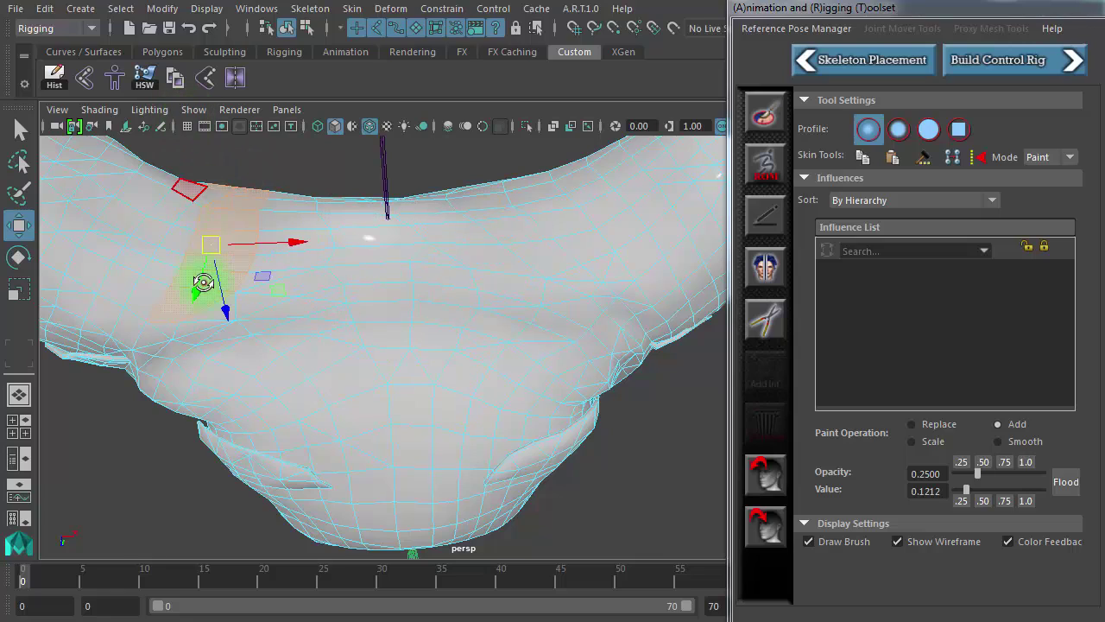
pyautogui.keyDown('alt'); pyautogui.moveTo(198, 284); pyautogui.dragTo(199, 411); pyautogui.keyUp('alt')
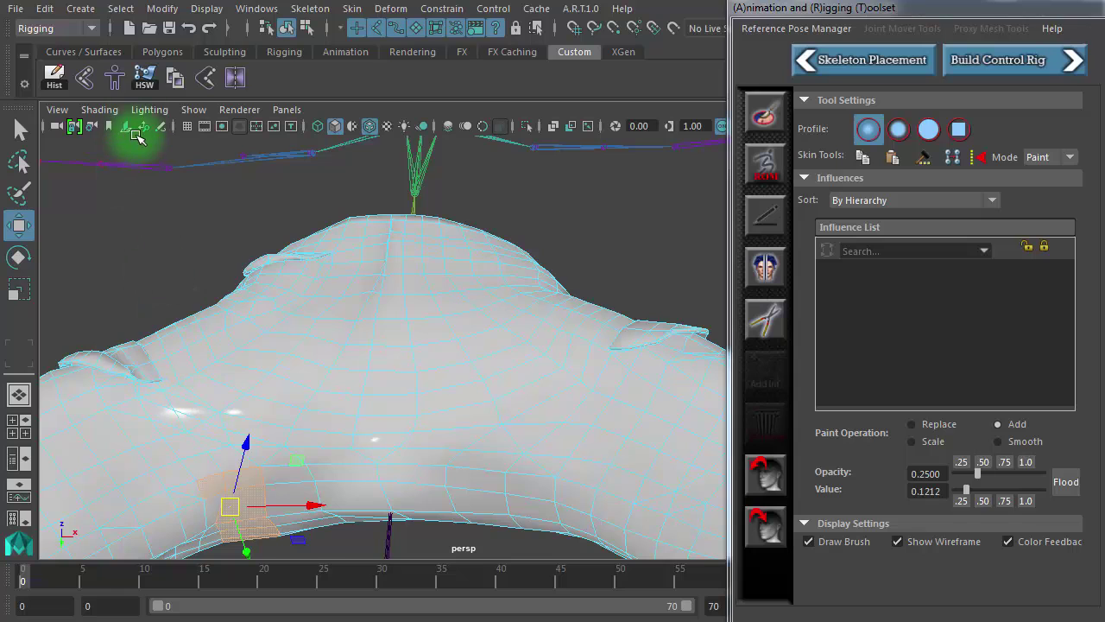
pyautogui.click(143, 76)
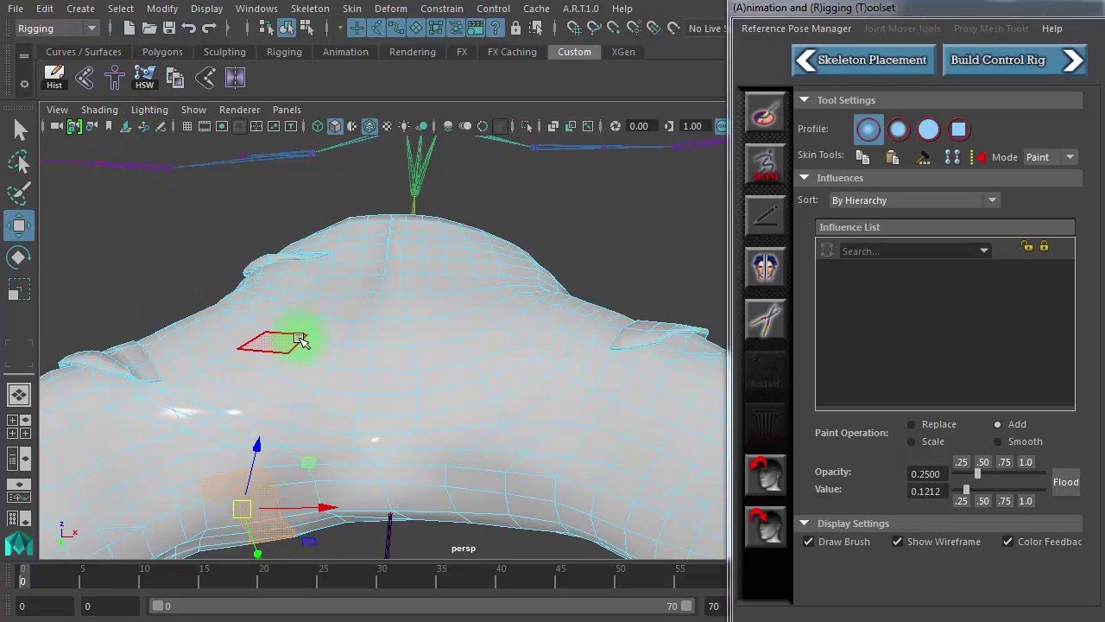
pyautogui.click(623, 316)
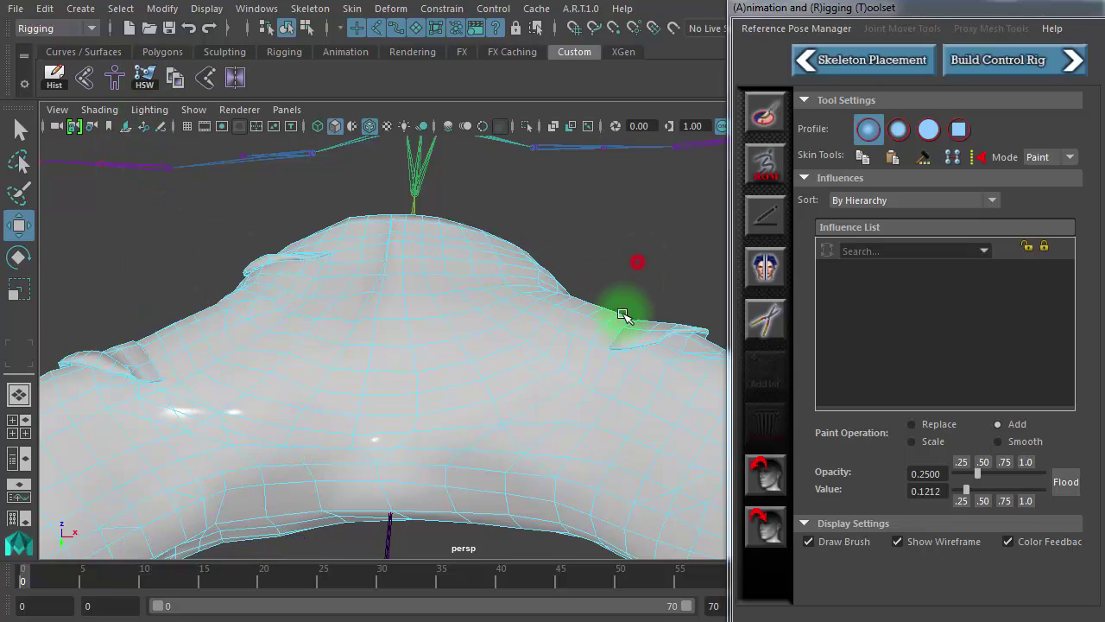
pyautogui.scroll(-5, 254, 333)
pyautogui.keyDown('alt'); pyautogui.moveTo(254, 333); pyautogui.dragTo(437, 439); pyautogui.keyUp('alt')
pyautogui.scroll(3, 414, 406)
# Zoom in and switch the shorts to vertex mode to inspect the crotch vertices.
pyautogui.scroll(3, 406, 399)
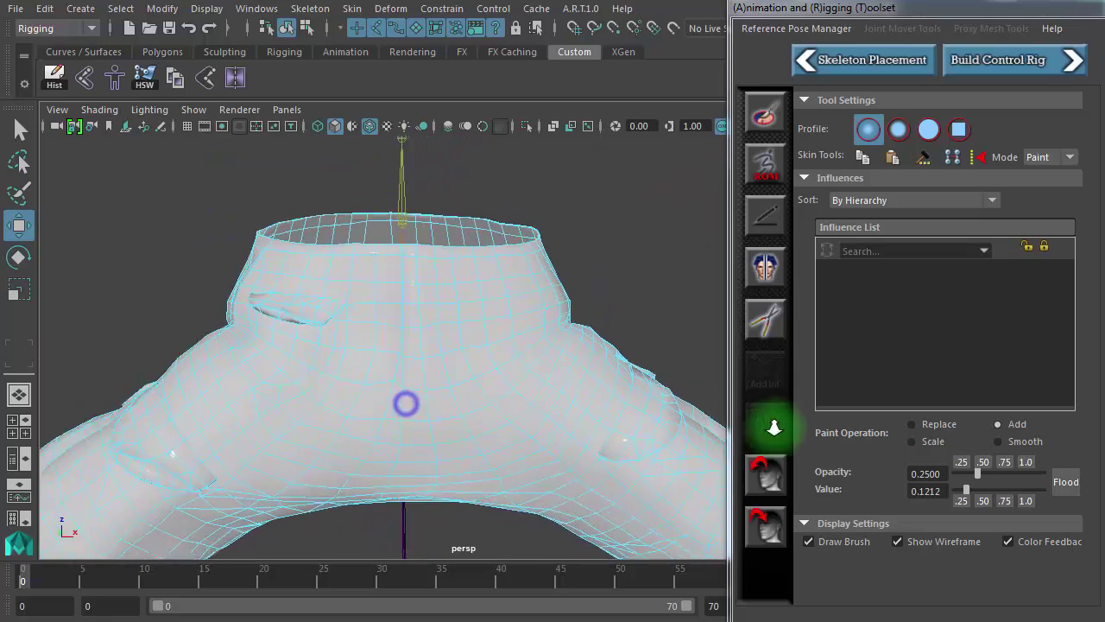
pyautogui.scroll(2, 406, 403)
pyautogui.scroll(5, 345, 370)
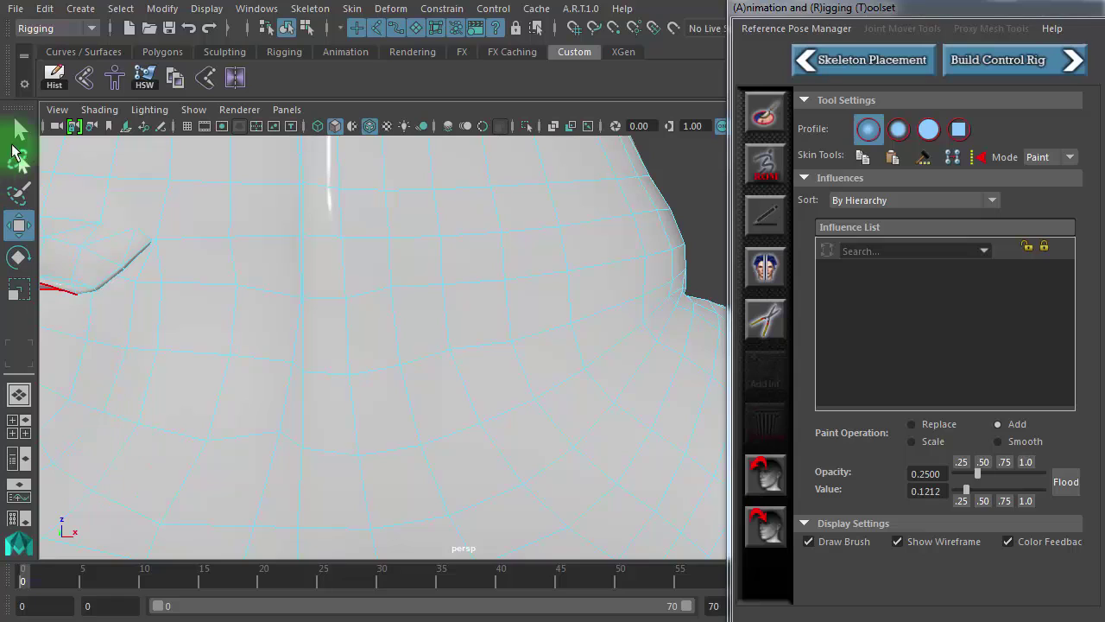
pyautogui.click(20, 129)
pyautogui.moveTo(203, 409); pyautogui.dragTo(120, 364, button='right')
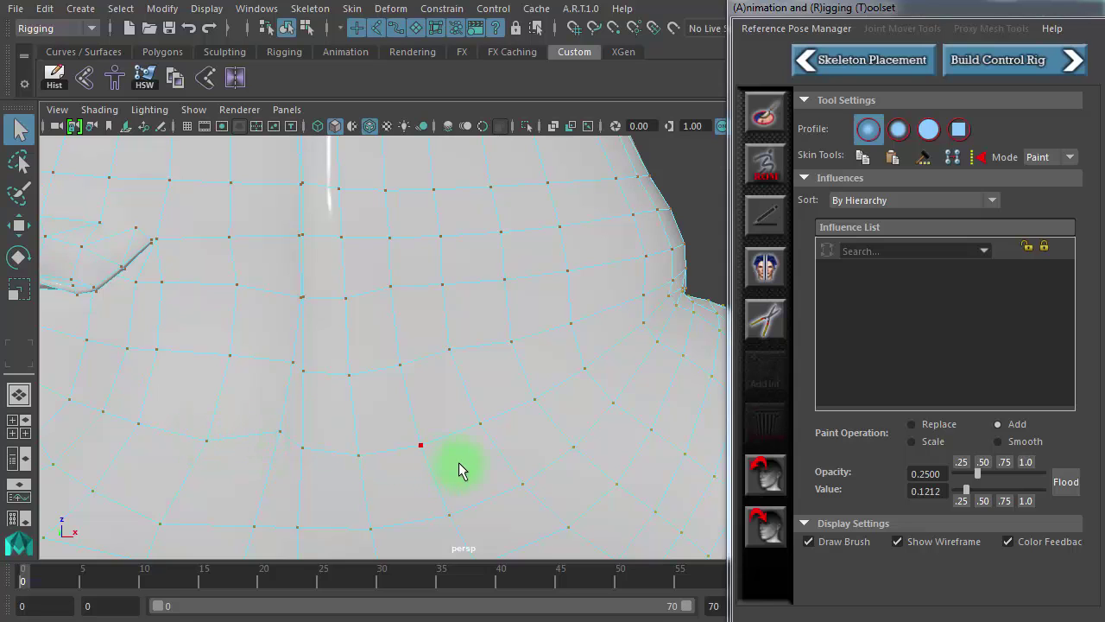
pyautogui.scroll(-5, 296, 345)
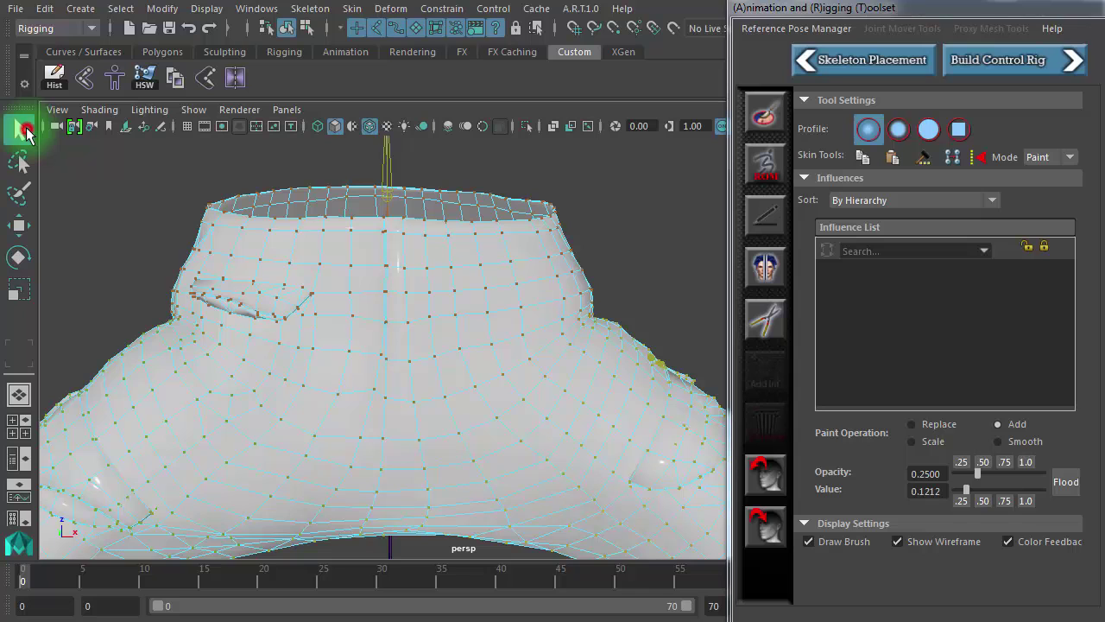
# Return the shorts to object mode and restore the rig's straight standing pose.
pyautogui.click(26, 132)
pyautogui.scroll(-5, 576, 398)
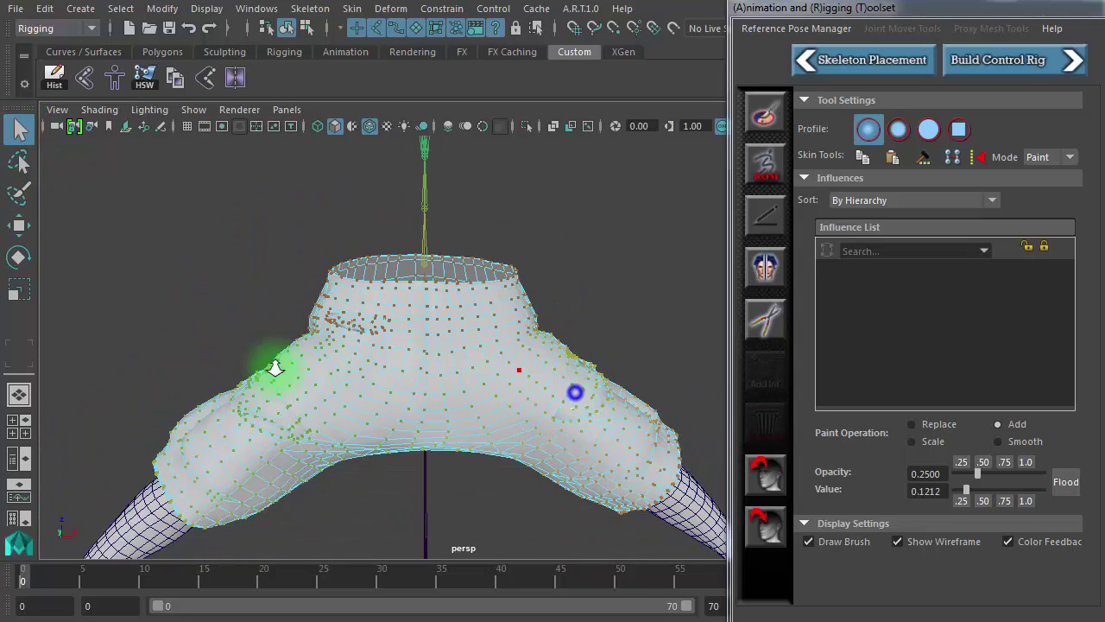
pyautogui.keyDown('alt'); pyautogui.moveTo(271, 370); pyautogui.dragTo(402, 247); pyautogui.keyUp('alt')
pyautogui.moveTo(471, 326); pyautogui.dragTo(512, 311, button='right')
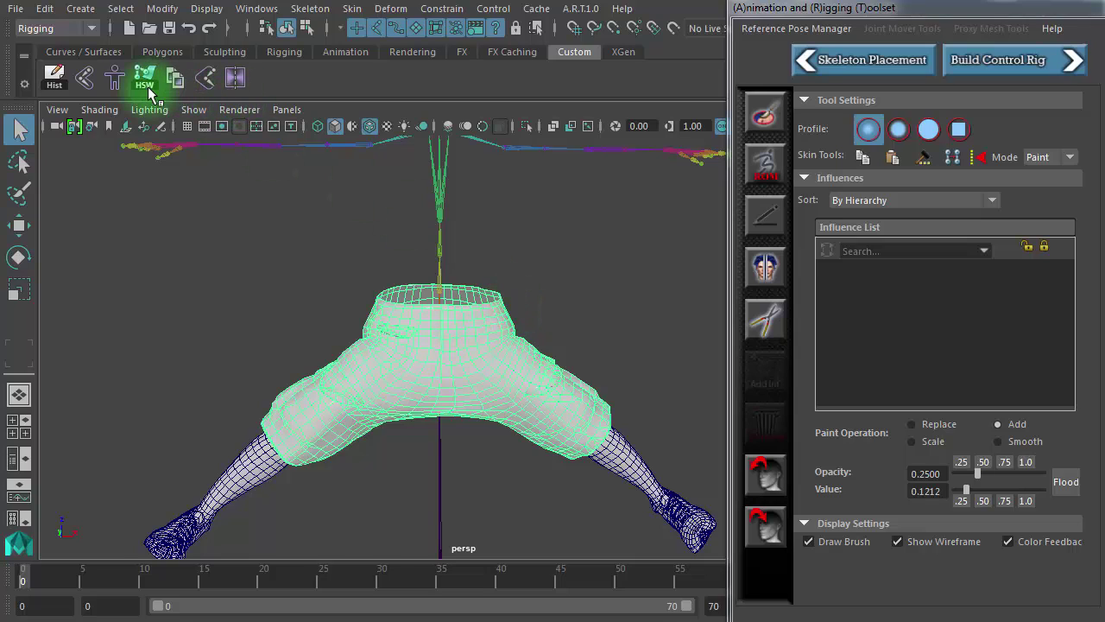
pyautogui.click(117, 82)
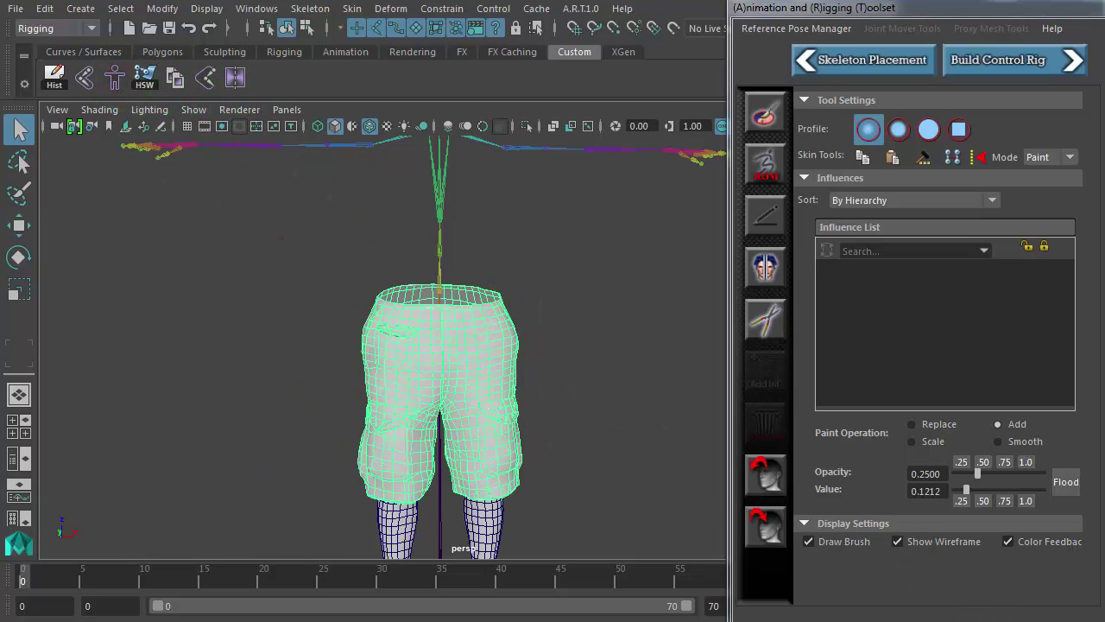